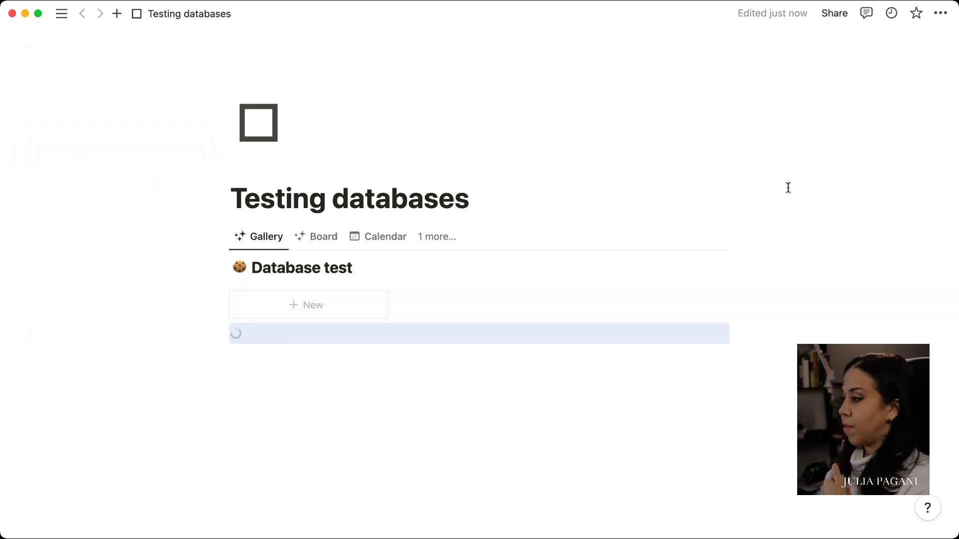
Switch the Database test database to the All props view and review all of its property columns
click(436, 241)
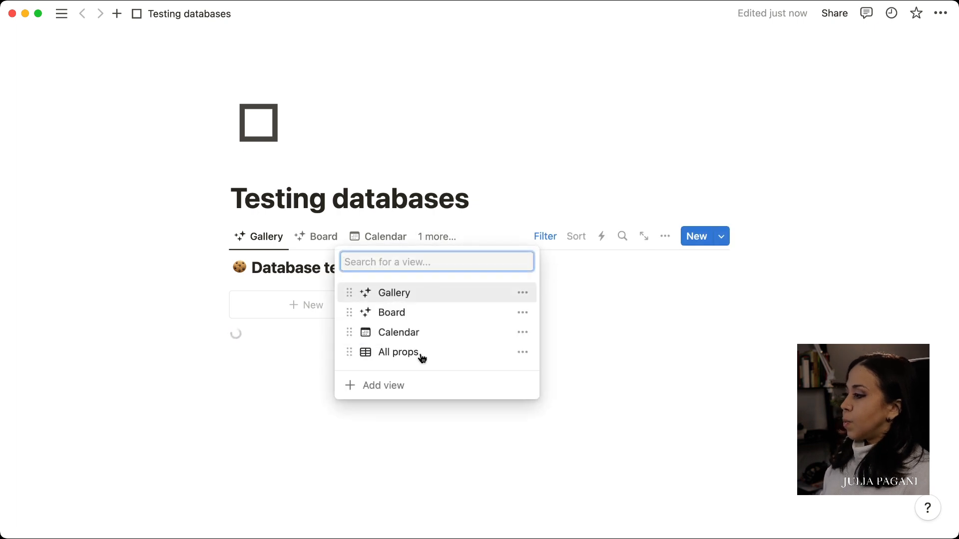
click(415, 355)
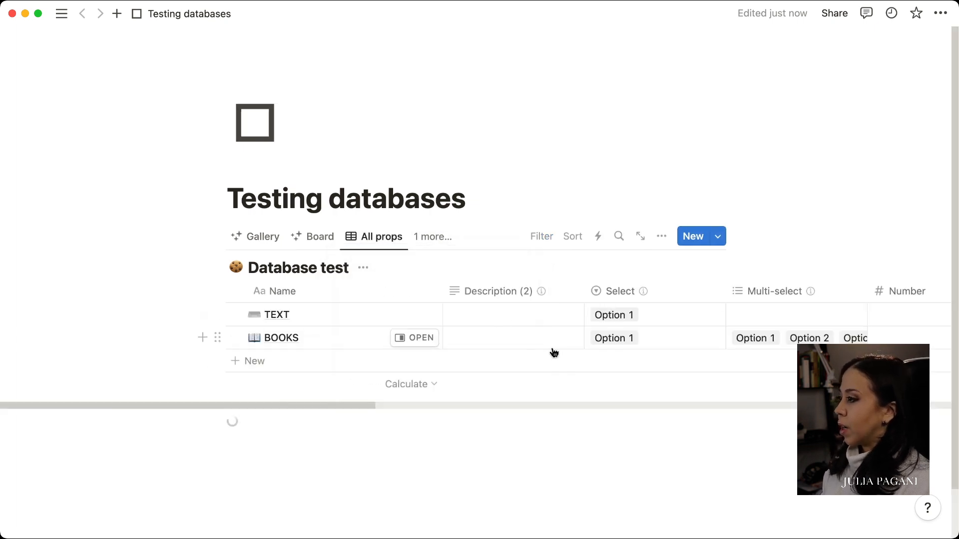
scroll(555, 352, right, 15)
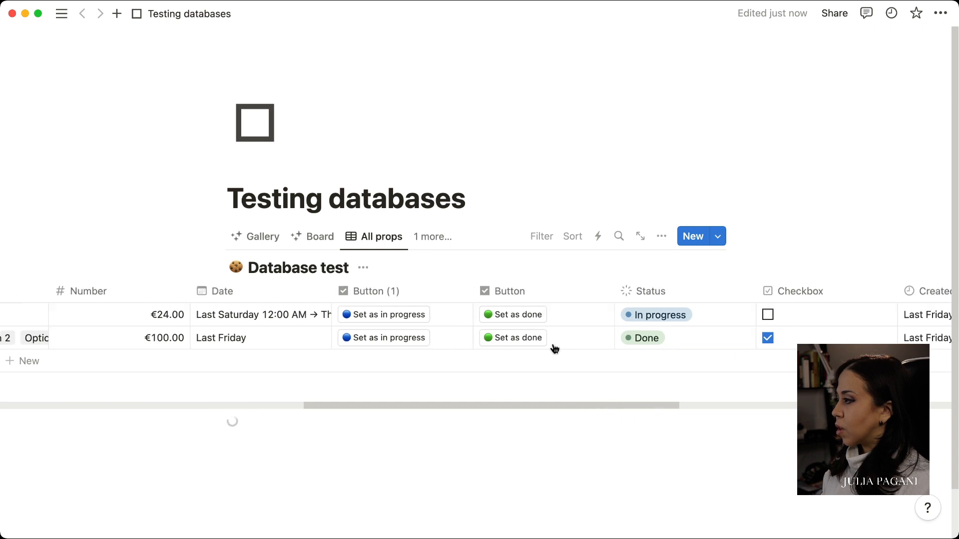
scroll(555, 349, right, 5)
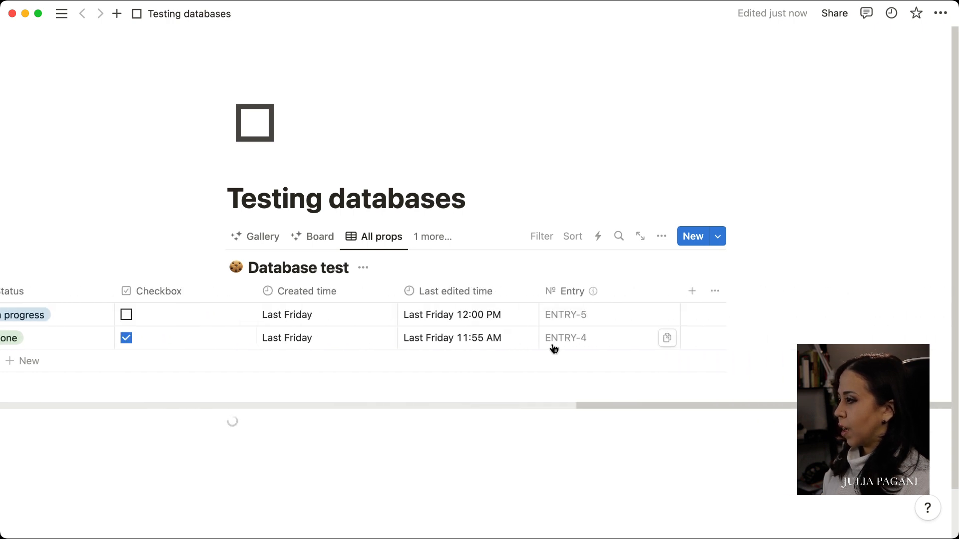
scroll(555, 349, left, 12)
scroll(554, 349, left, 10)
scroll(556, 348, right, 7)
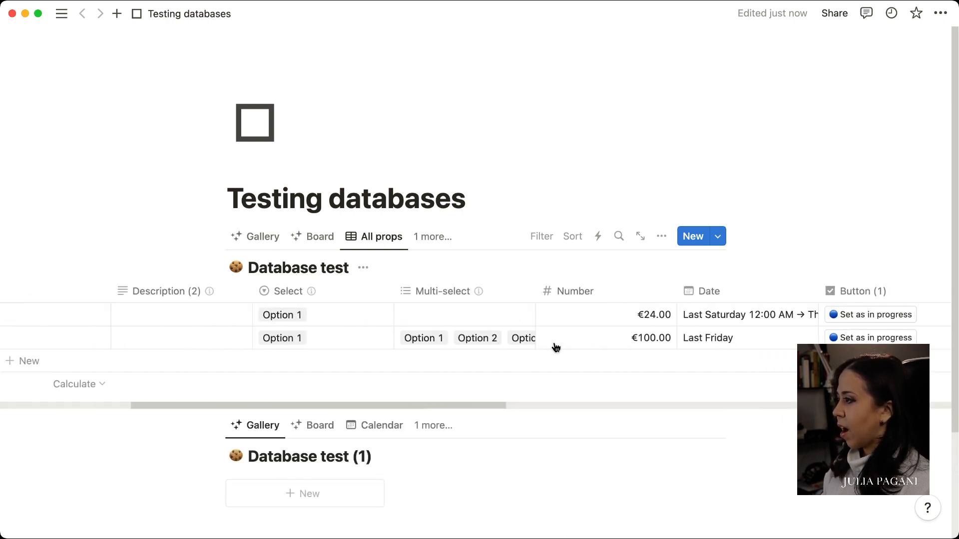
scroll(556, 347, right, 10)
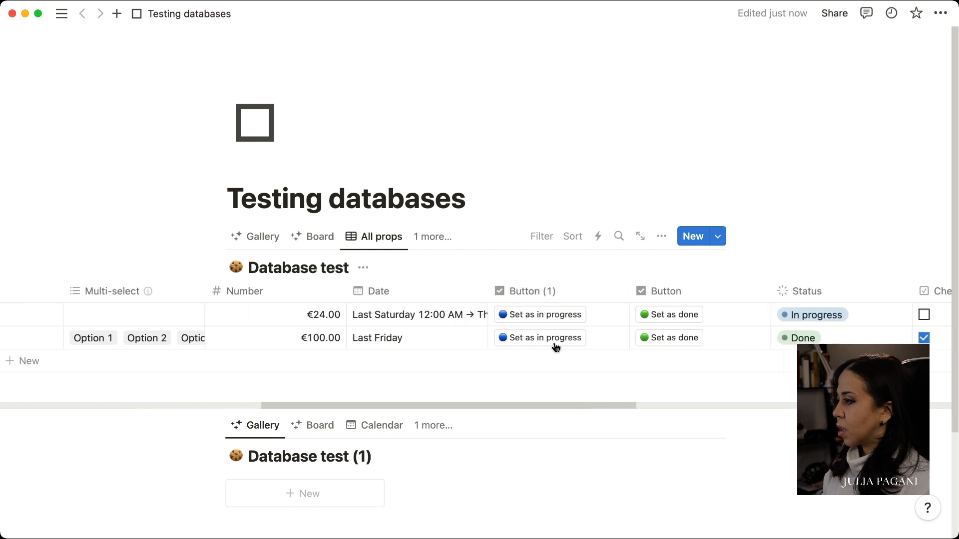
Rename the duplicate database below to Cookies and the original database above it to Jar
click(360, 456)
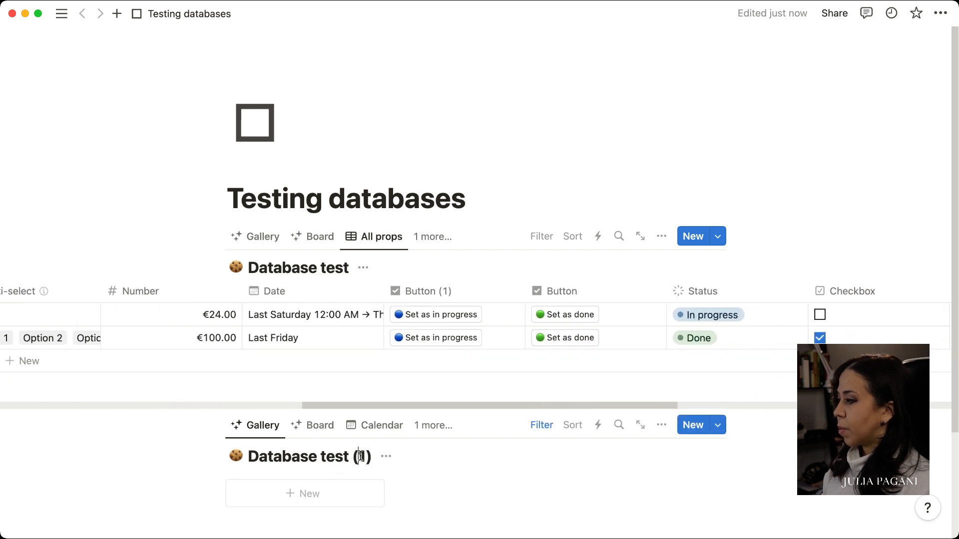
mouse_move(372, 457)
mouse_down()
mouse_move(253, 457)
mouse_move(386, 457)
mouse_up()
text(Cookies)
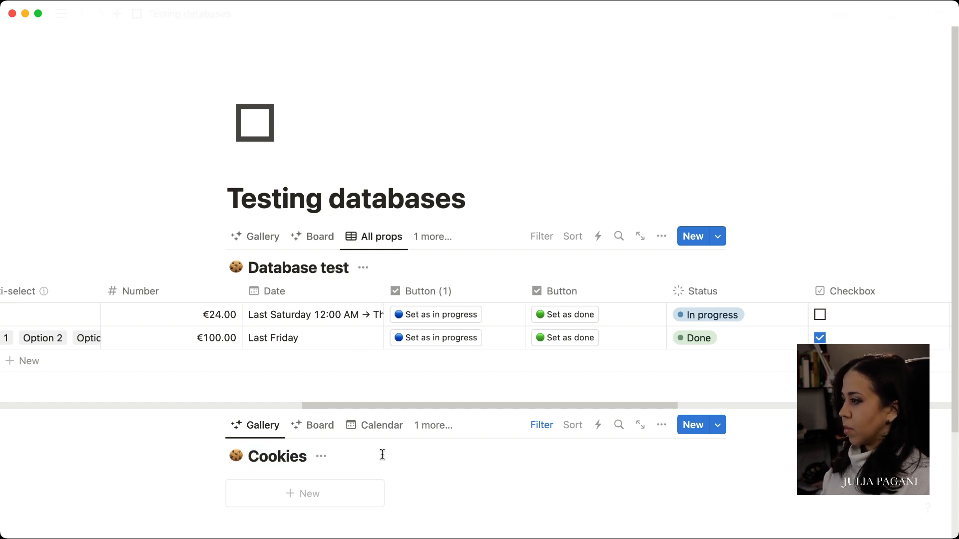
click(349, 267)
key(super+a)
key(BackSpace)
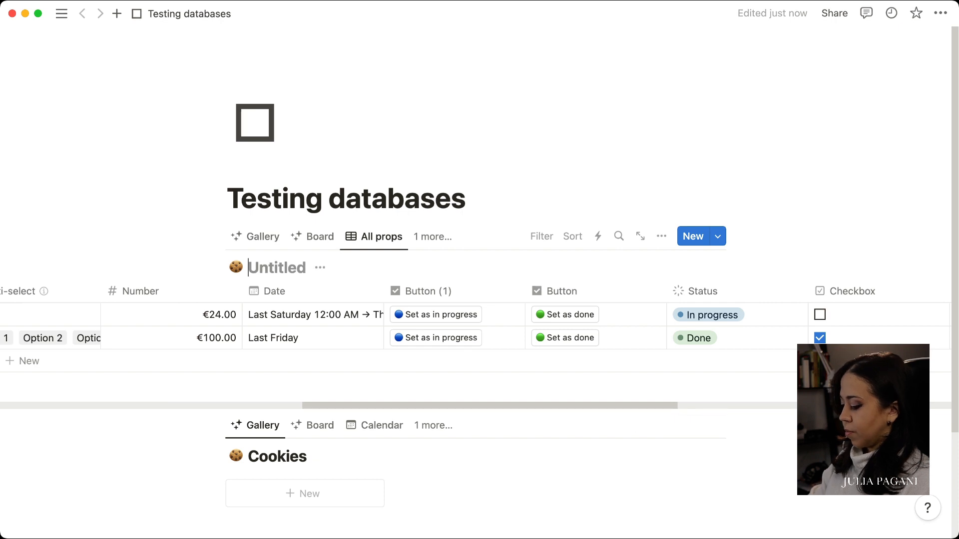
text(Jar)
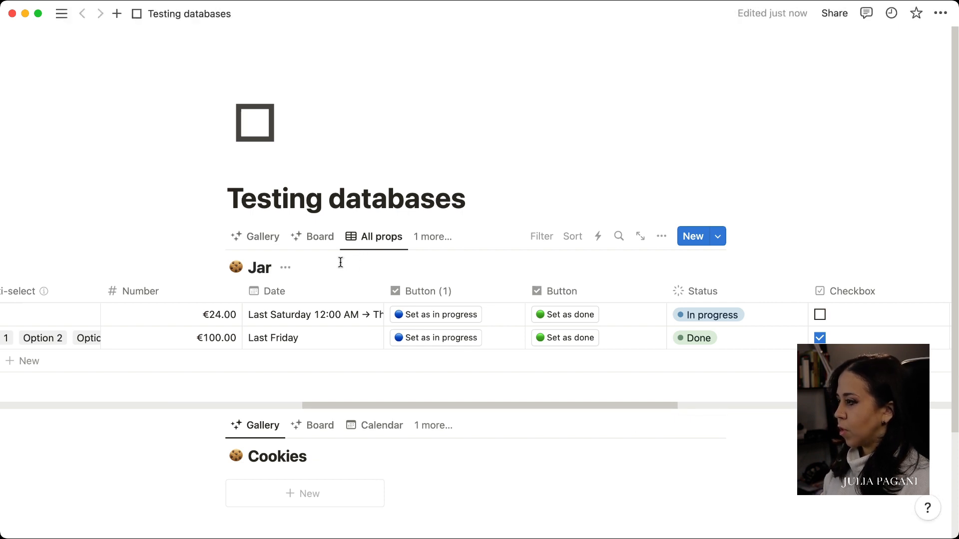
Rename the first database on the page to Cookies
key(BackSpace)
key(BackSpace)
key(BackSpace)
text(Coo)
key(BackSpace)
key(BackSpace)
key(BackSpace)
text(Cookies)
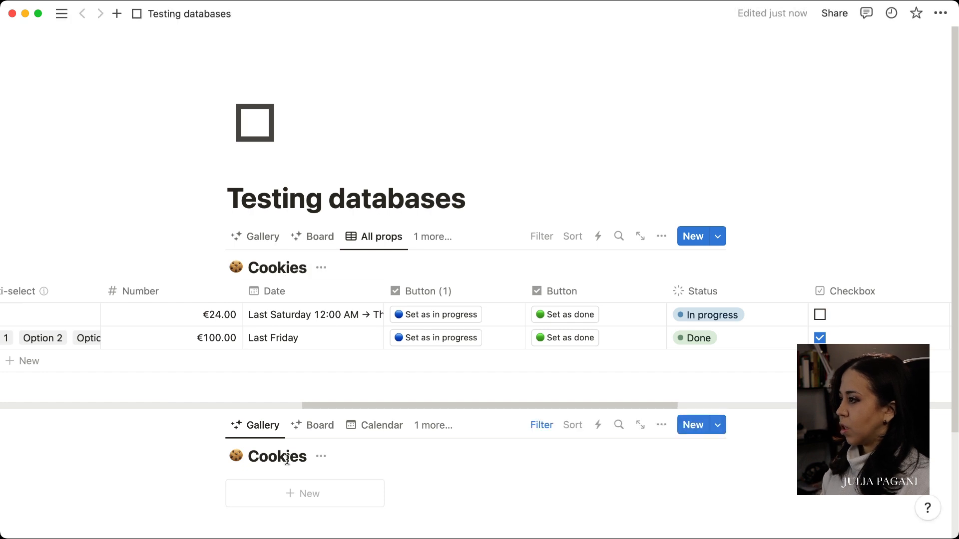
Rename the duplicate database below to Jar and change its icon to the jar emoji
double_click(288, 456)
text(Jar)
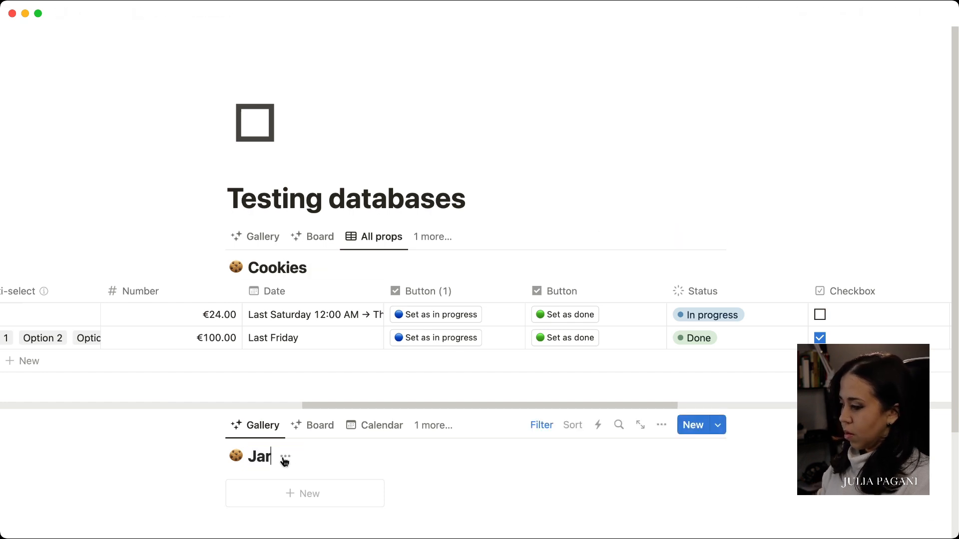
click(235, 457)
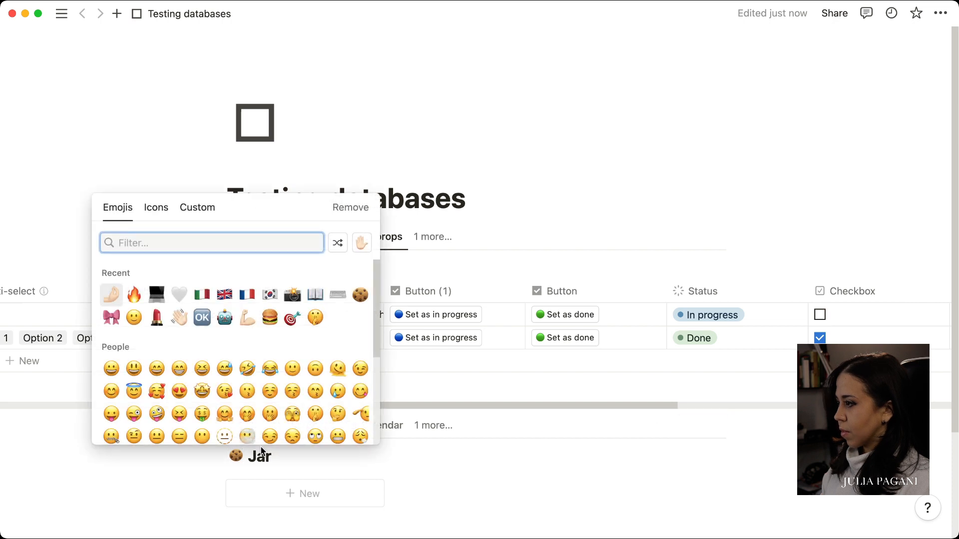
text(jar)
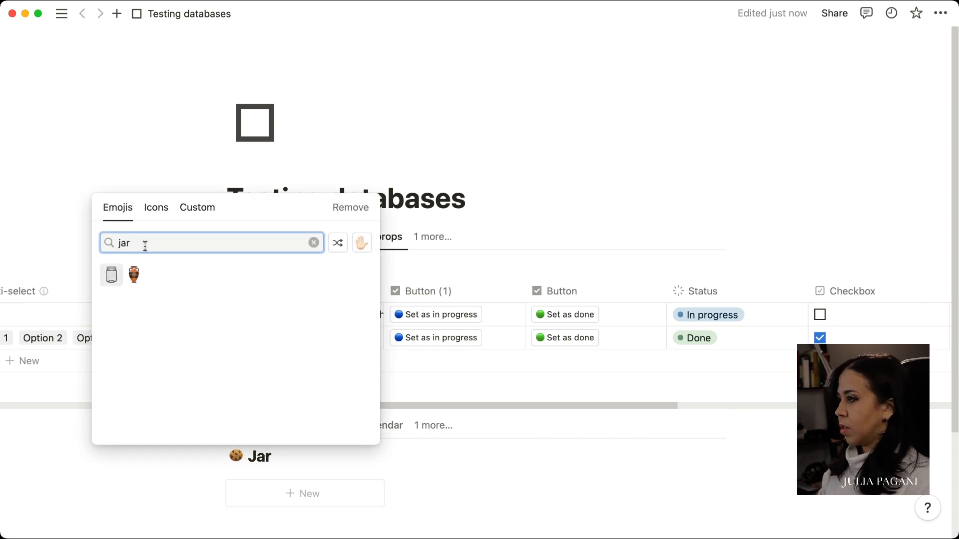
click(112, 274)
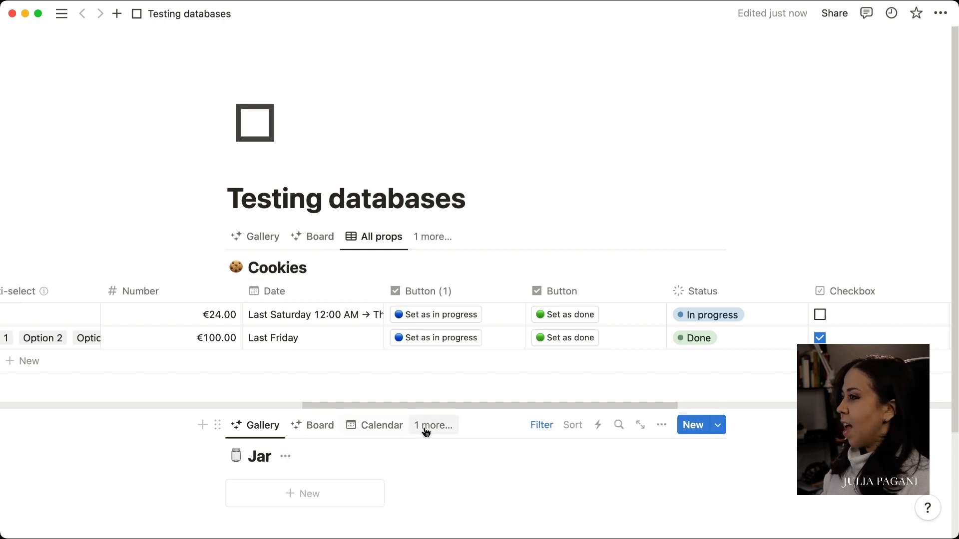
Switch the Jar database to the All props view and delete its Number property
click(447, 426)
click(417, 369)
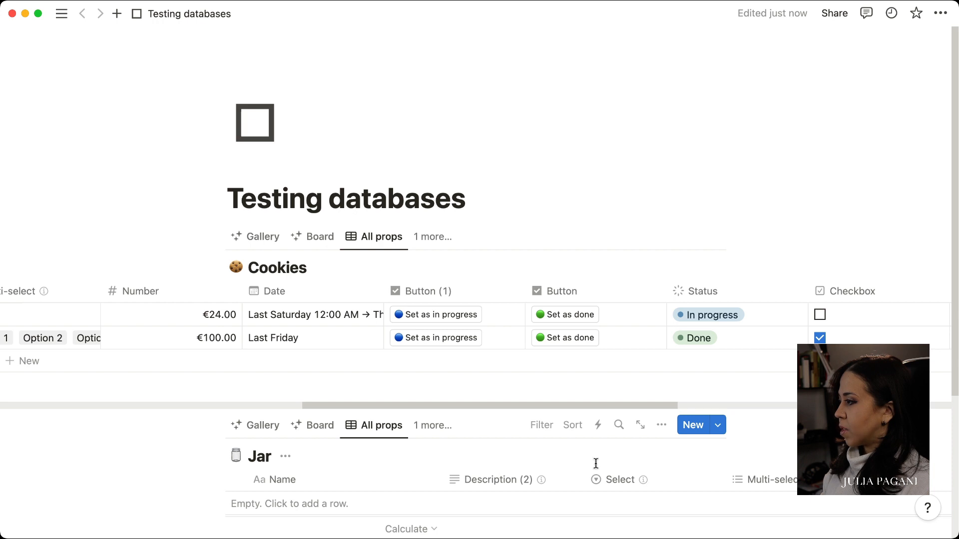
scroll(641, 479, right, 5)
scroll(639, 480, down, 5)
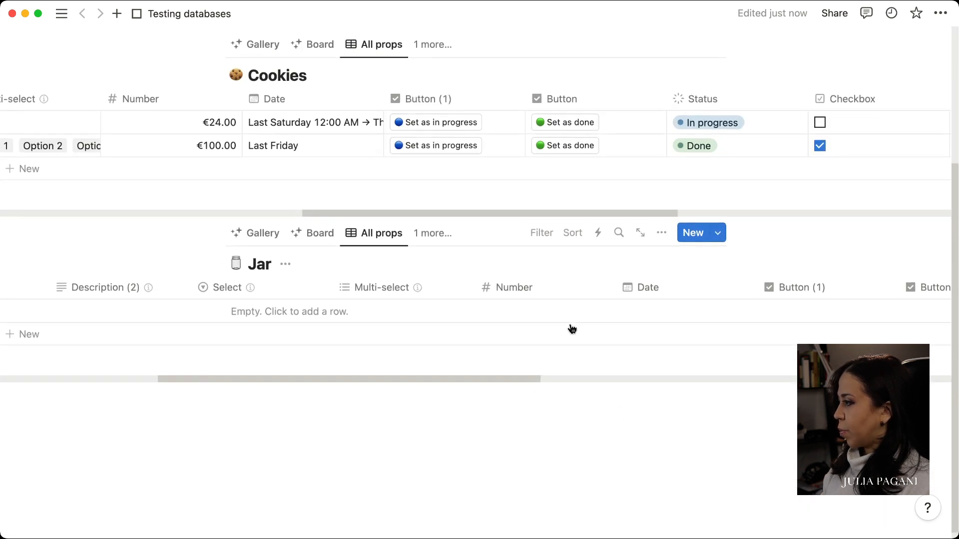
click(514, 286)
click(511, 234)
click(488, 270)
Delete the Button (1) and Button properties from the Jar database
click(645, 287)
click(709, 434)
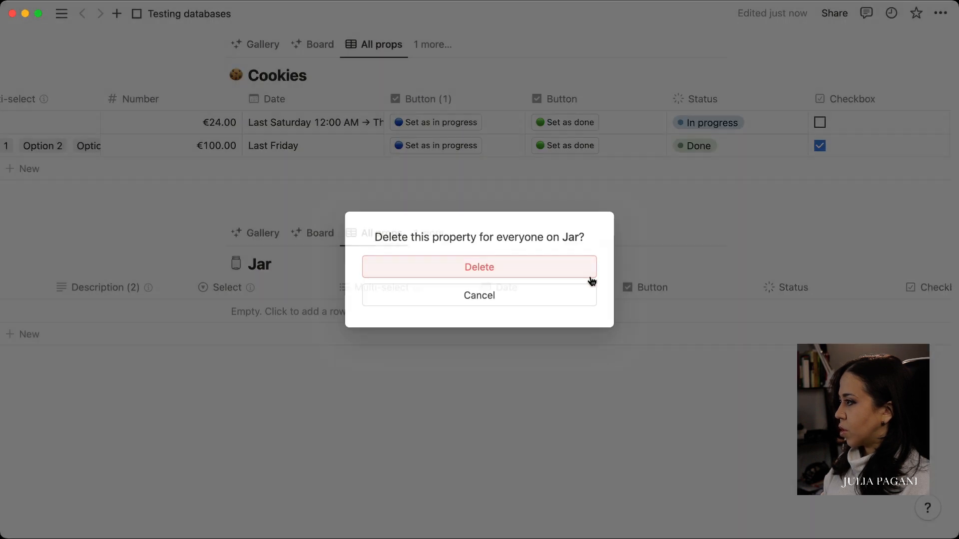
click(590, 274)
click(670, 286)
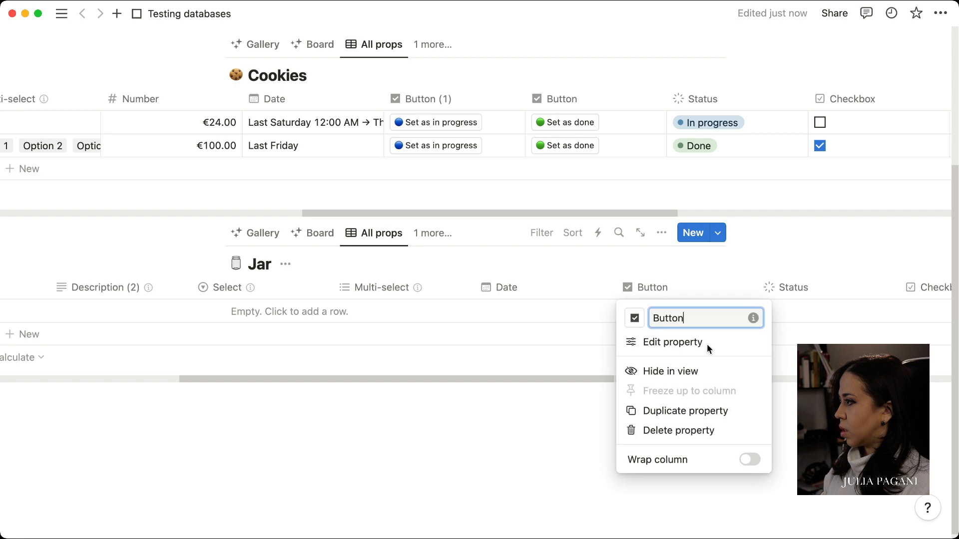
click(637, 427)
click(466, 267)
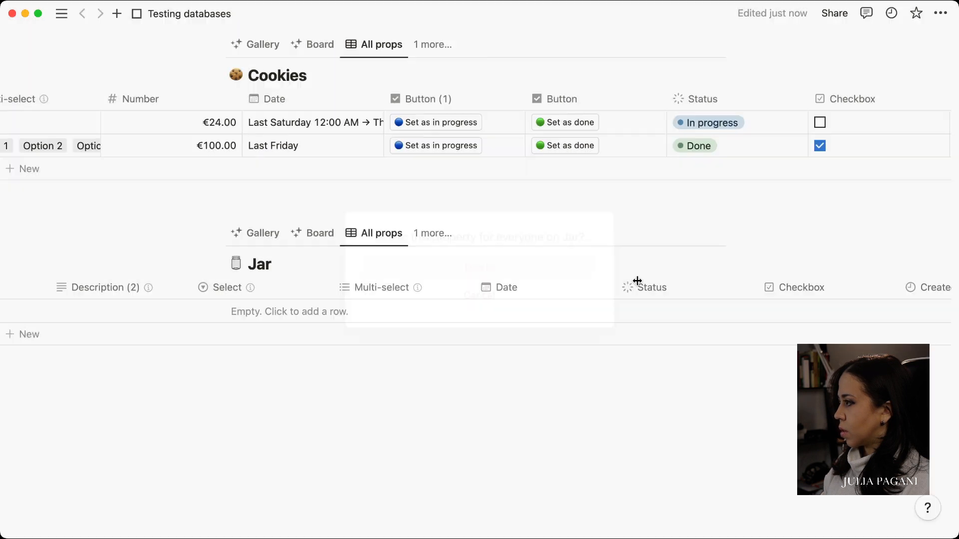
Delete the Status and Checkbox properties from the Jar database
click(728, 288)
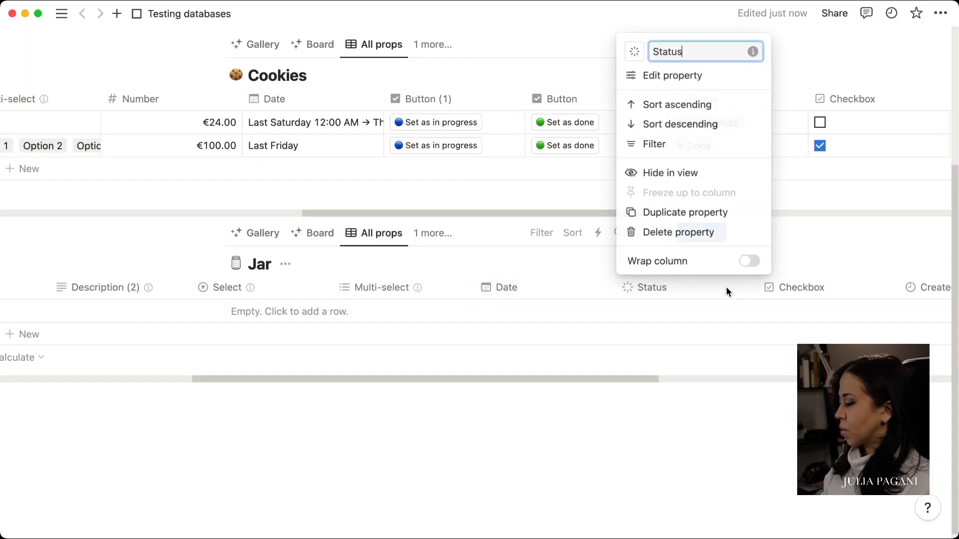
click(692, 235)
click(537, 273)
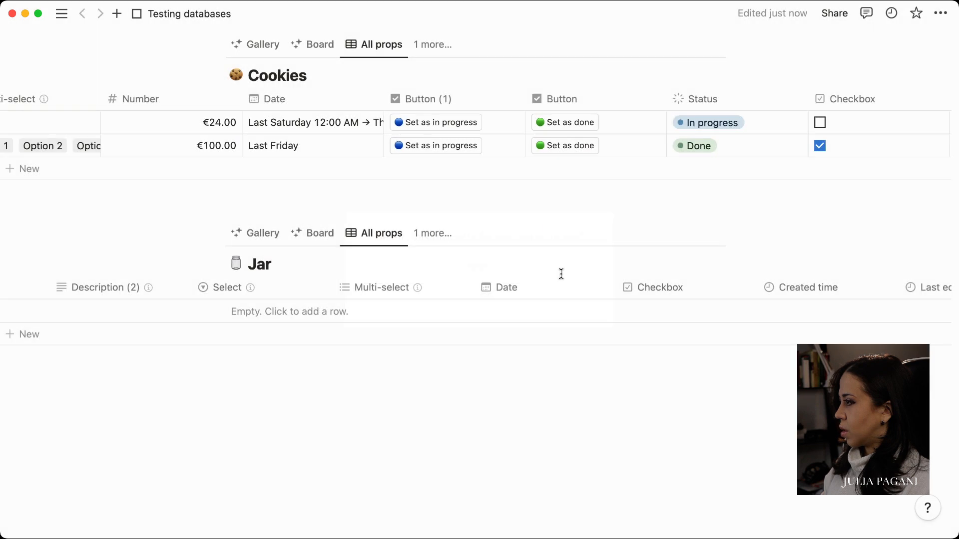
click(700, 291)
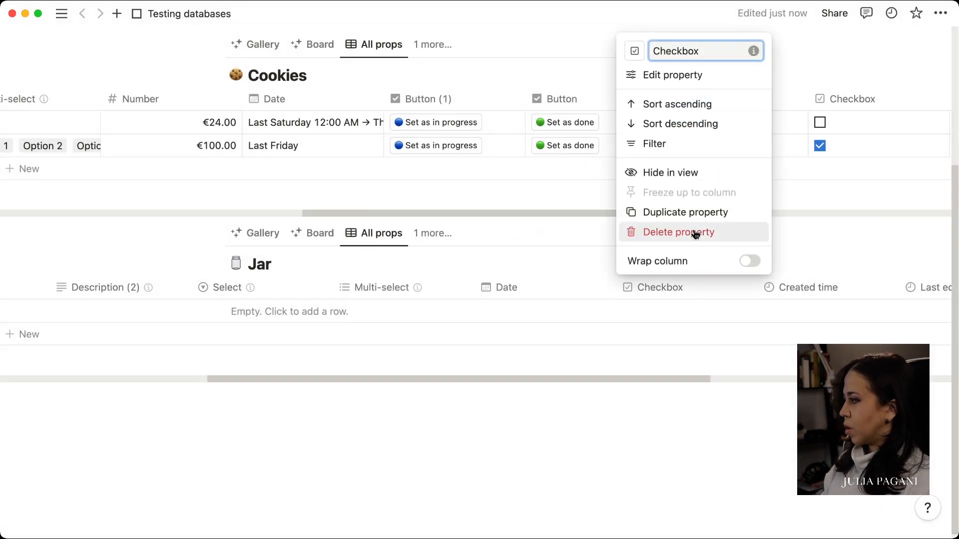
click(694, 231)
click(479, 270)
Delete the Select property from the Jar database
scroll(477, 282, left, 3)
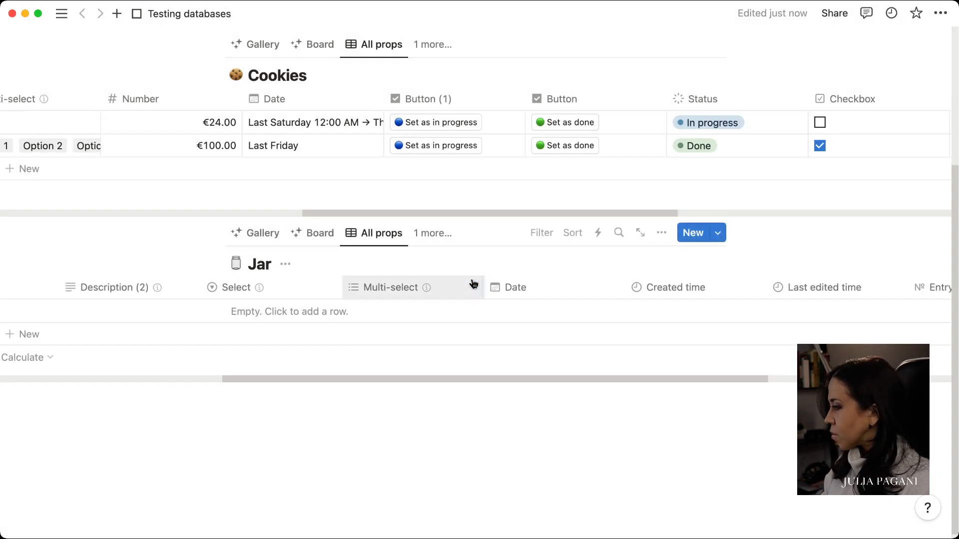
click(415, 283)
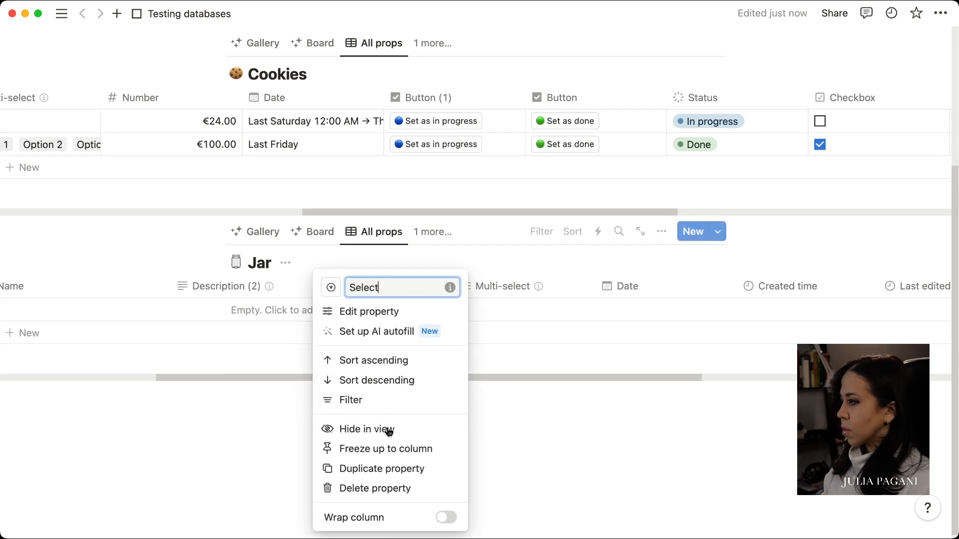
click(342, 487)
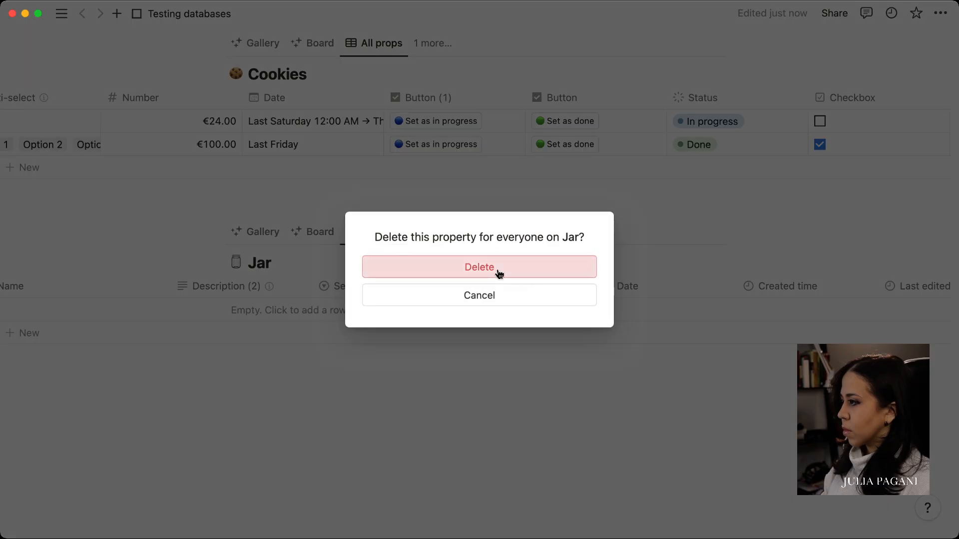
click(496, 270)
scroll(351, 311, left, 3)
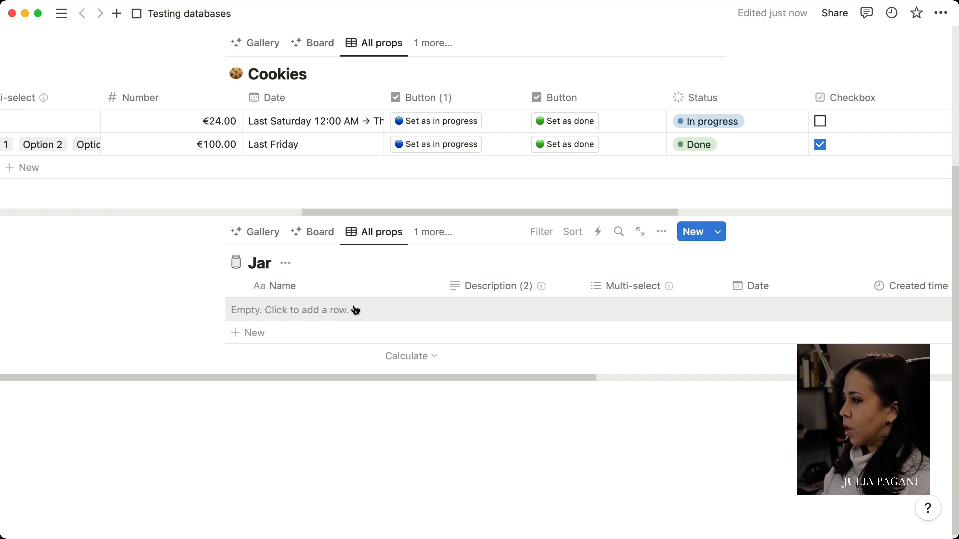
Review the Jar database's remaining properties and permanently delete its Entry ID property
scroll(361, 309, right, 3)
scroll(370, 309, right, 2)
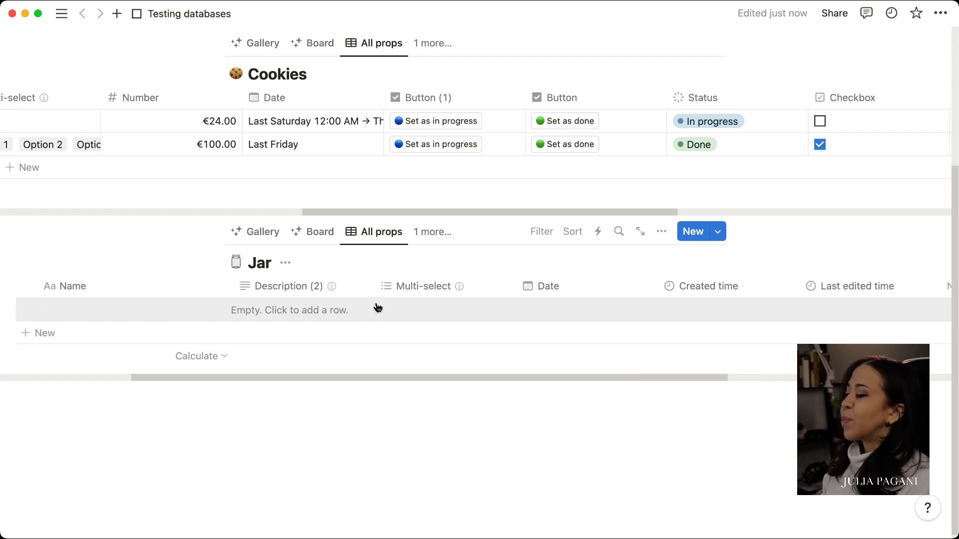
mouse_move(399, 295)
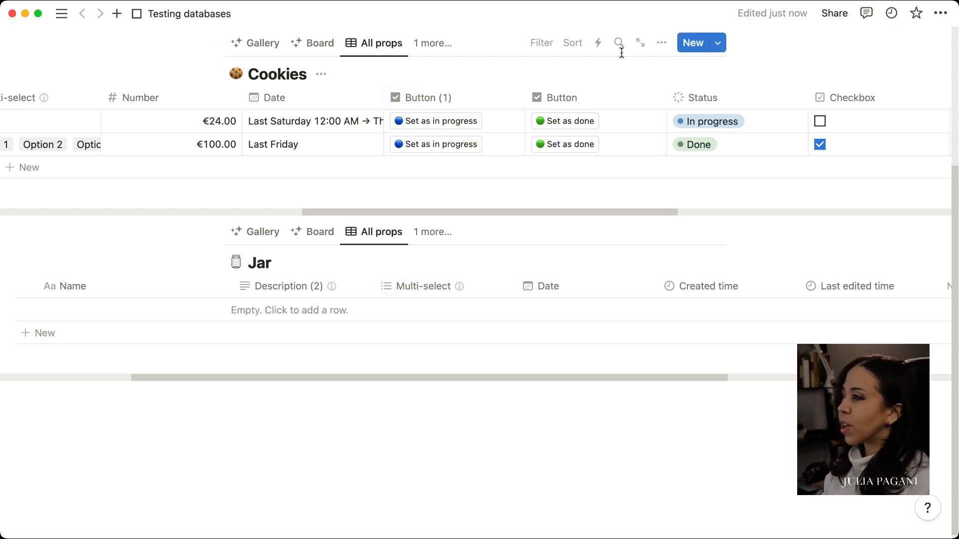
mouse_move(330, 295)
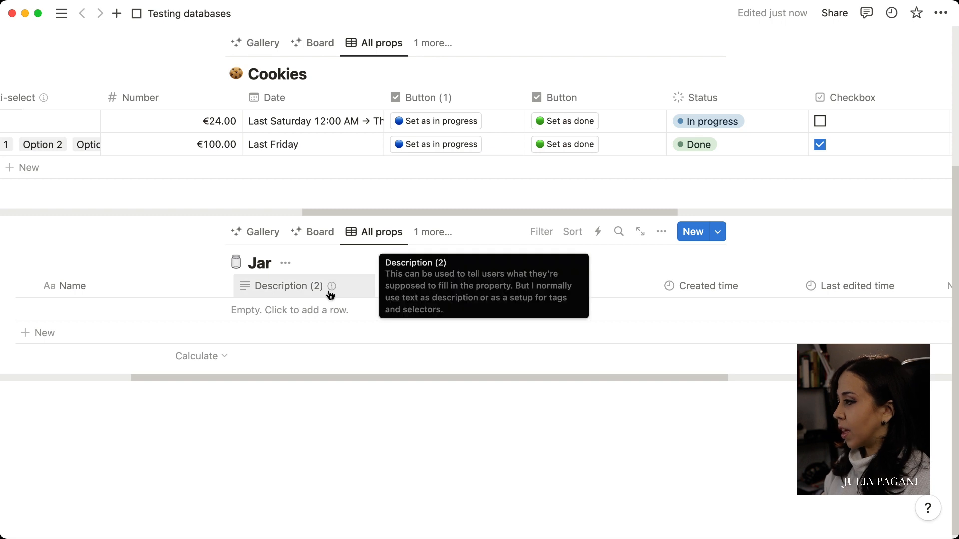
scroll(383, 375, right, 2)
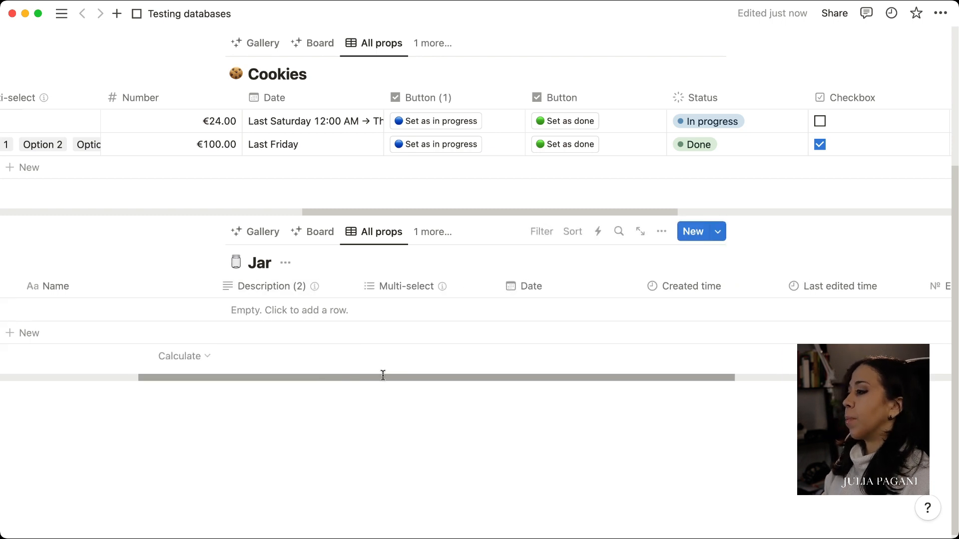
scroll(383, 376, right, 10)
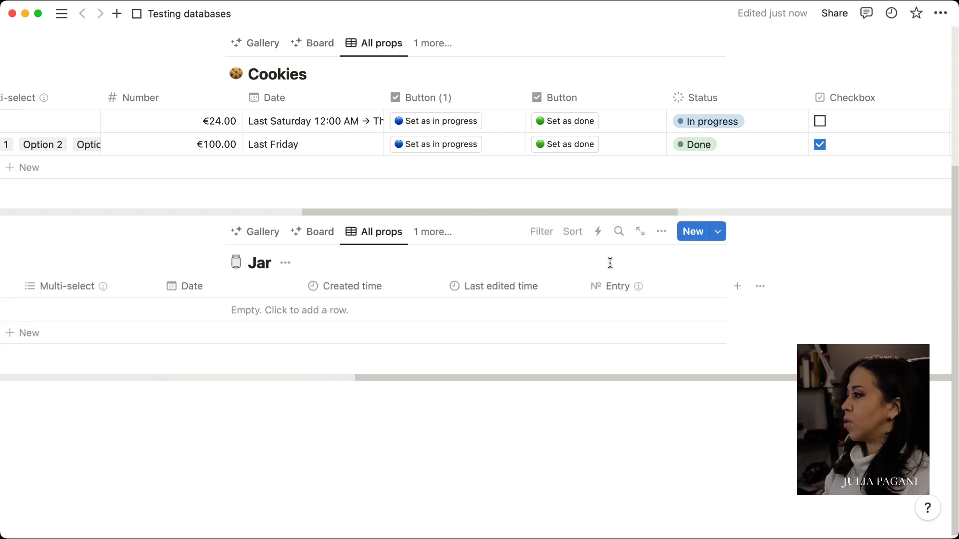
click(620, 285)
click(644, 473)
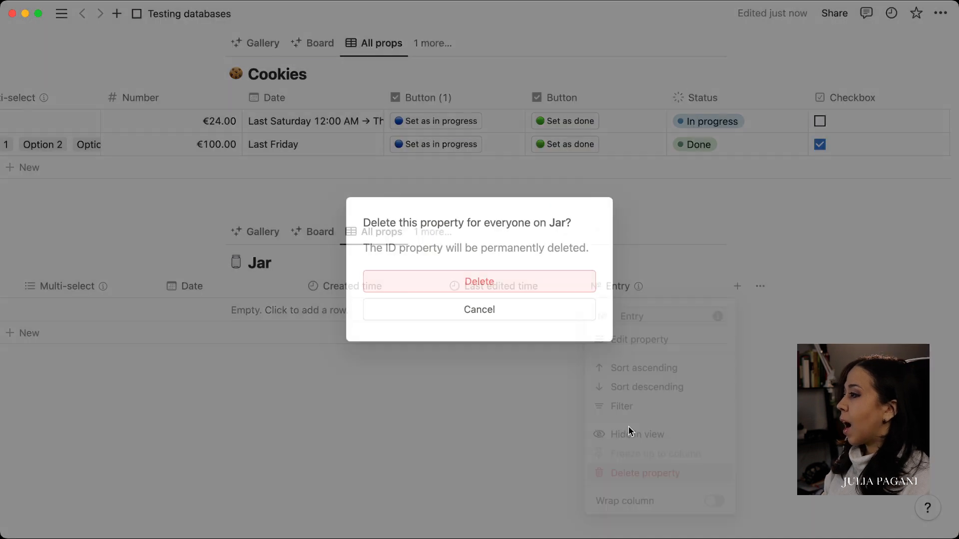
click(474, 281)
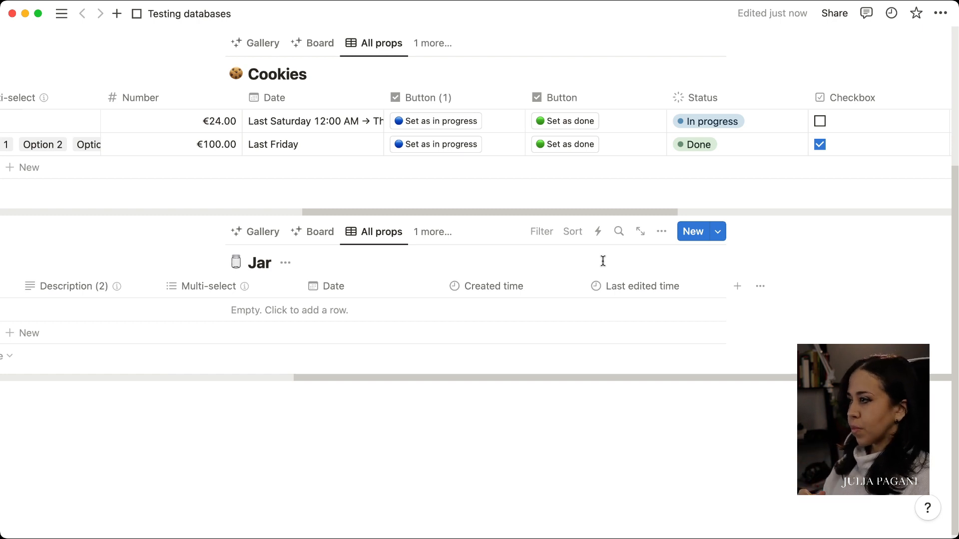
Start a new relation property in the Jar database that links to the Cookies database
click(735, 286)
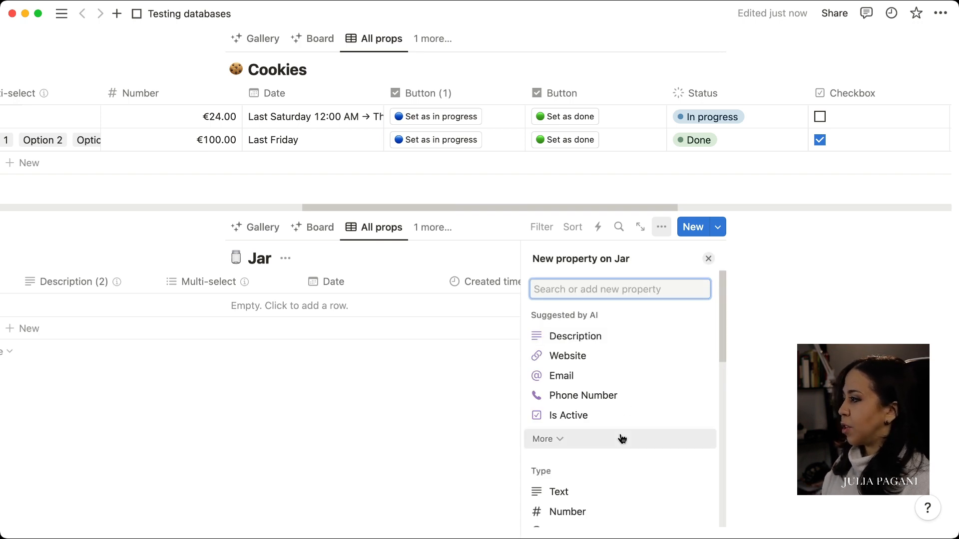
scroll(620, 435, down, 5)
scroll(621, 439, down, 3)
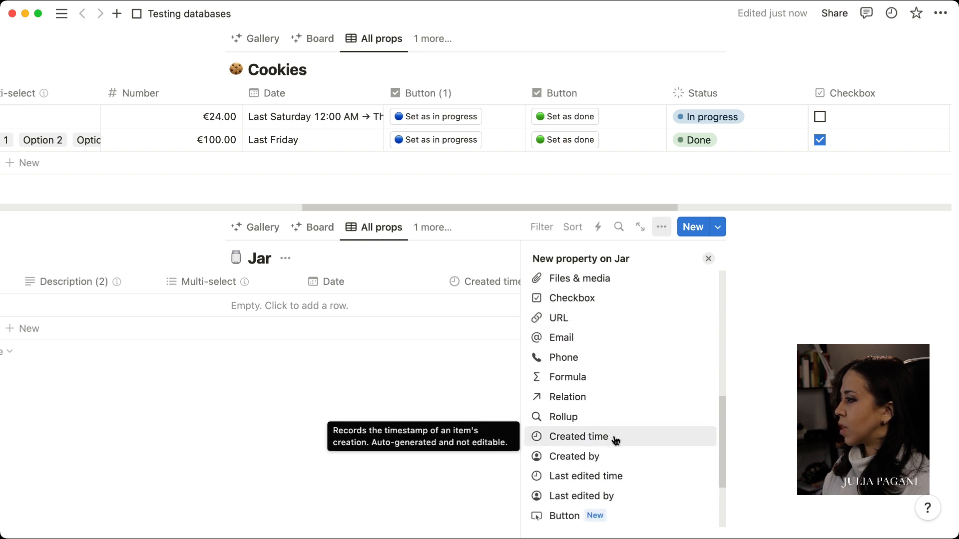
click(596, 402)
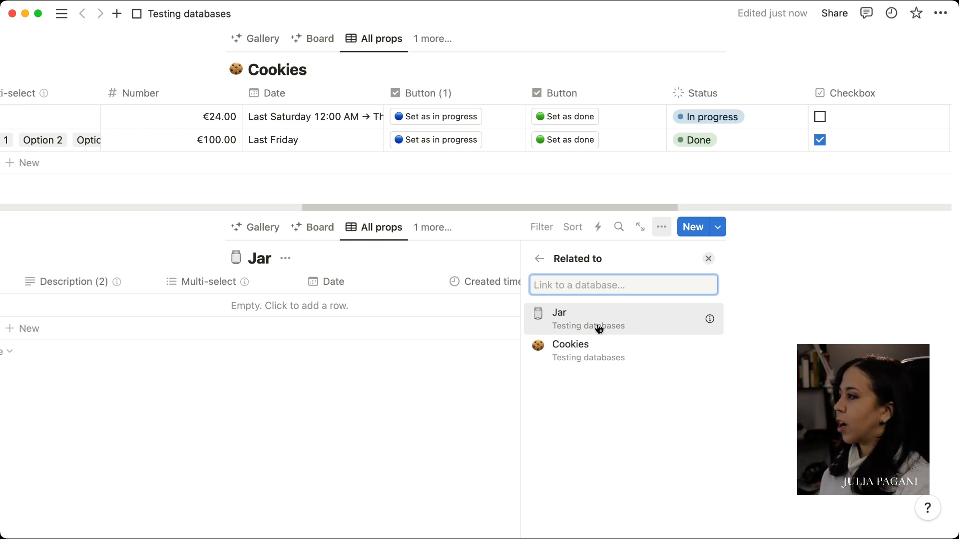
click(594, 361)
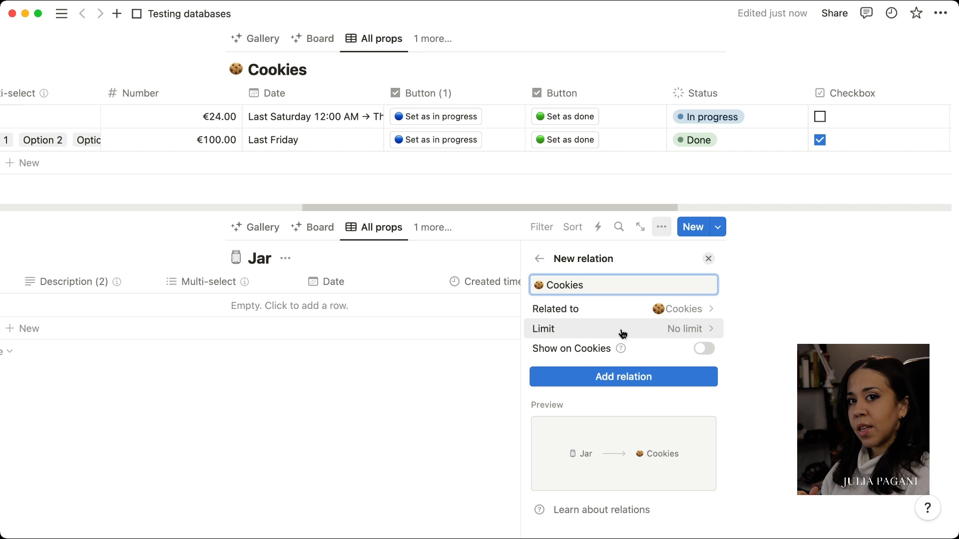
Keep the relation's limit at No limit, show the related property on Cookies, and add the relation
click(621, 332)
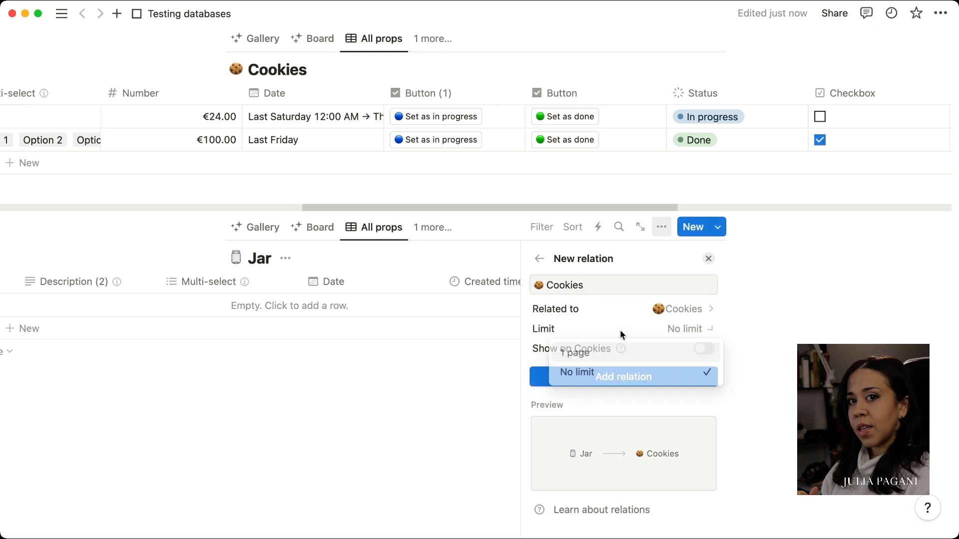
click(589, 376)
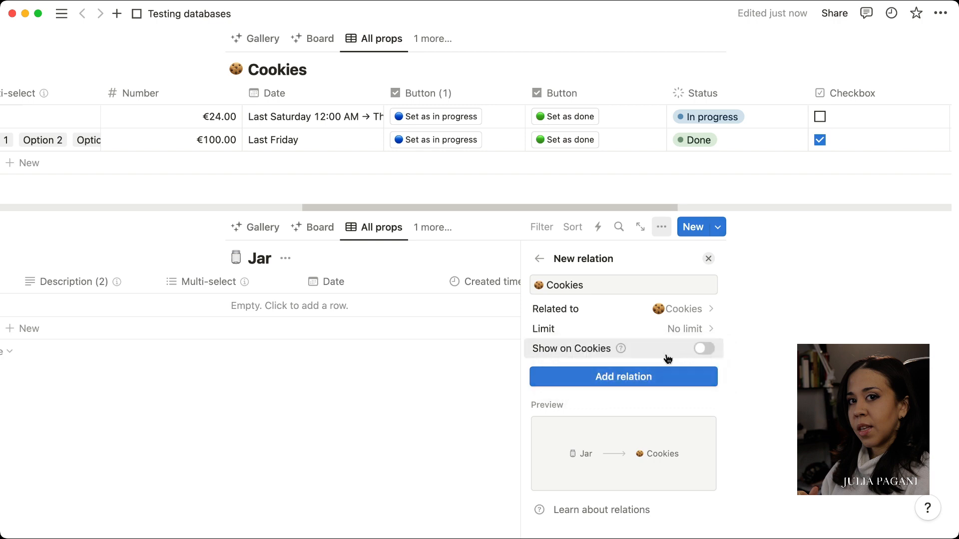
click(698, 349)
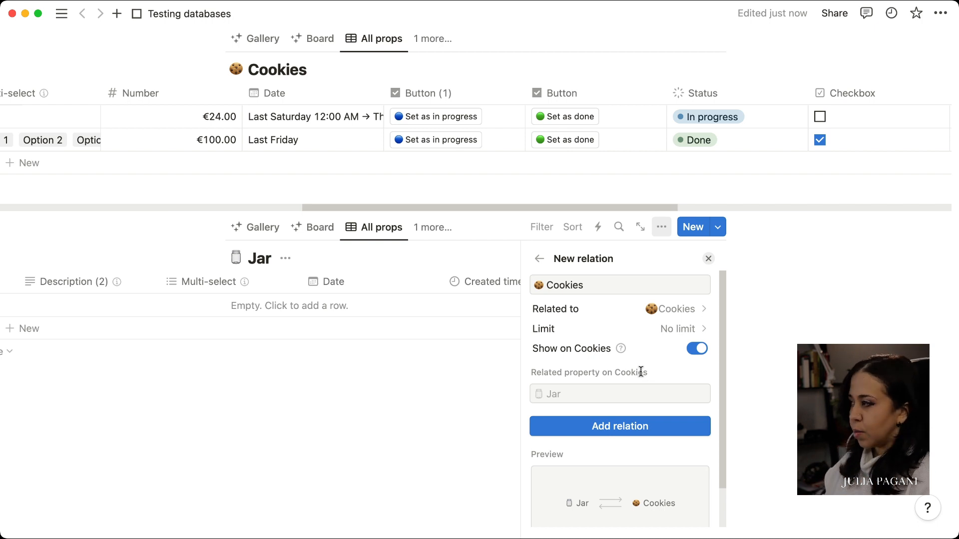
click(626, 429)
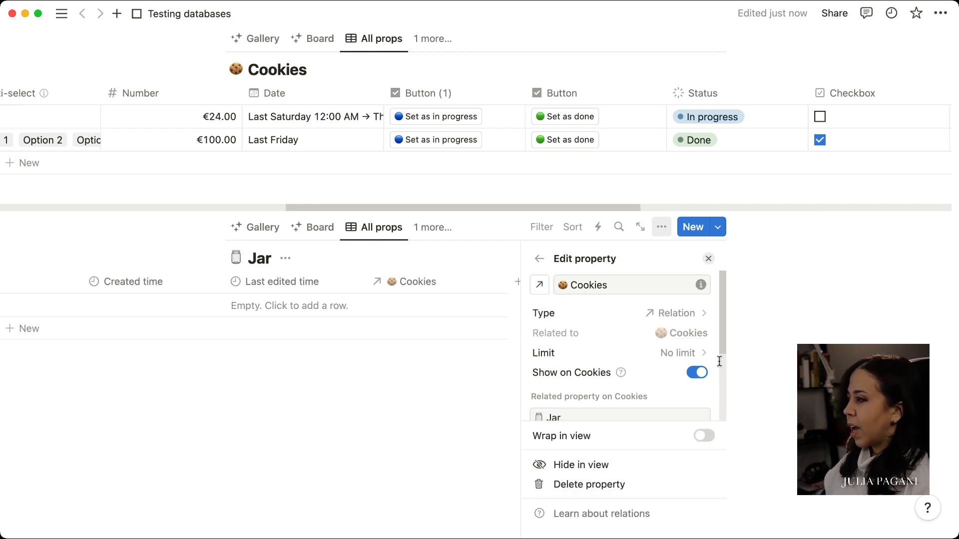
scroll(639, 390, down, 3)
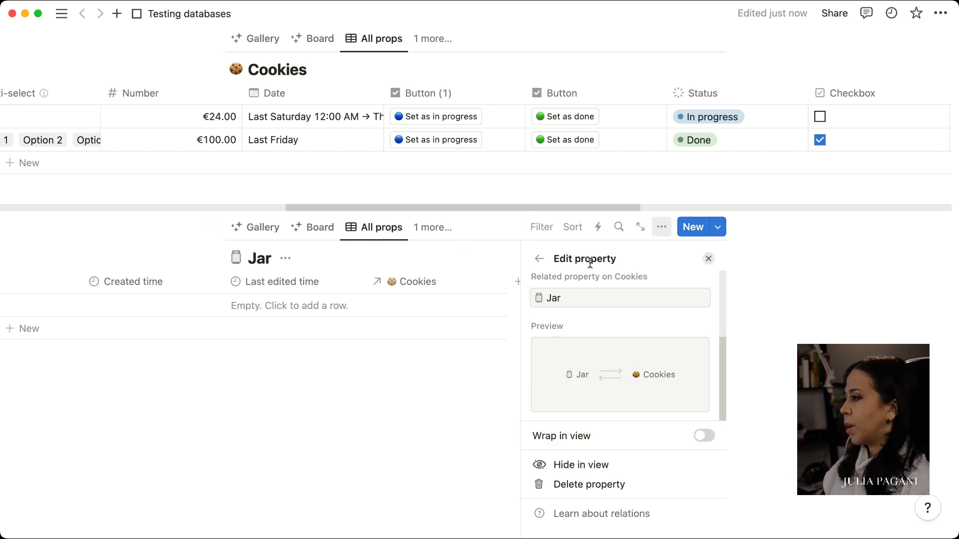
click(708, 258)
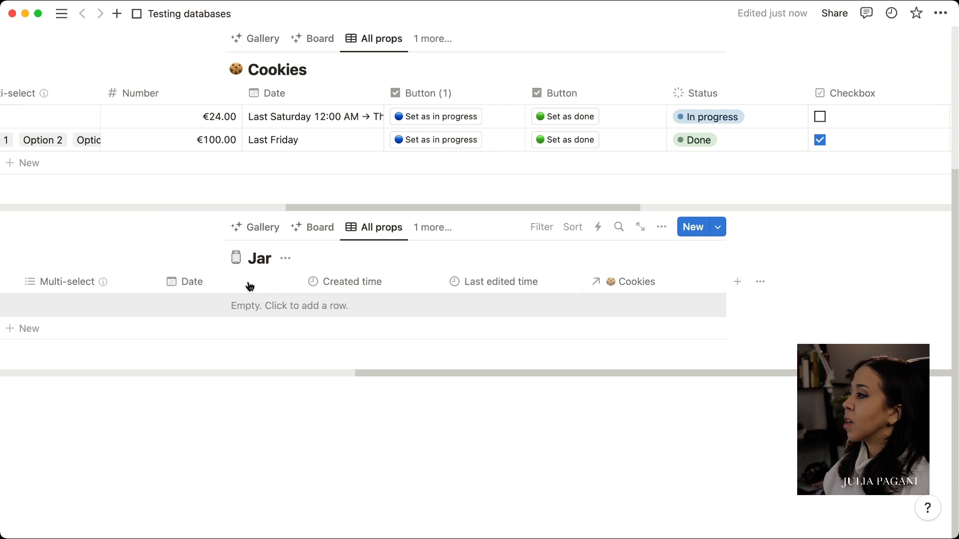
Add a row named "Jar 1" to the Jar database
scroll(327, 248, up, 2)
scroll(328, 248, up, 3)
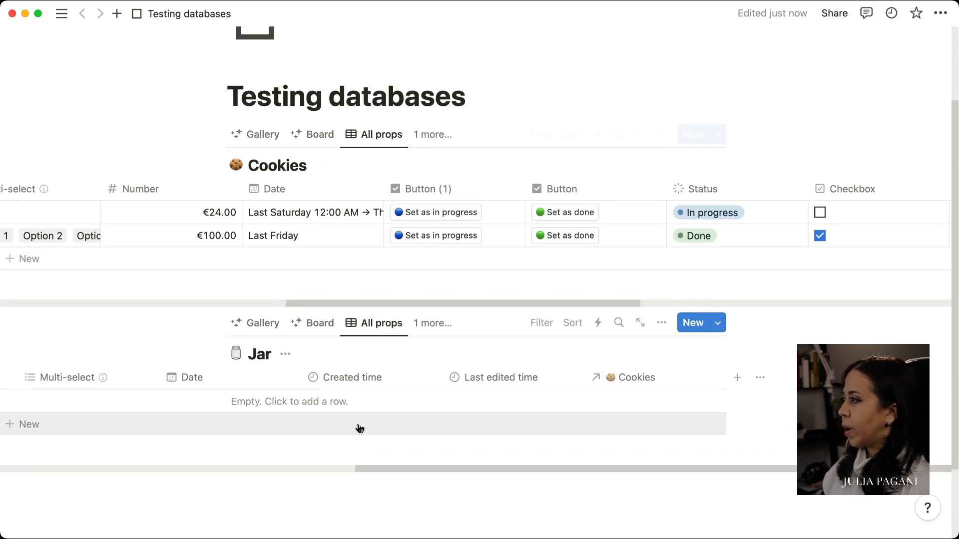
drag(402, 472, 11, 428)
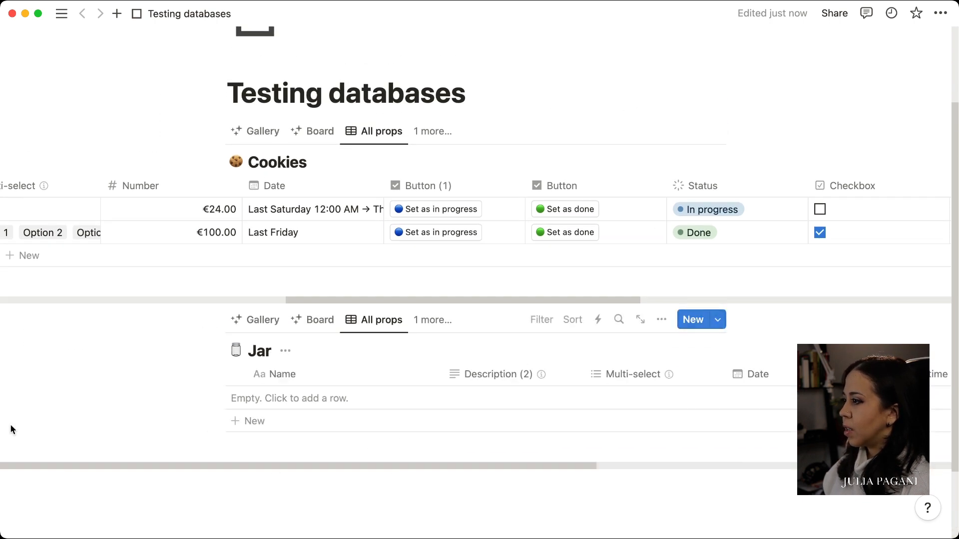
click(312, 404)
text(jaR 1)
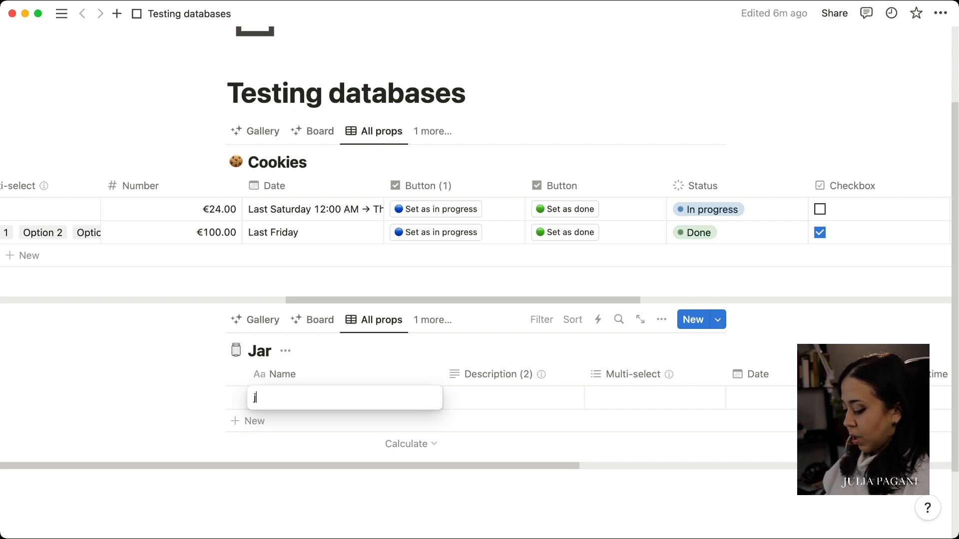
key(BackSpace)
key(BackSpace)
key(BackSpace)
key(BackSpace)
key(BackSpace)
text(j)
key(BackSpace)
text(H)
key(BackSpace)
text(ja)
key(BackSpace)
key(BackSpace)
text(Jar 1)
key(Escape)
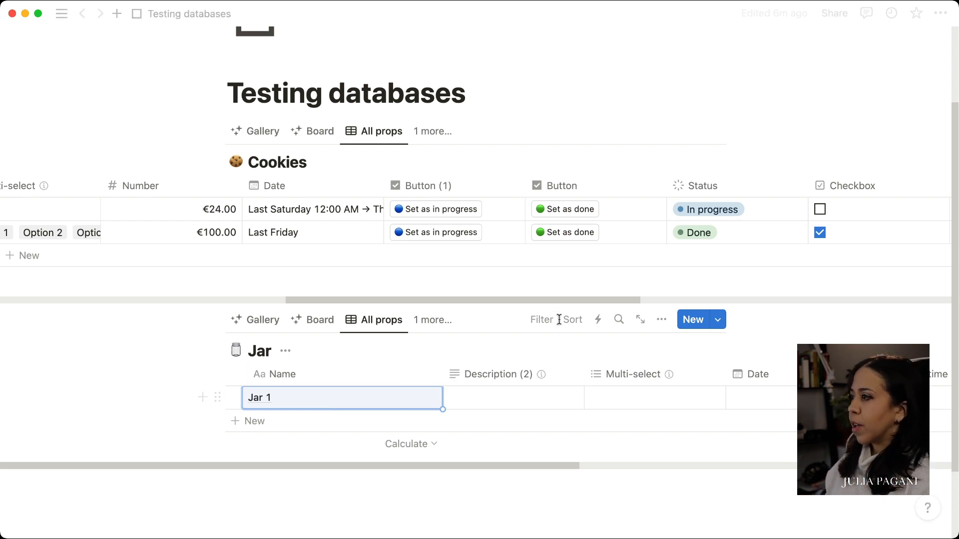
click(718, 320)
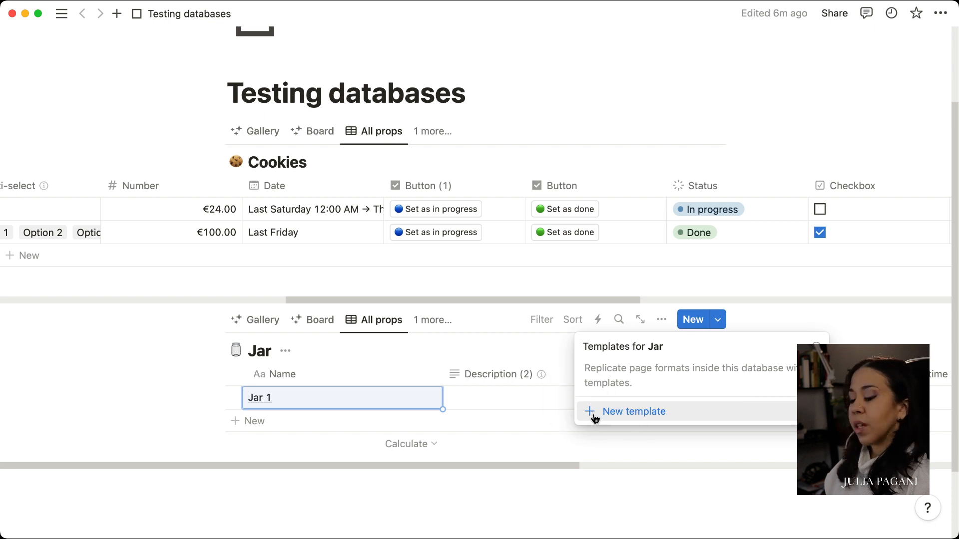
click(225, 479)
click(258, 466)
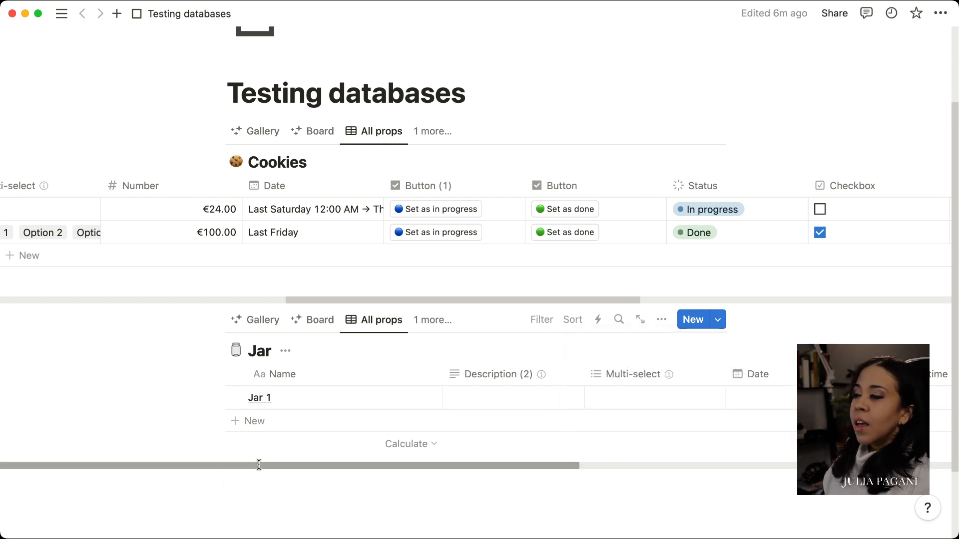
drag(258, 465, 820, 465)
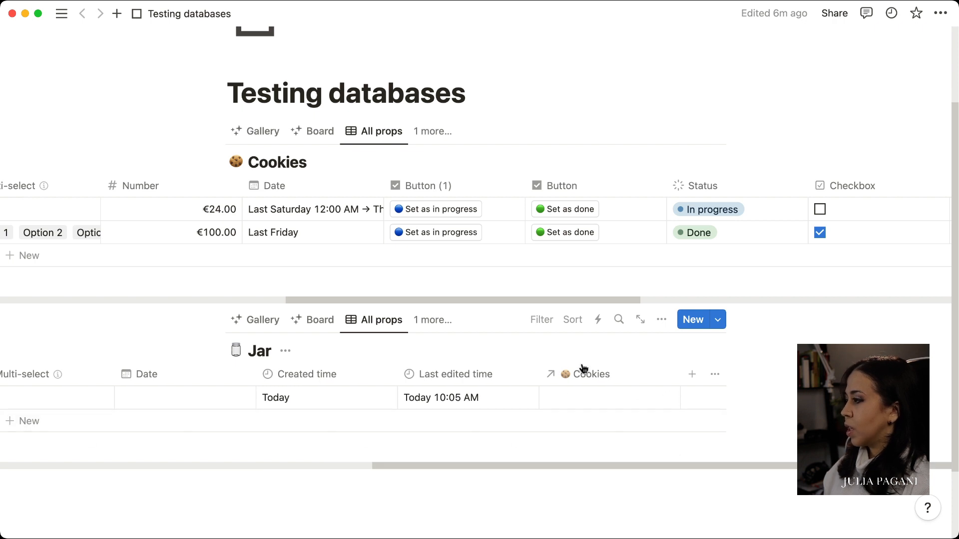
drag(557, 465, 88, 443)
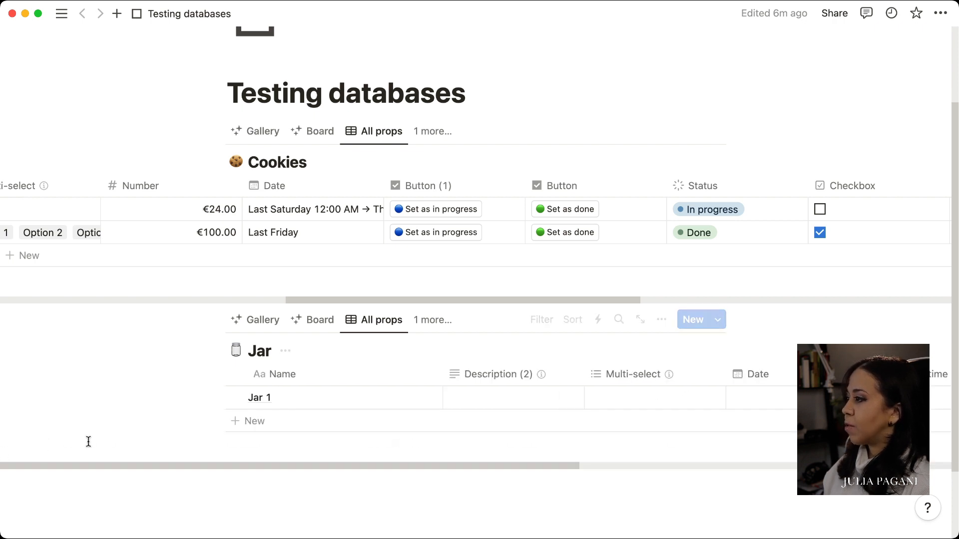
Add a second row named "Jar 2" to the Jar database
click(280, 421)
text(Jar)
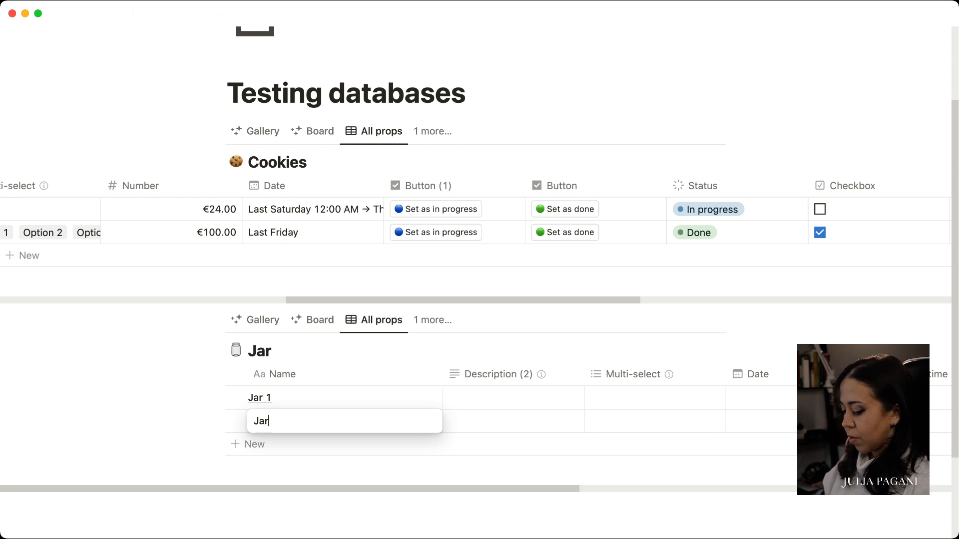
text( 2)
key(Return)
Add a blank row to the Cookies database and rename its TEXT row to "COOKIE 1"
drag(331, 300, 46, 300)
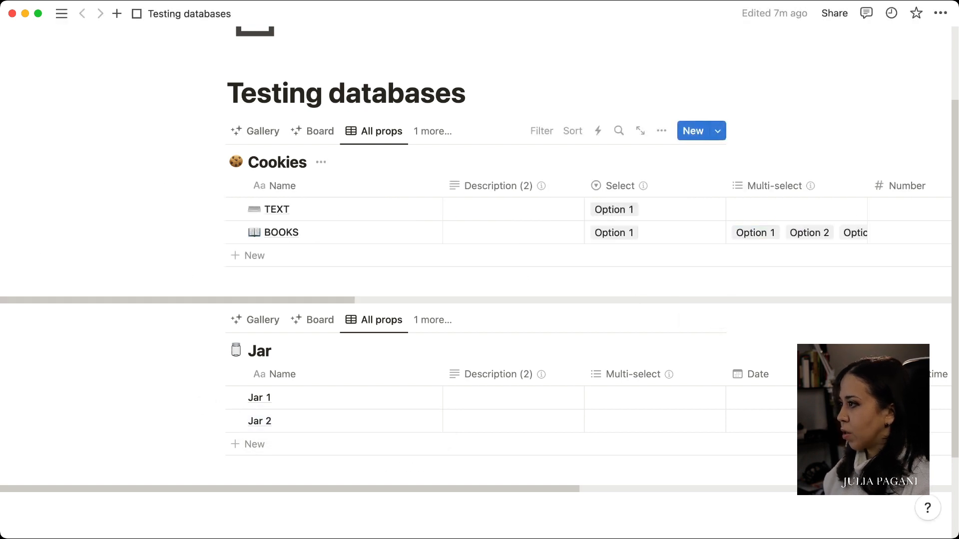
click(330, 259)
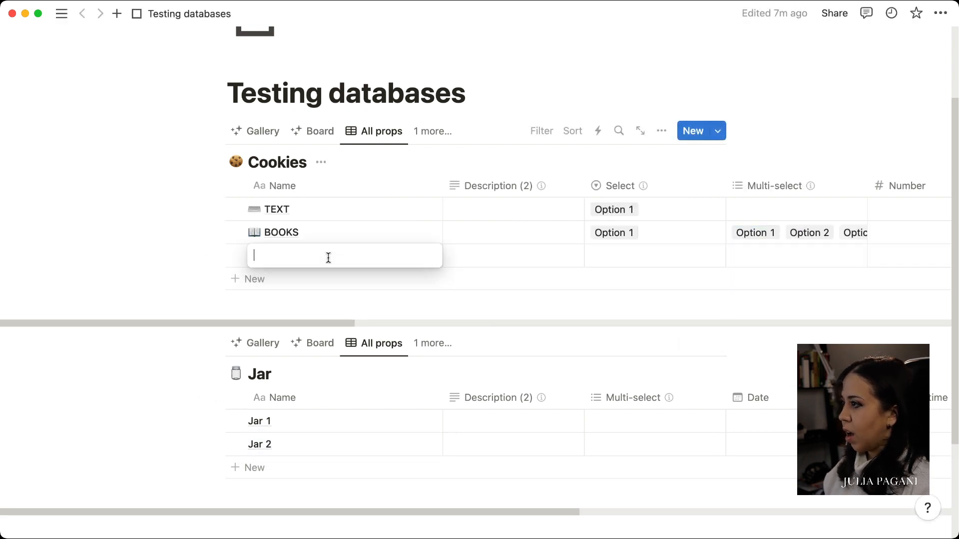
click(298, 208)
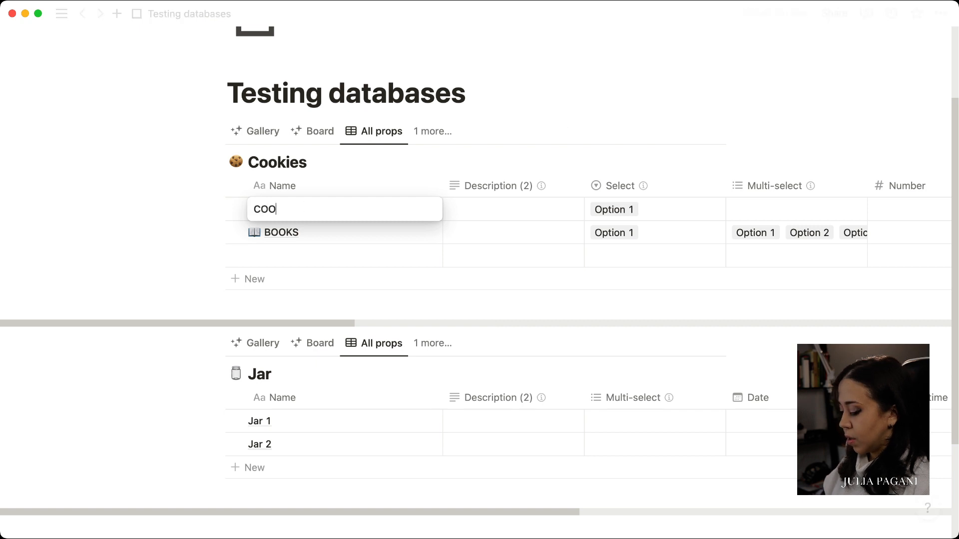
text(COOKIE 1)
key(Return)
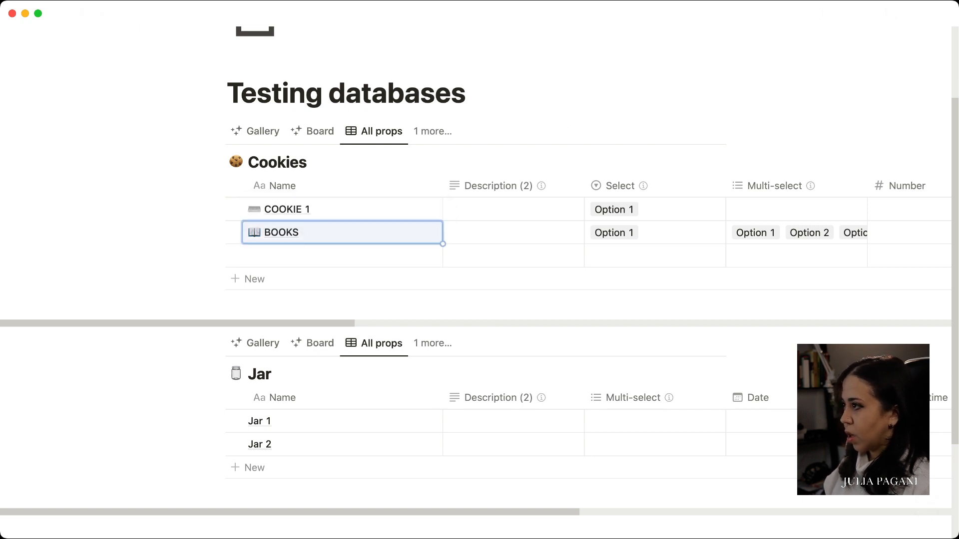
Delete the BOOKS row from the Cookies database
click(301, 233)
click(232, 237)
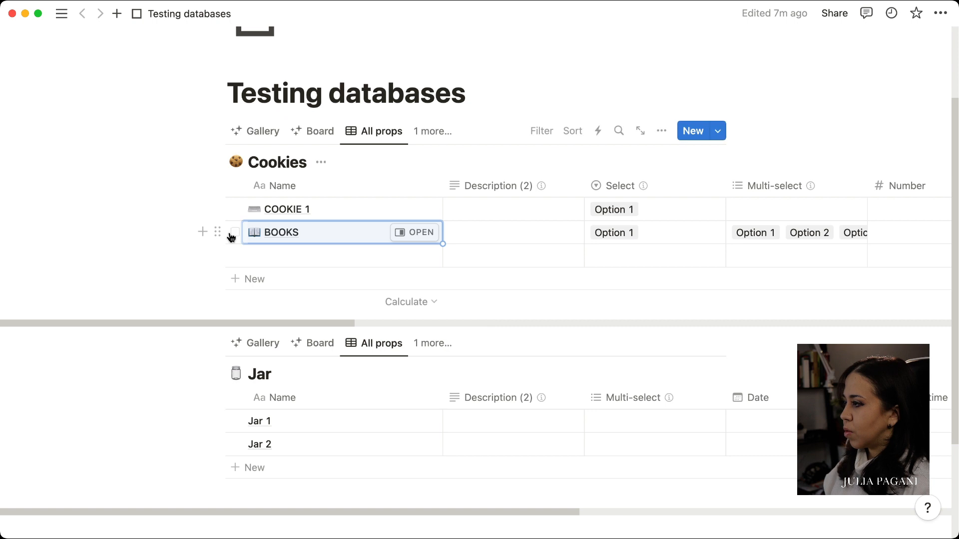
click(231, 236)
key(Delete)
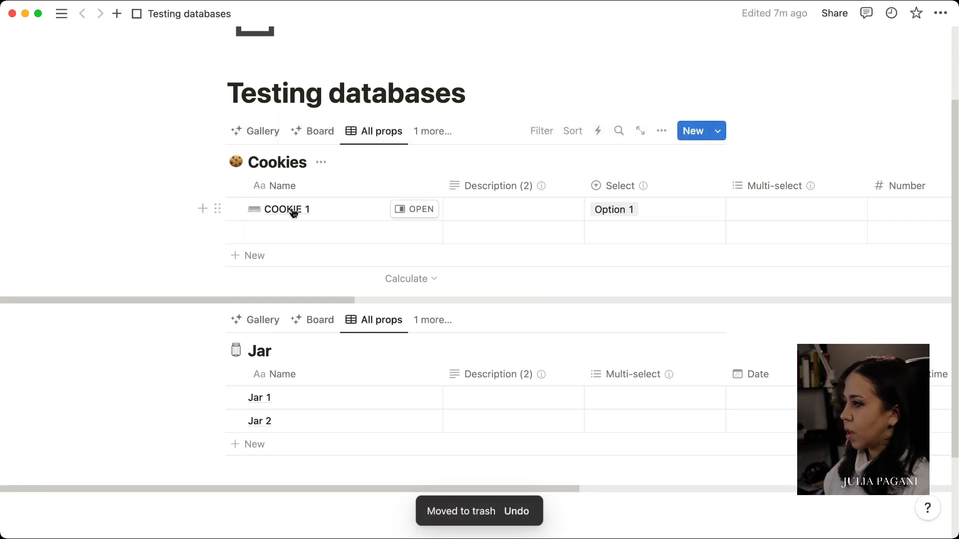
Change the COOKIE 1 row's icon to the cookie emoji
click(260, 209)
key(Escape)
click(255, 211)
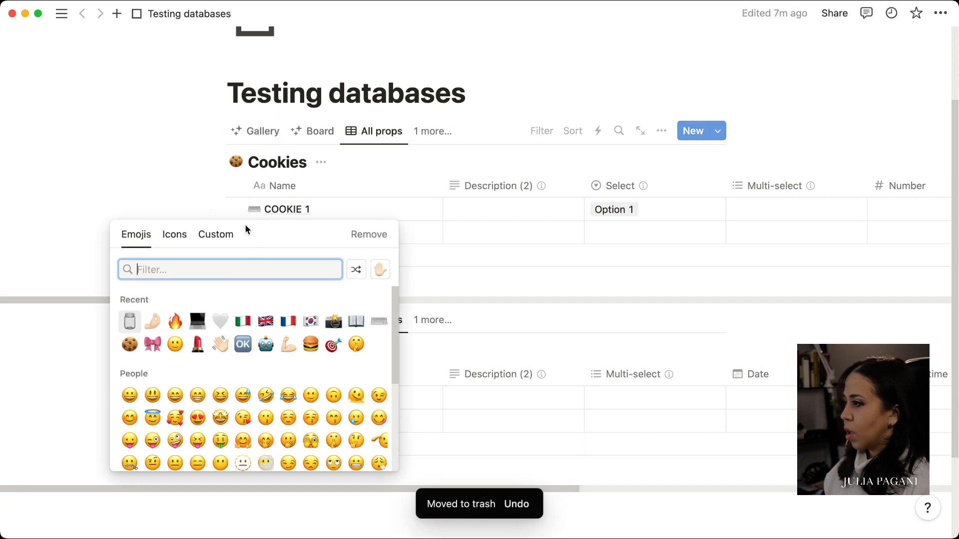
click(133, 346)
click(469, 215)
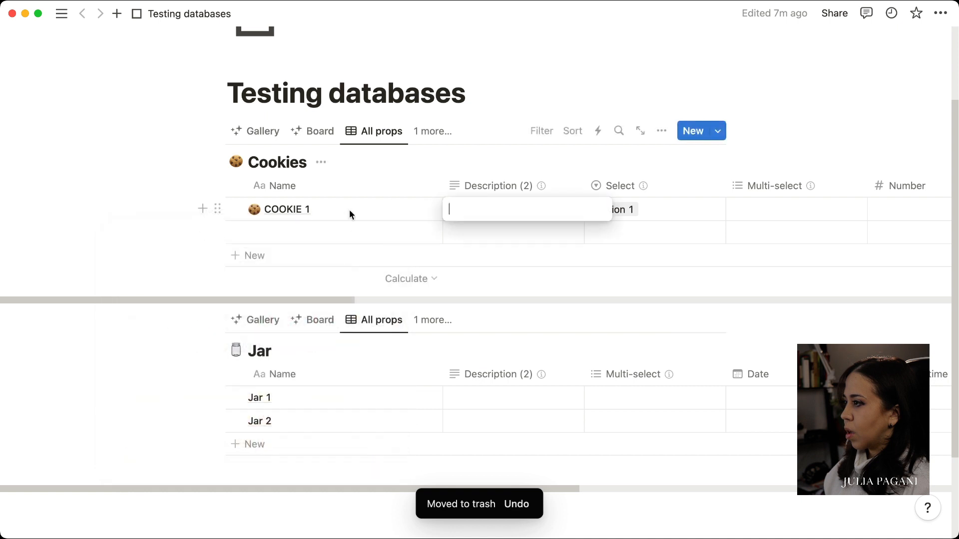
key(Escape)
Try to duplicate the COOKIE 1 row and clear the blank row from the Cookies database
click(234, 233)
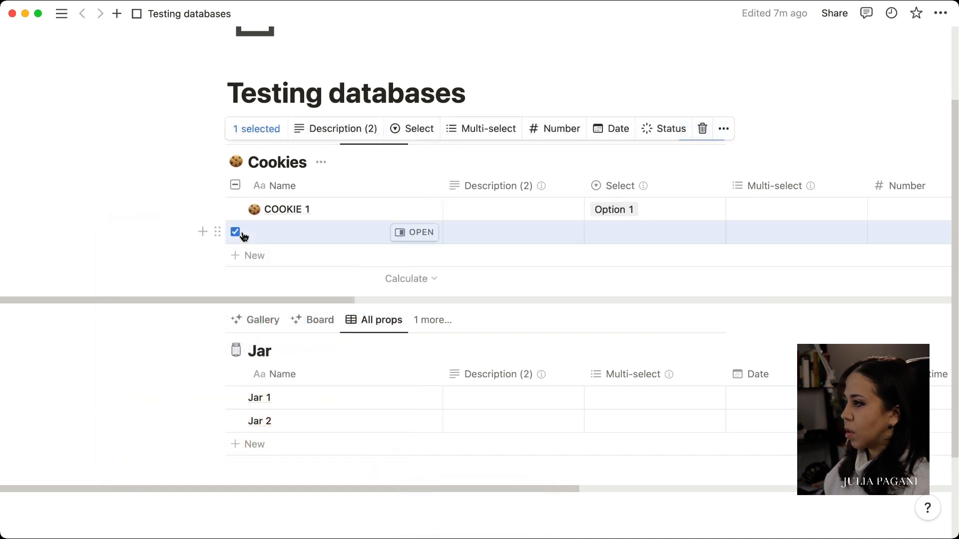
key(Delete)
click(239, 210)
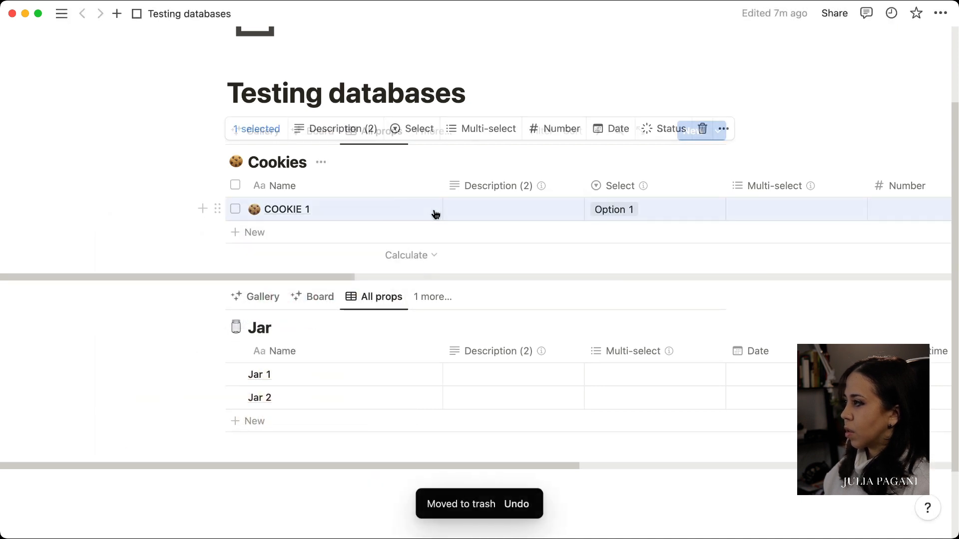
key(super+d)
key(super+d)
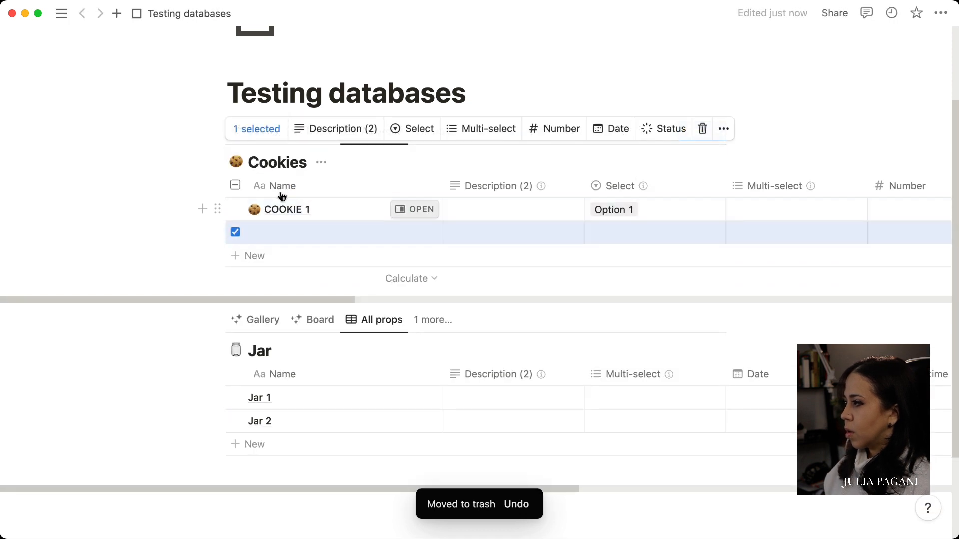
key(Delete)
Duplicate the COOKIE 1 row until the Cookies database holds five identical rows, and clear the row selection
click(235, 209)
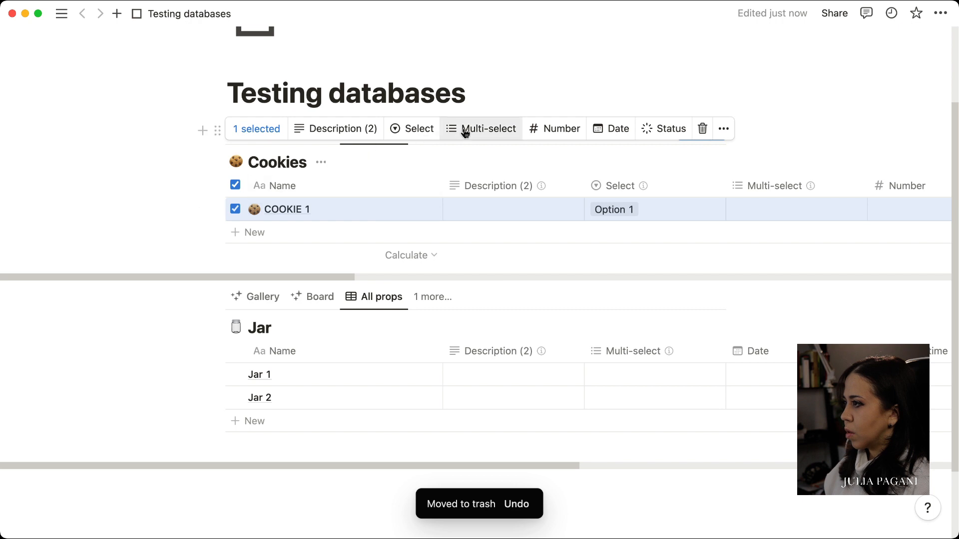
key(Escape)
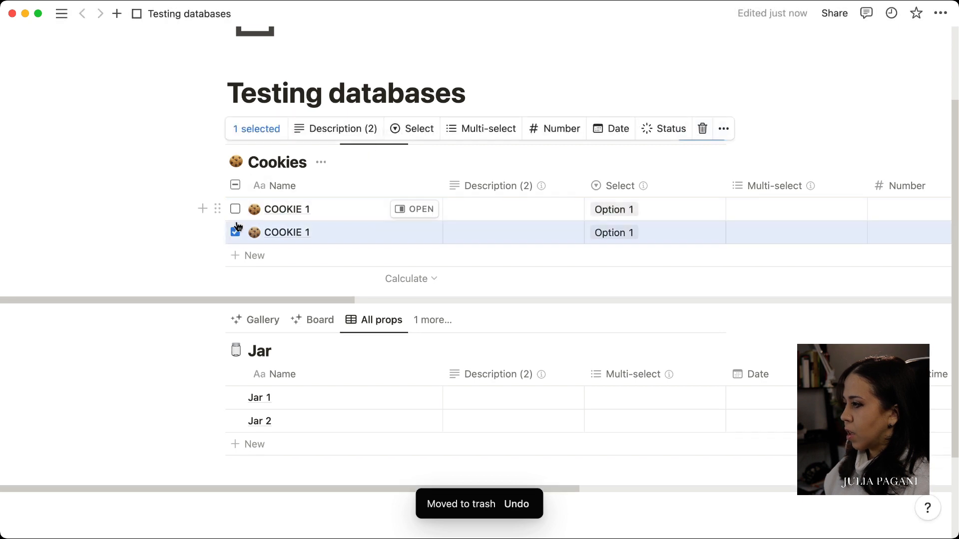
key(Escape)
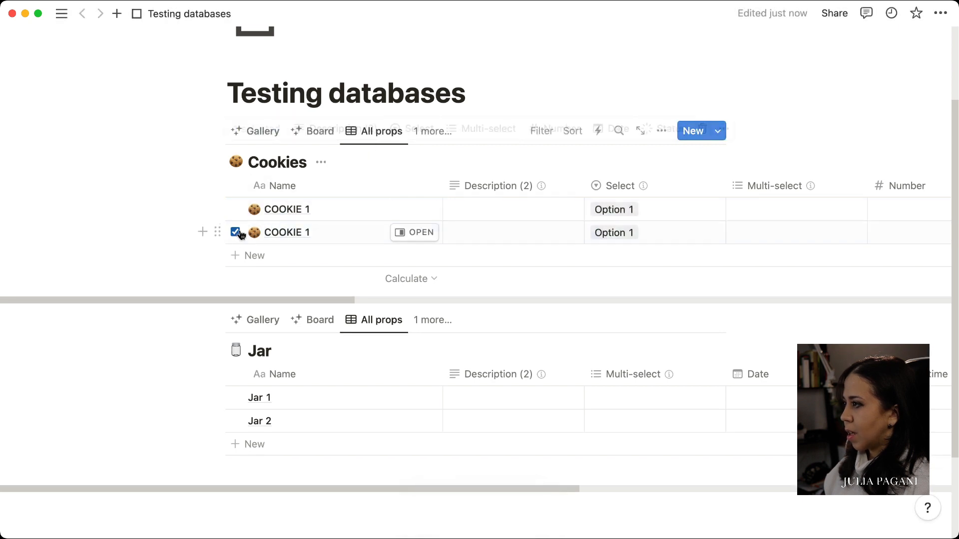
click(236, 210)
key(Escape)
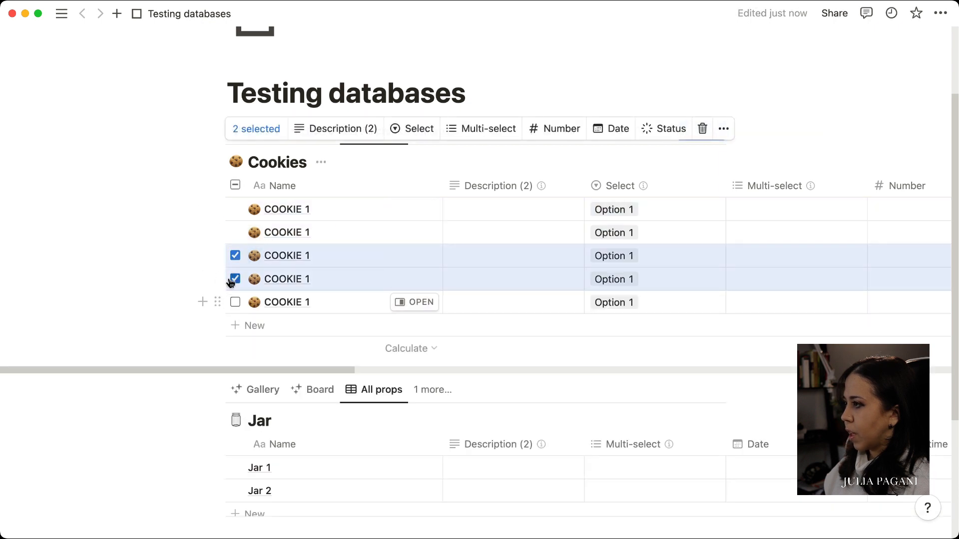
click(236, 279)
key(Escape)
Rename the four duplicate rows of the Cookies database as COOKIE 2, COOKIE 3, COOKIE 4 and COOKIE 5
click(341, 229)
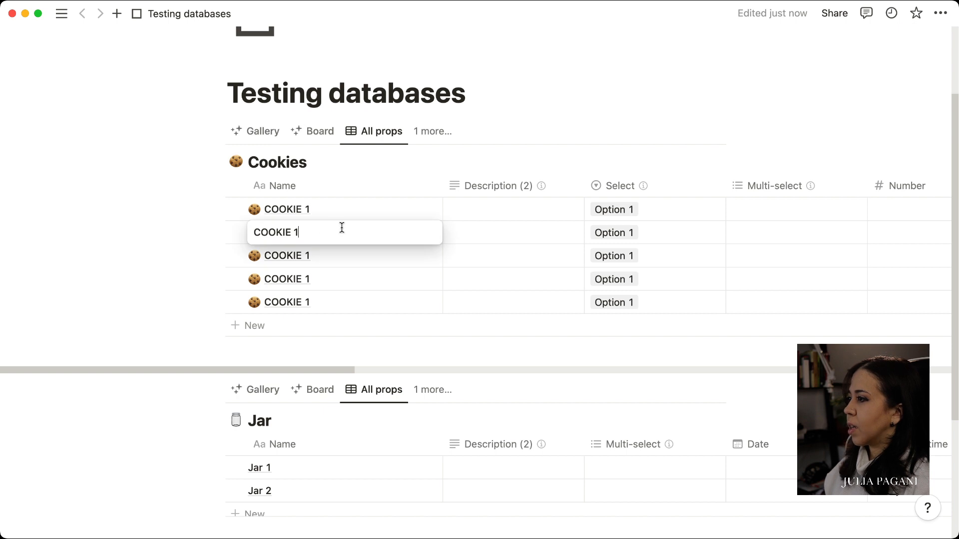
key(Return)
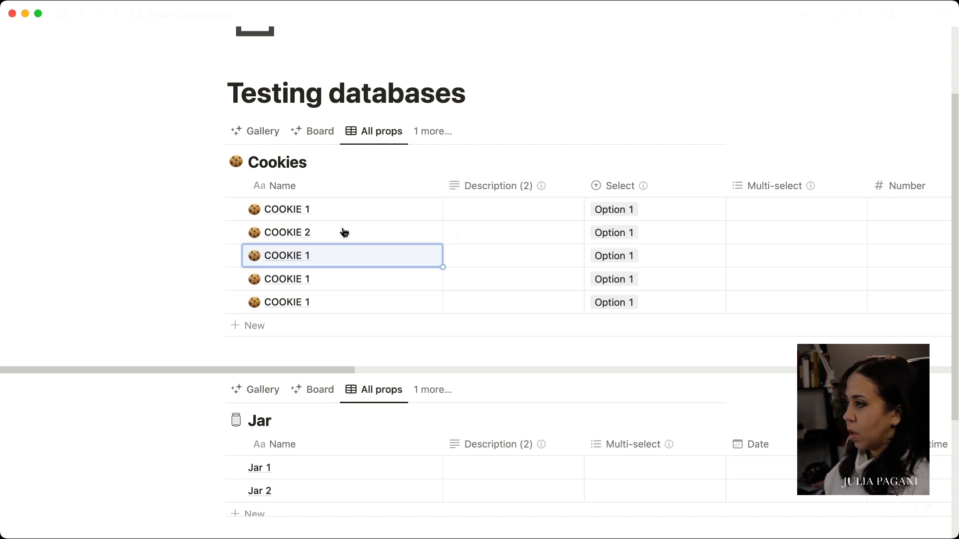
click(321, 260)
key(BackSpace)
text(3)
key(Return)
click(322, 278)
key(BackSpace)
text(4)
key(Return)
click(316, 303)
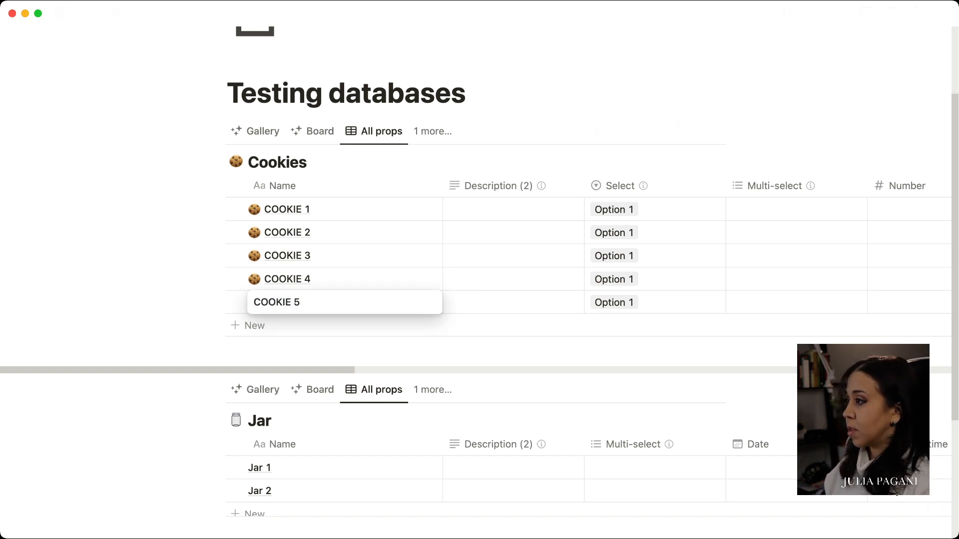
text(5)
key(Return)
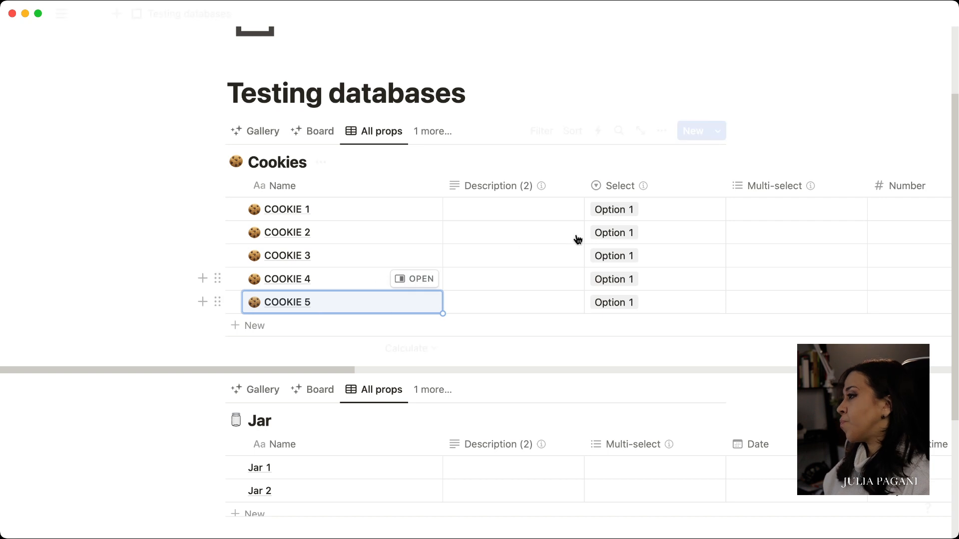
Set the Select property to Option 2, Option 3, Option 4 and Option 5 for COOKIE 2 through COOKIE 5 respectively
click(648, 237)
click(645, 300)
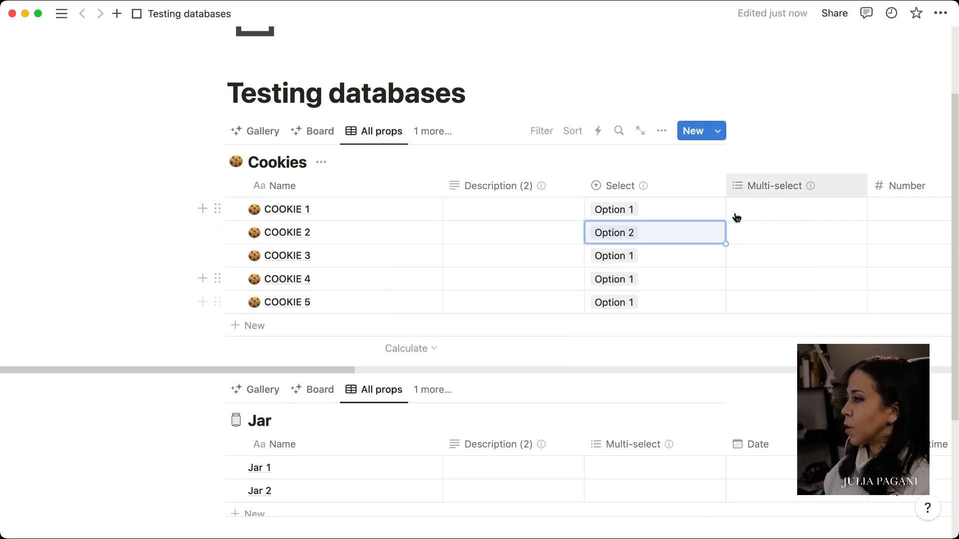
click(687, 254)
click(675, 341)
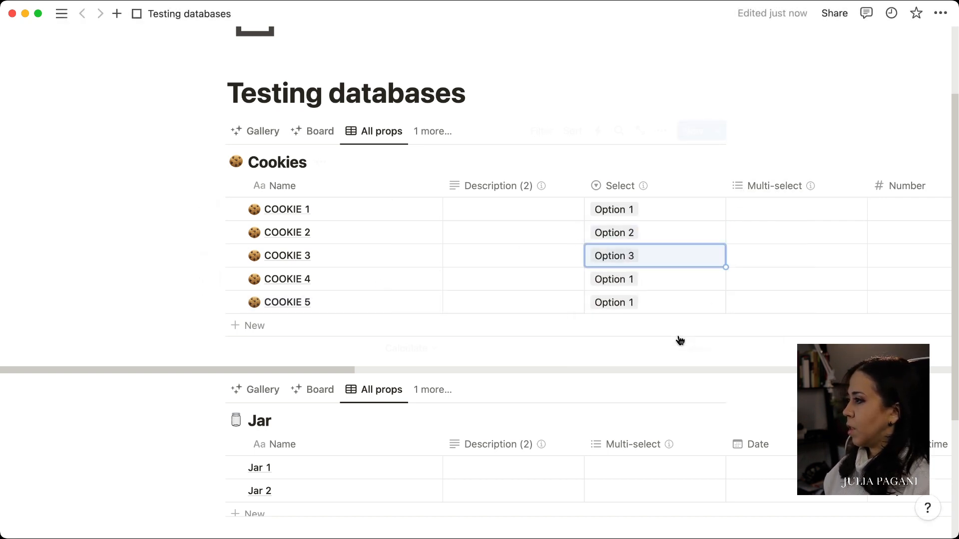
click(670, 285)
click(651, 389)
click(652, 302)
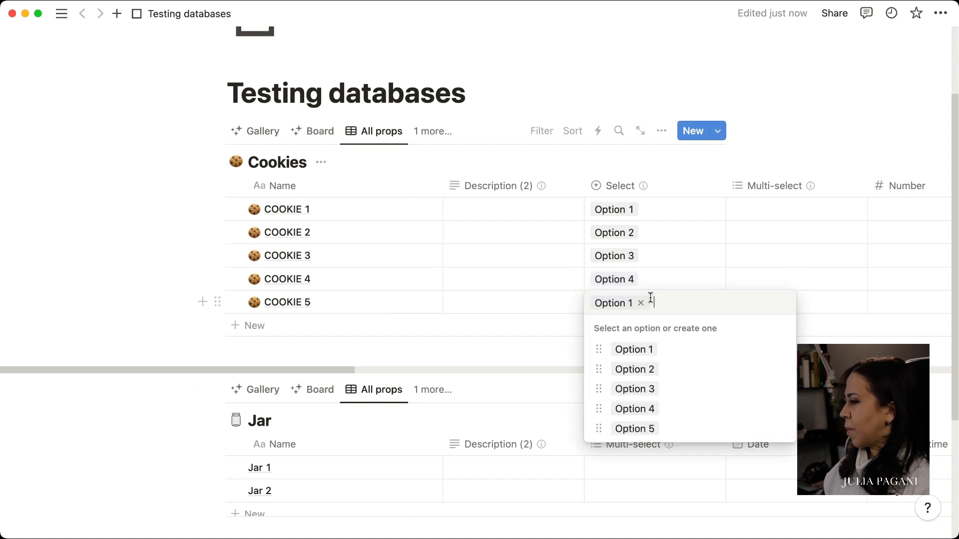
click(646, 428)
Set the Multi-select property to Option 1 for COOKIE 1 and to Option 2 and Option 3 for COOKIE 2
click(819, 210)
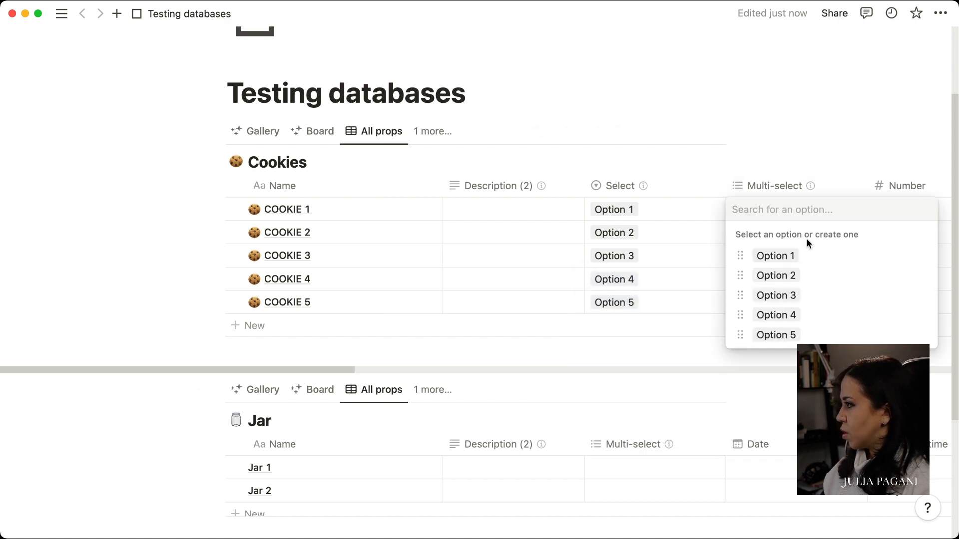
click(799, 260)
key(Escape)
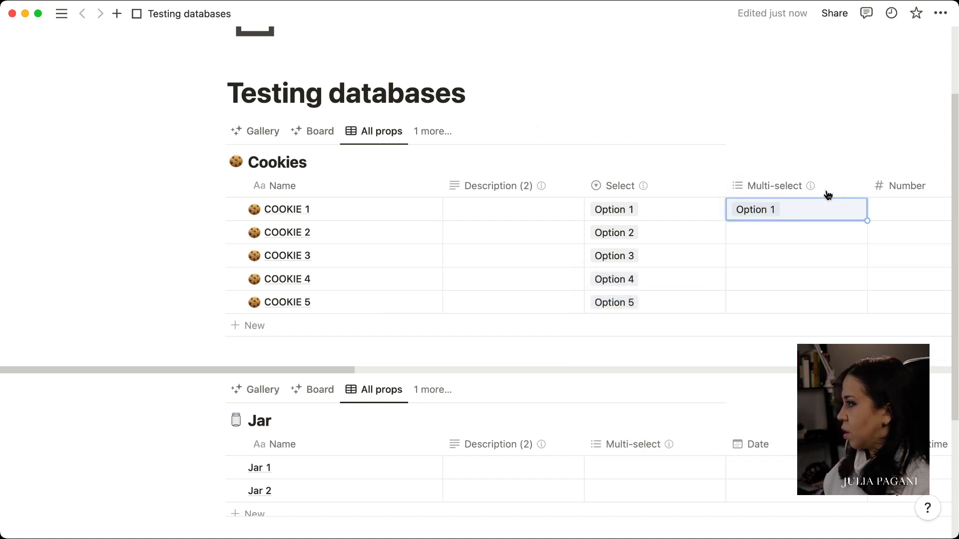
click(808, 237)
click(802, 300)
click(812, 319)
key(Escape)
Set Multi-select to Option 5, Option 4 and Option 2 for COOKIE 3, and to Option 1 and Option 3 for COOKIE 4
click(792, 263)
click(787, 385)
click(780, 362)
click(776, 323)
key(Escape)
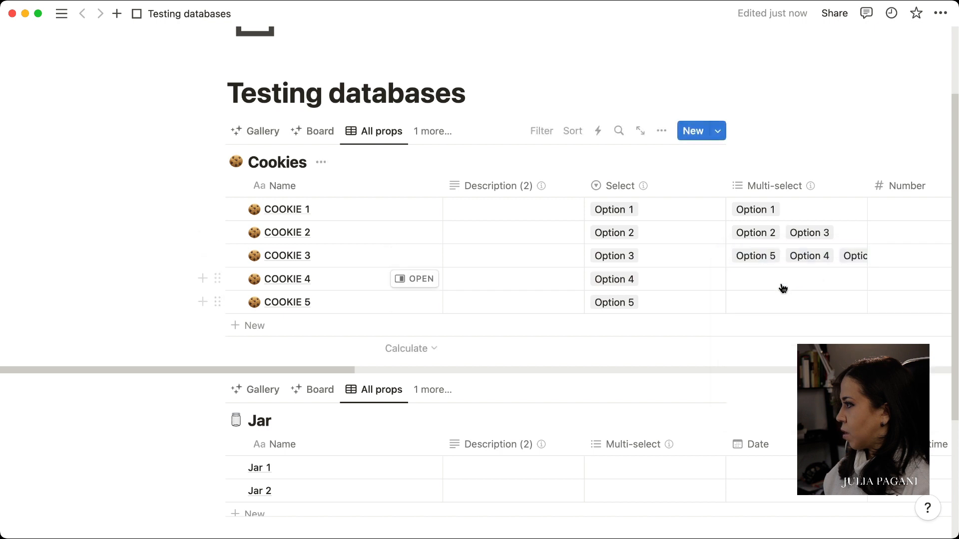
click(783, 289)
click(777, 326)
click(780, 366)
key(Escape)
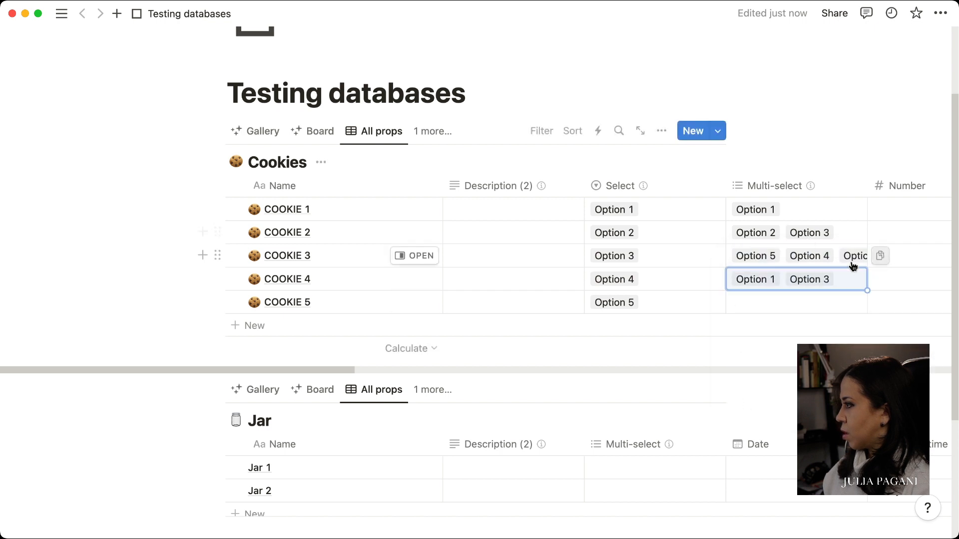
Turn on text wrapping for the Multi-select column of the Cookies database
click(792, 187)
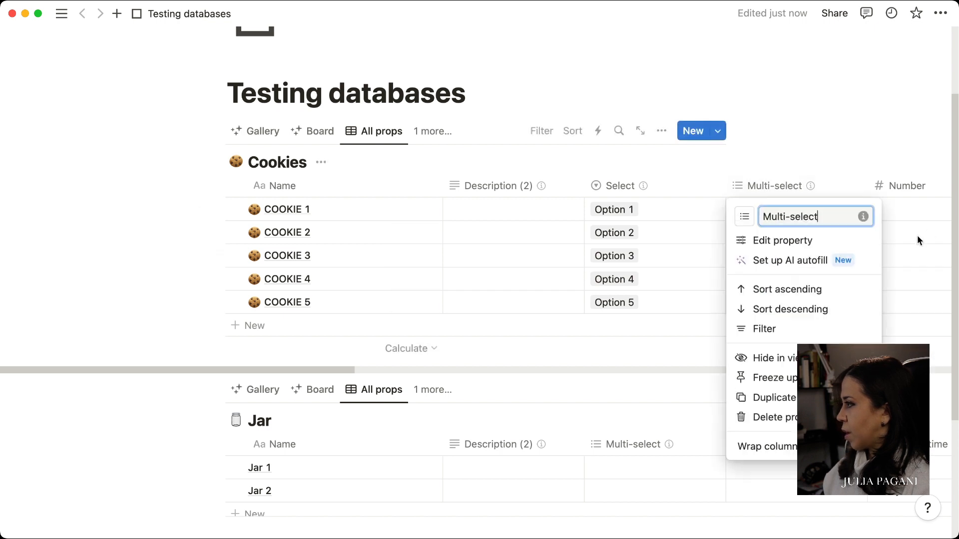
click(865, 446)
click(941, 263)
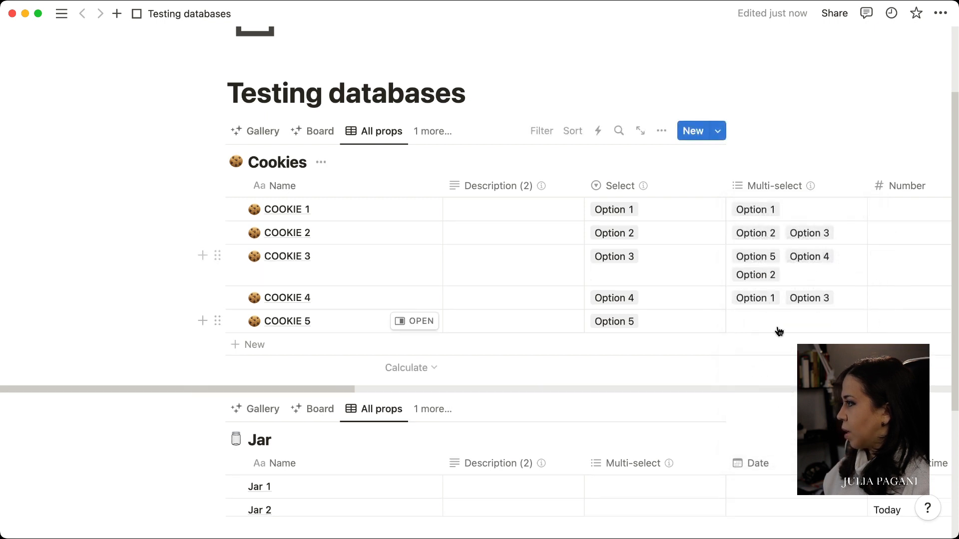
Set the Multi-select property of COOKIE 5 to Option 1 and Option 5
click(779, 327)
click(785, 372)
click(775, 447)
key(Escape)
Set the Number property to €50 for COOKIE 1 and €140 for COOKIE 2
scroll(669, 263, right, 5)
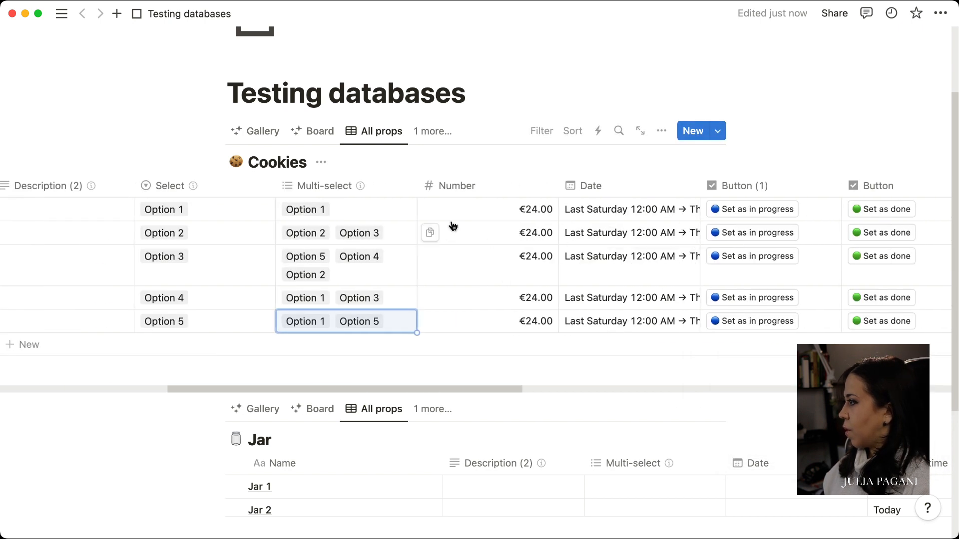
click(507, 213)
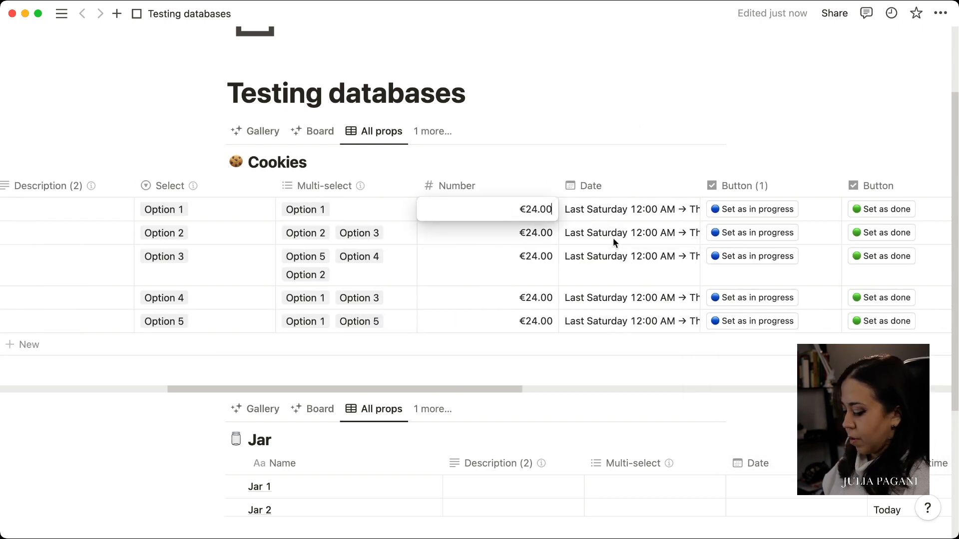
text(50)
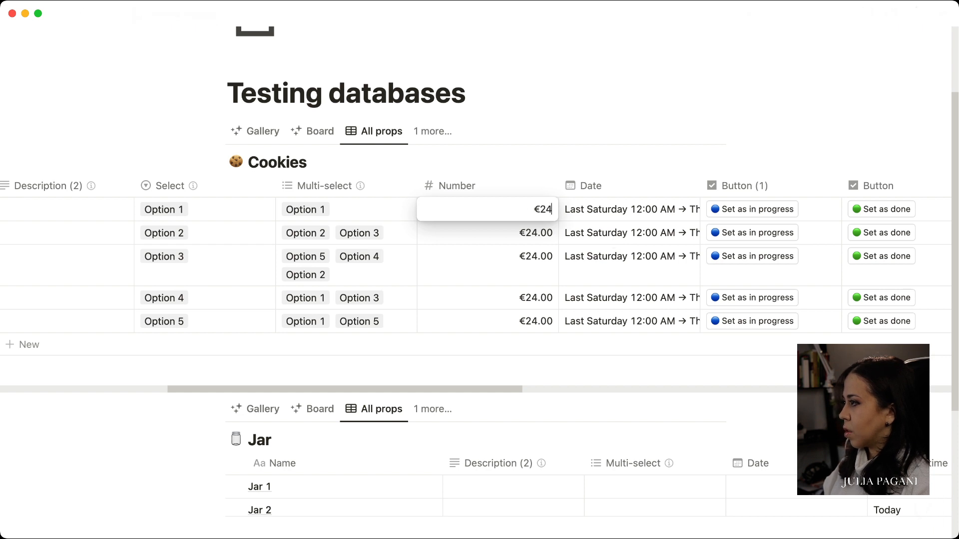
key(Return)
scroll(615, 241, left, 9)
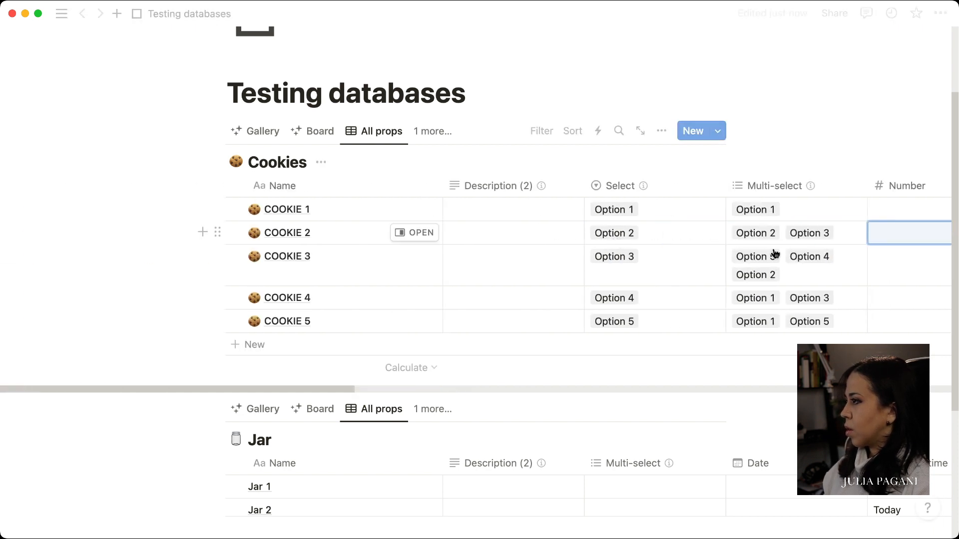
scroll(777, 254, right, 8)
text(140)
key(Return)
Set the Number property to €27 for COOKIE 3, €1,000 for COOKIE 4 and €38,457 for COOKIE 5
key(Return)
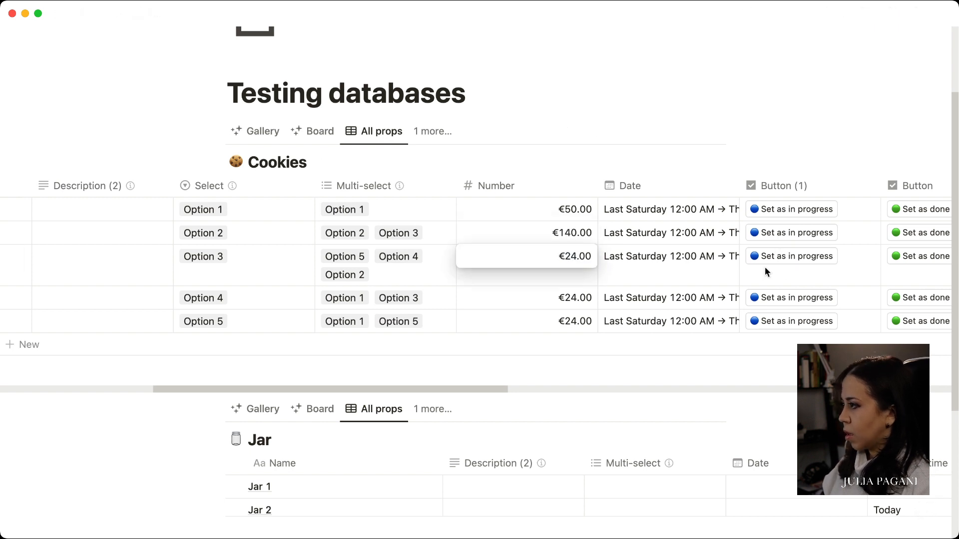
key(Return)
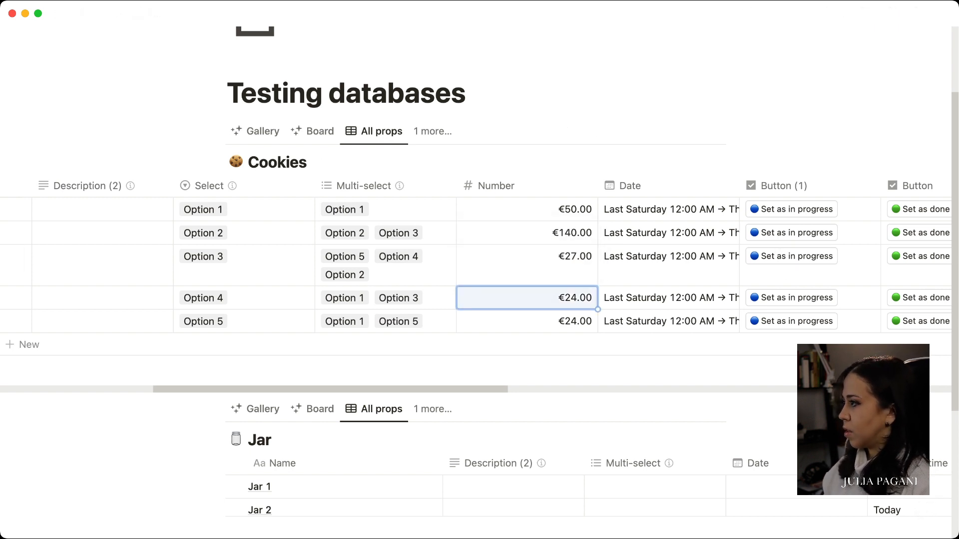
key(Return)
key(Return)
key(Return)
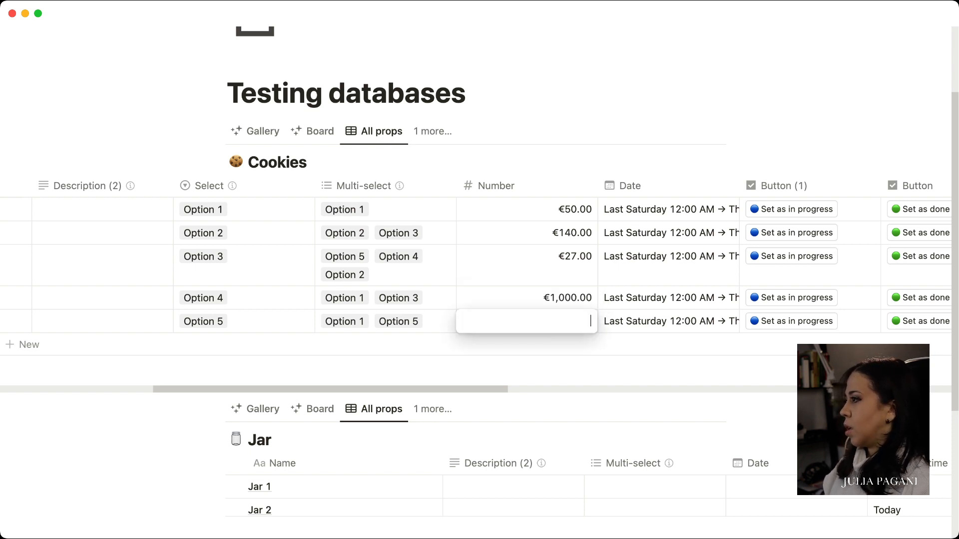
text(38457y)
key(BackSpace)
key(Return)
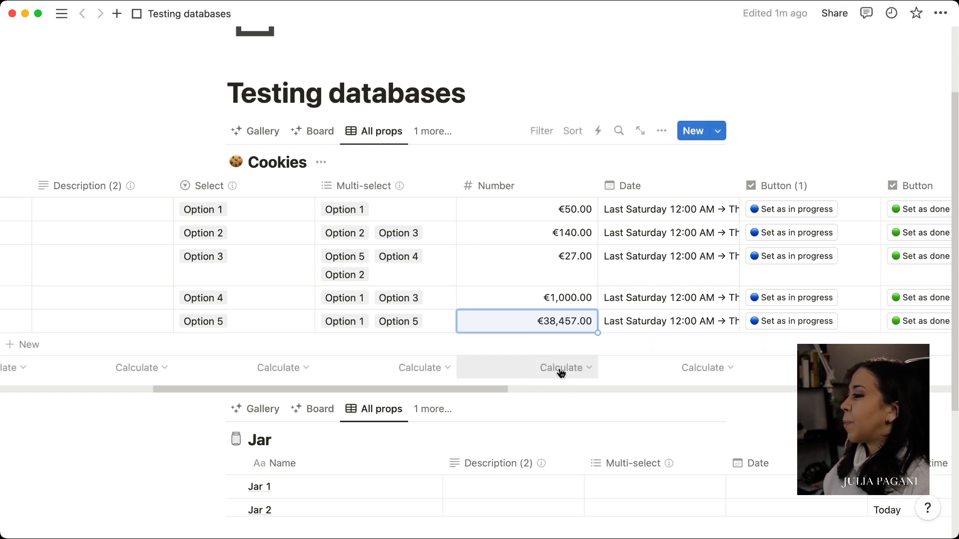
Add a Sum calculation to the Number column of the Cookies database
click(561, 369)
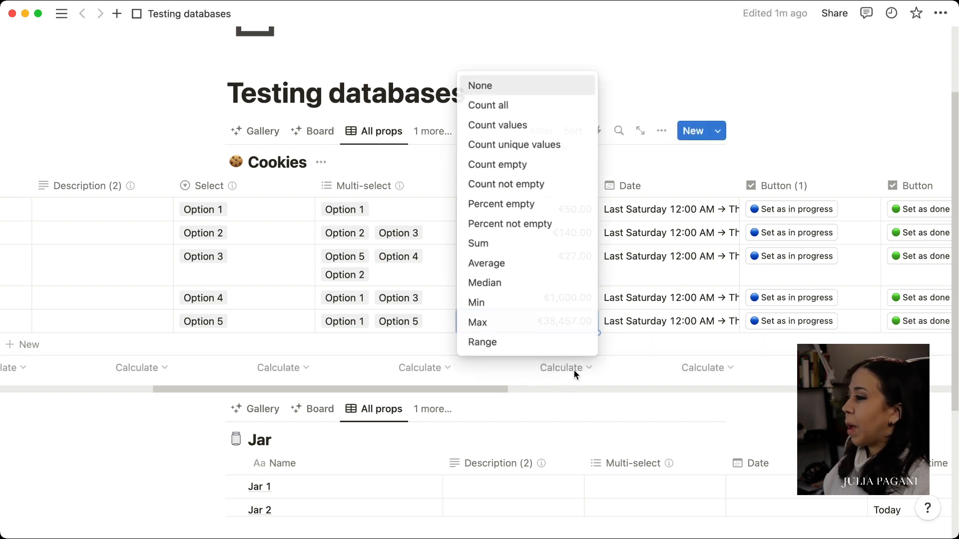
click(534, 252)
drag(481, 389, 254, 372)
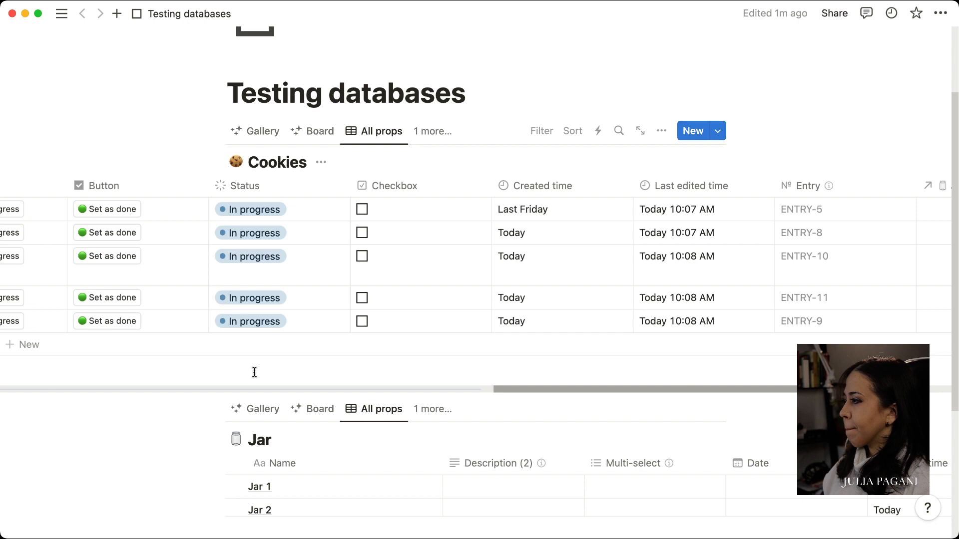
scroll(255, 372, left, 10)
scroll(372, 367, right, 2)
scroll(373, 367, left, 2)
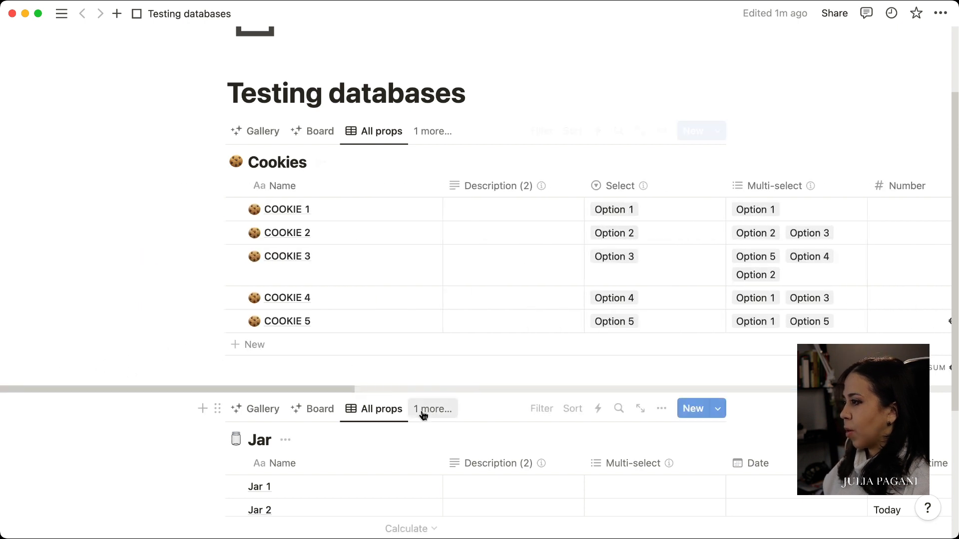
Move the Cookies relation column of the Jar database directly after the Name column
scroll(422, 415, down, 5)
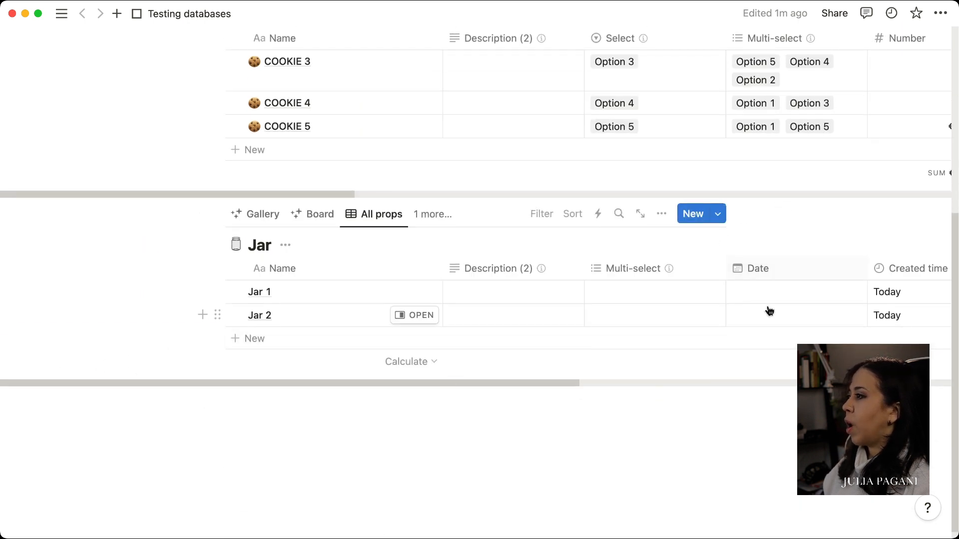
scroll(770, 311, right, 10)
mouse_move(60, 251)
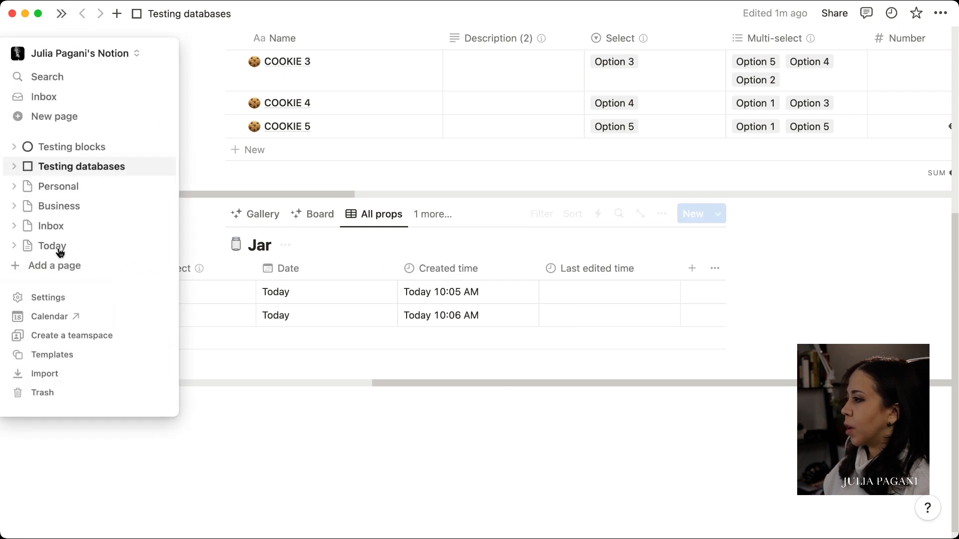
drag(197, 267, 243, 273)
scroll(235, 295, left, 5)
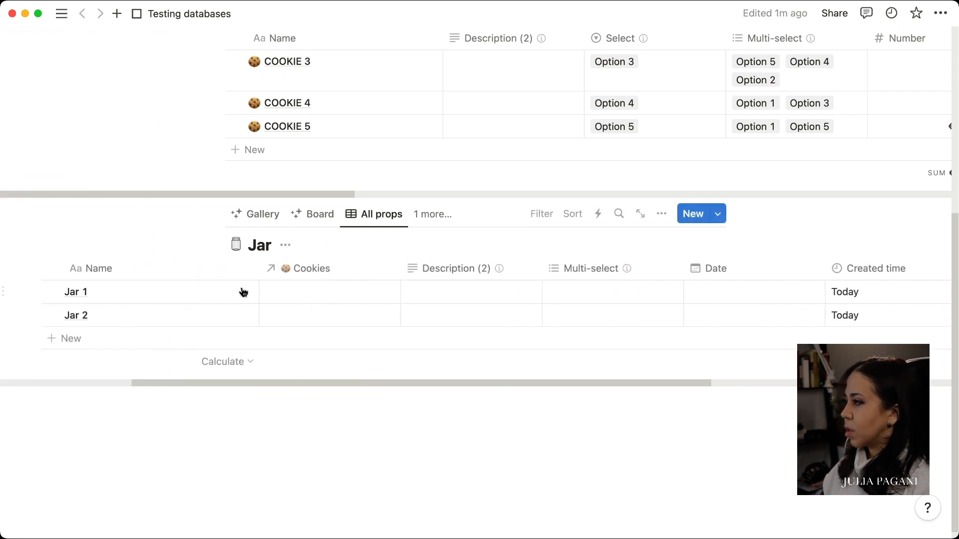
Link COOKIE 1, COOKIE 3 and COOKIE 5 to Jar 1 through its Cookies relation
scroll(452, 272, up, 2)
click(514, 399)
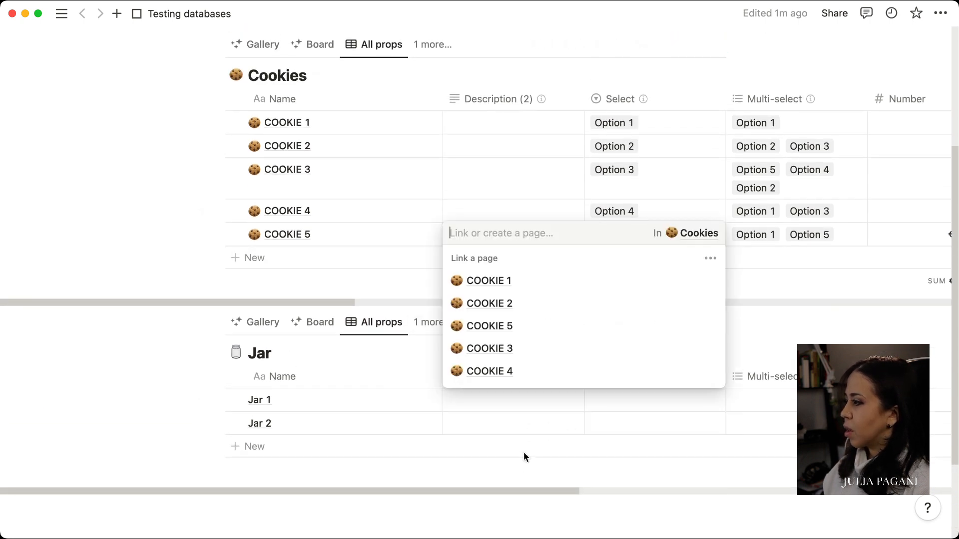
click(510, 281)
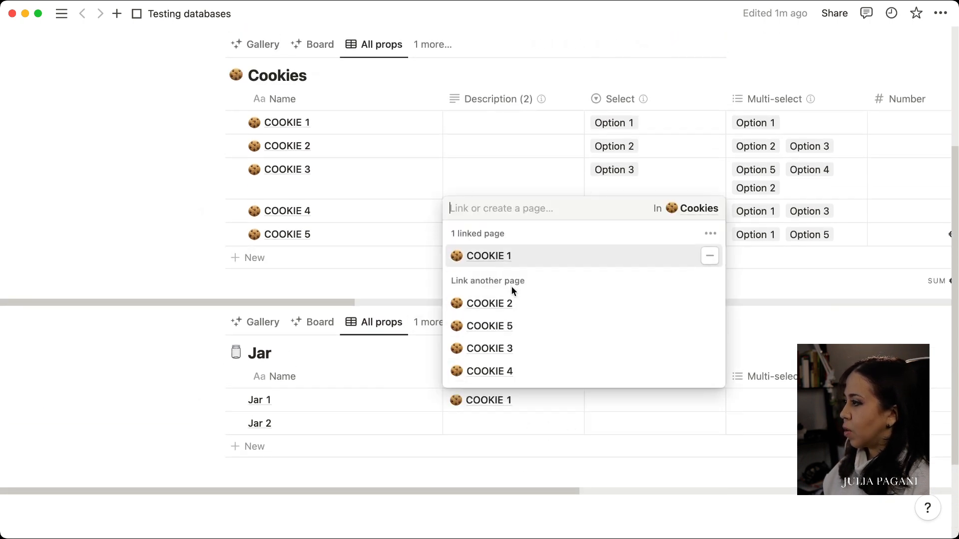
click(514, 348)
click(515, 350)
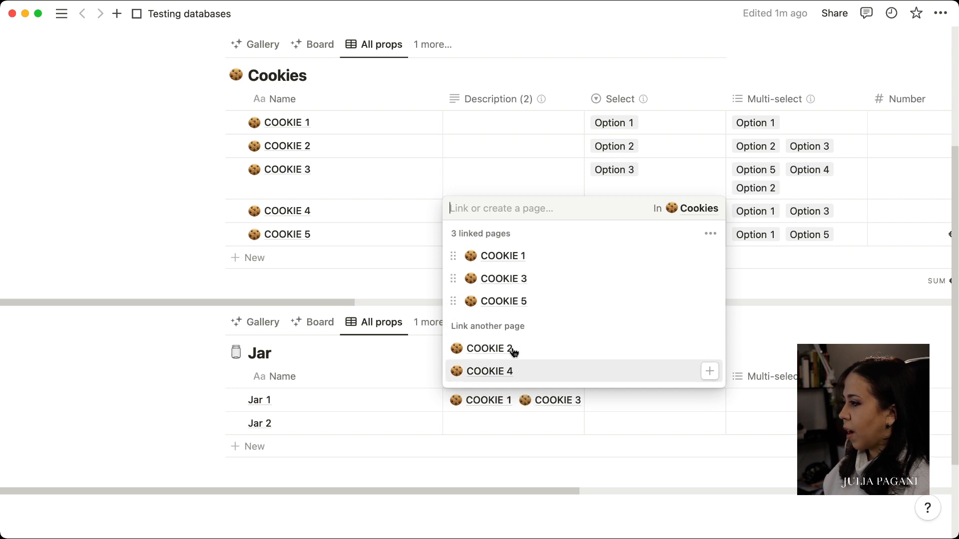
key(Escape)
Link COOKIE 2 and COOKIE 3 to Jar 2 through its Cookies relation
click(473, 422)
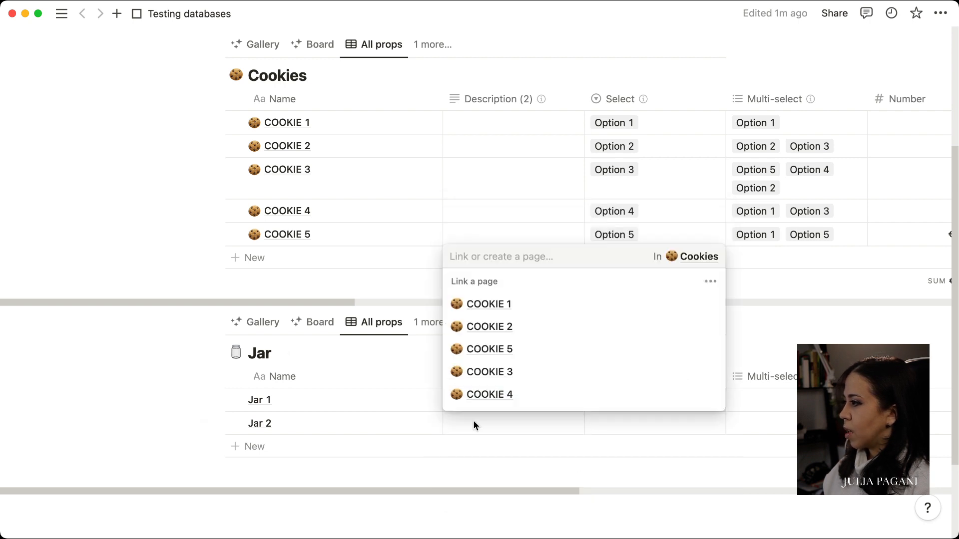
click(505, 328)
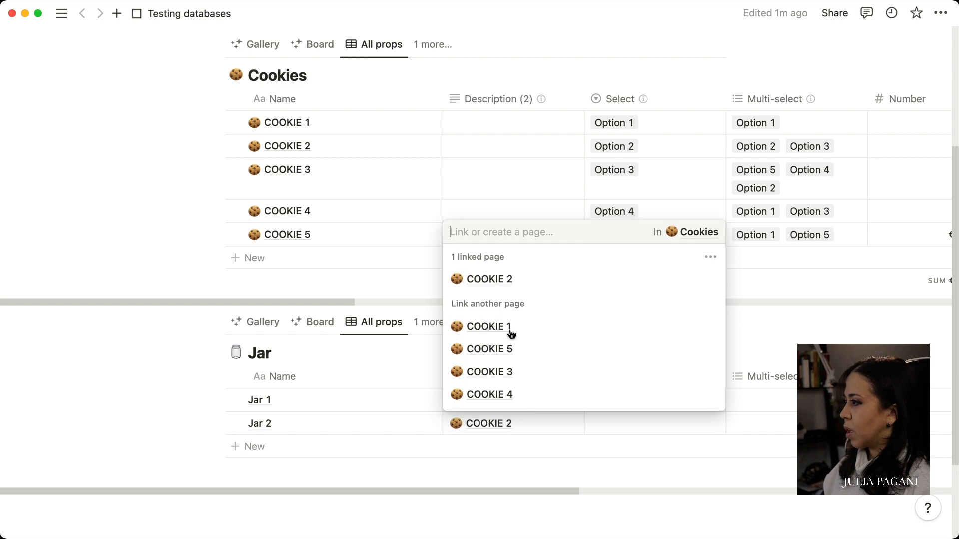
click(518, 373)
key(Escape)
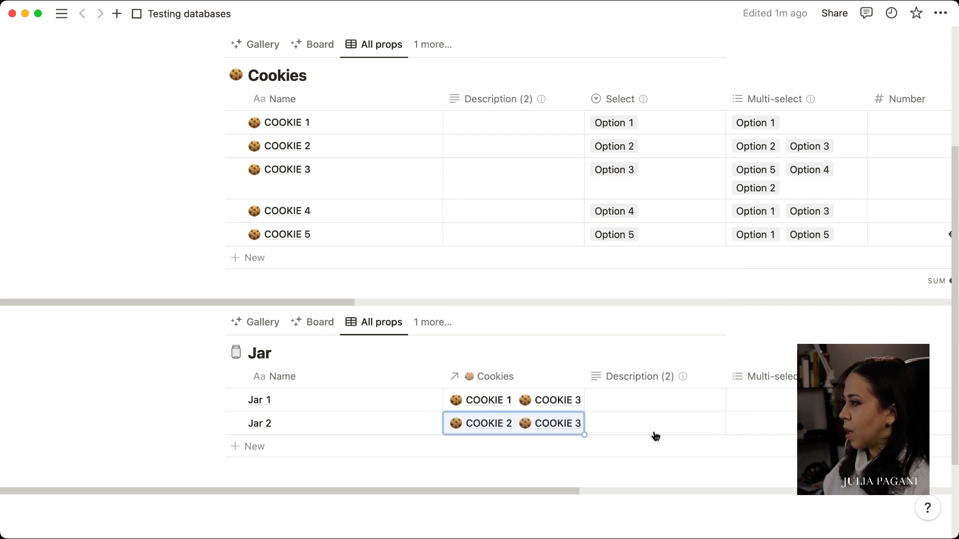
In the Cookies relation of Jar 2, remove COOKIE 3 and link COOKIE 4
click(548, 400)
key(Escape)
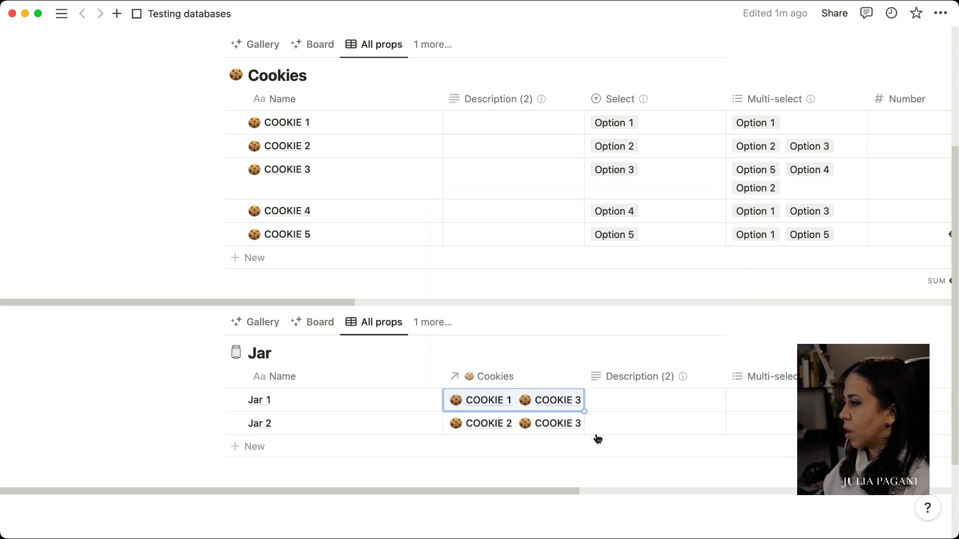
click(574, 426)
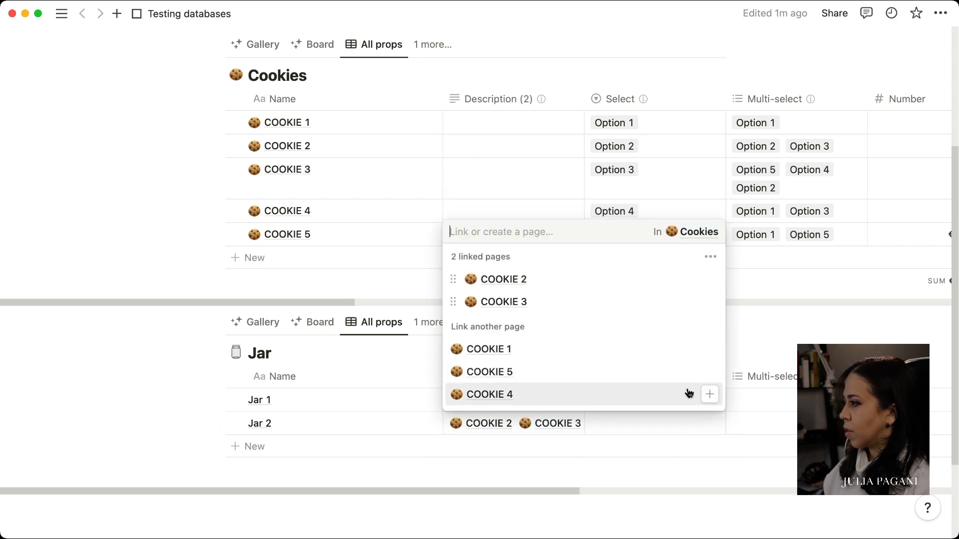
click(679, 398)
click(710, 303)
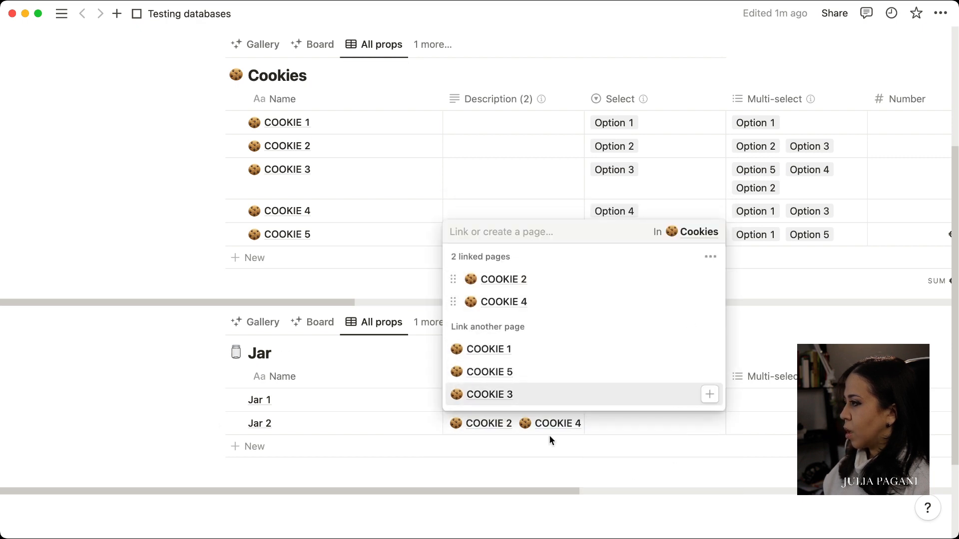
key(Escape)
Turn on column wrapping for the Cookies relation column of the Jar database
scroll(518, 474, right, 3)
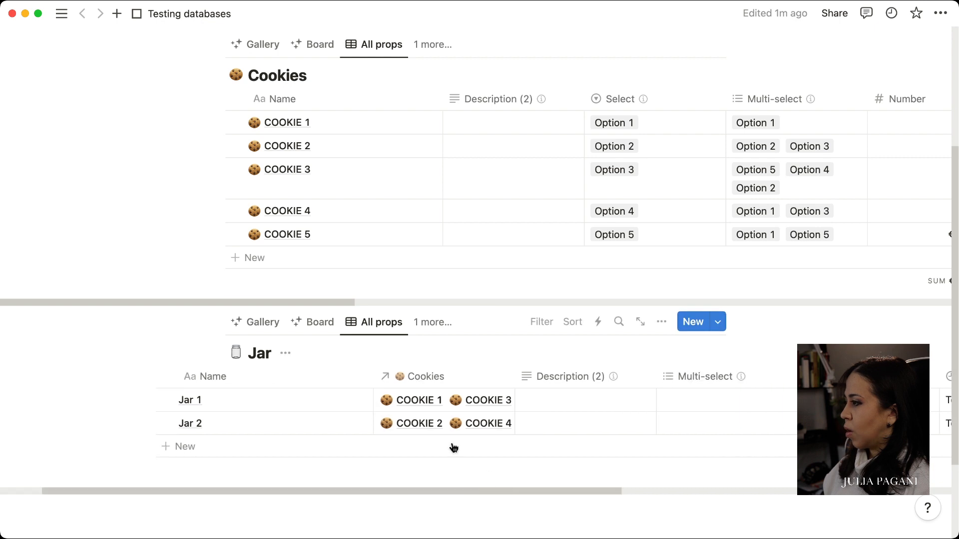
click(434, 376)
click(508, 351)
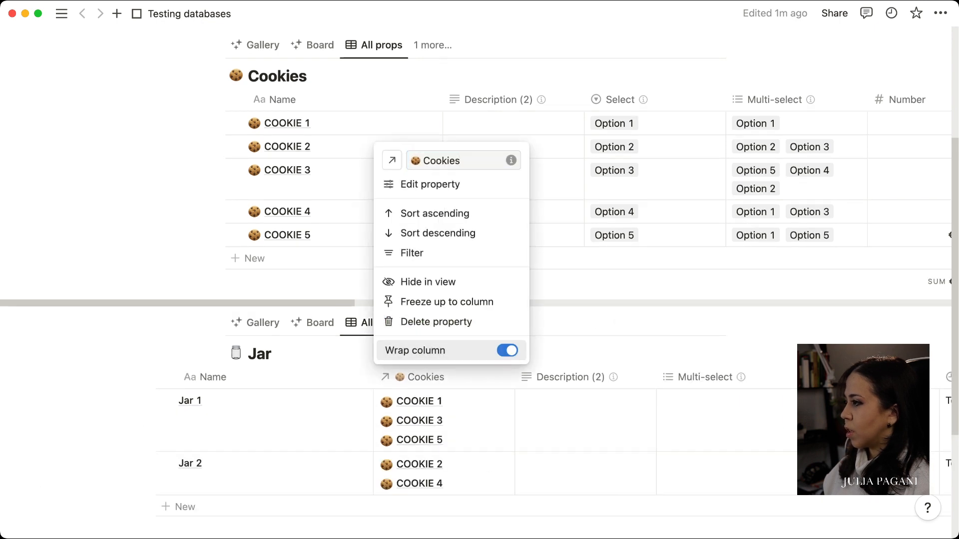
key(Escape)
Move the Jar relation column of the Cookies database directly after the Name column
scroll(518, 487, down, 5)
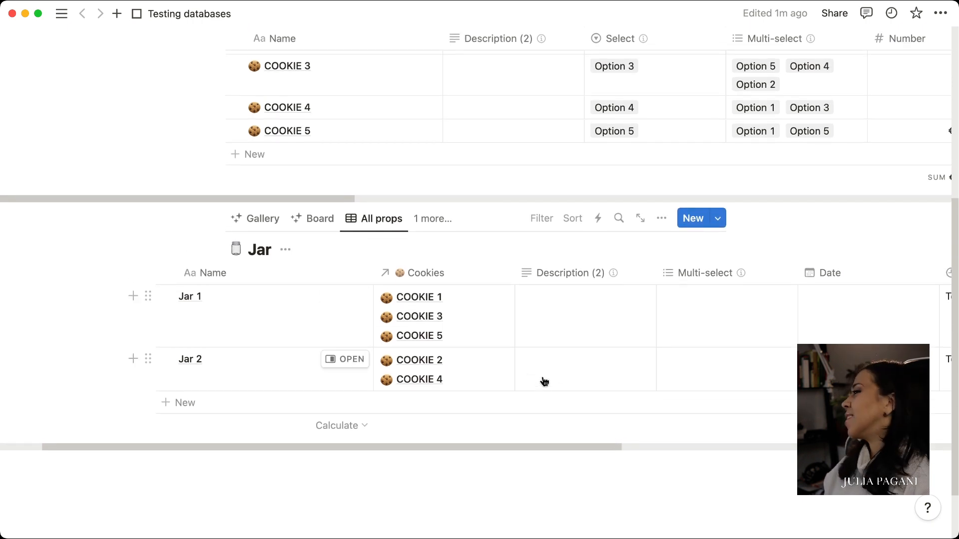
scroll(641, 348, right, 10)
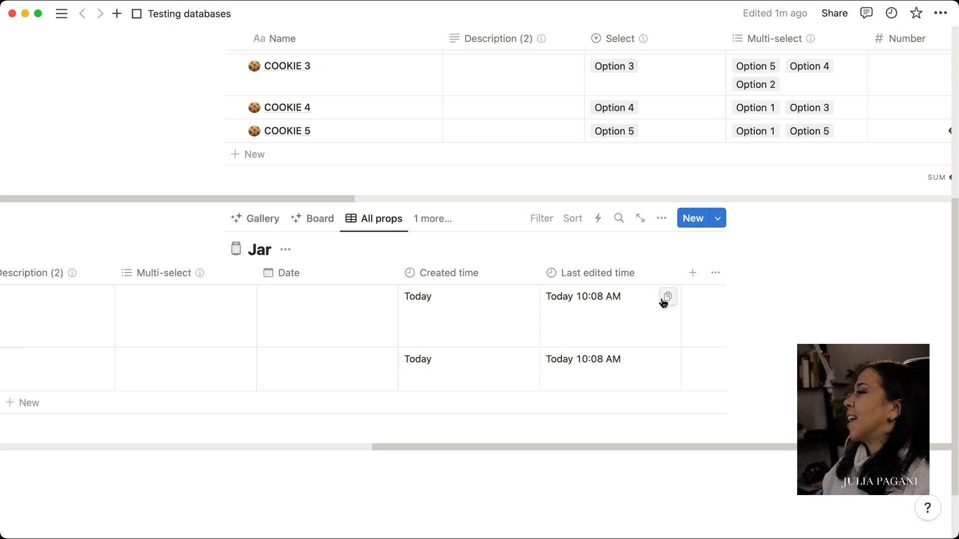
scroll(663, 302, left, 10)
scroll(606, 157, up, 5)
scroll(571, 149, right, 20)
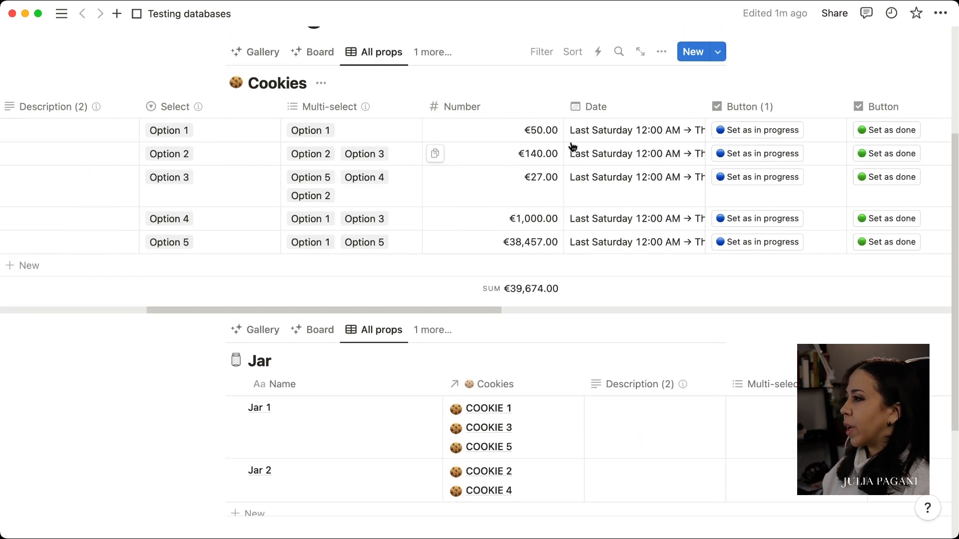
drag(606, 105, 124, 114)
scroll(41, 114, left, 20)
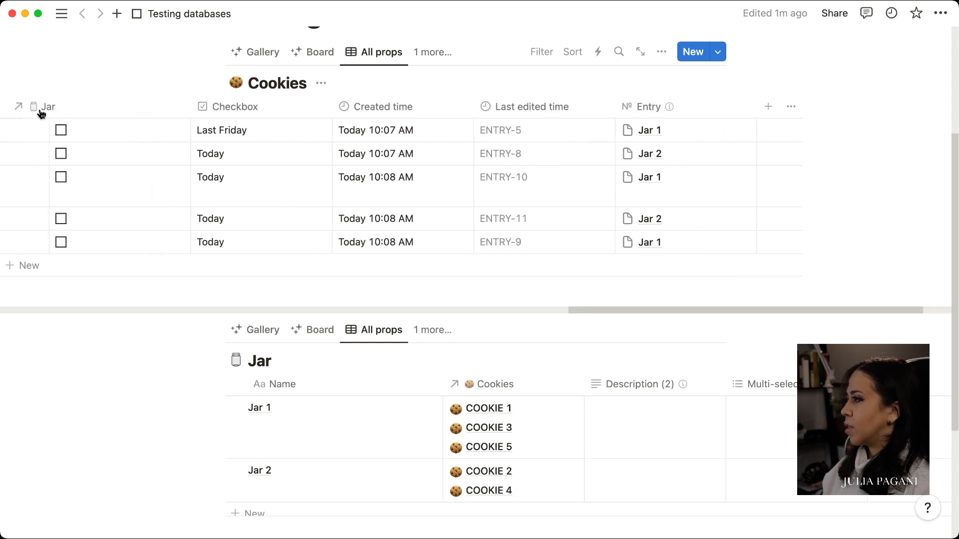
scroll(42, 114, left, 6)
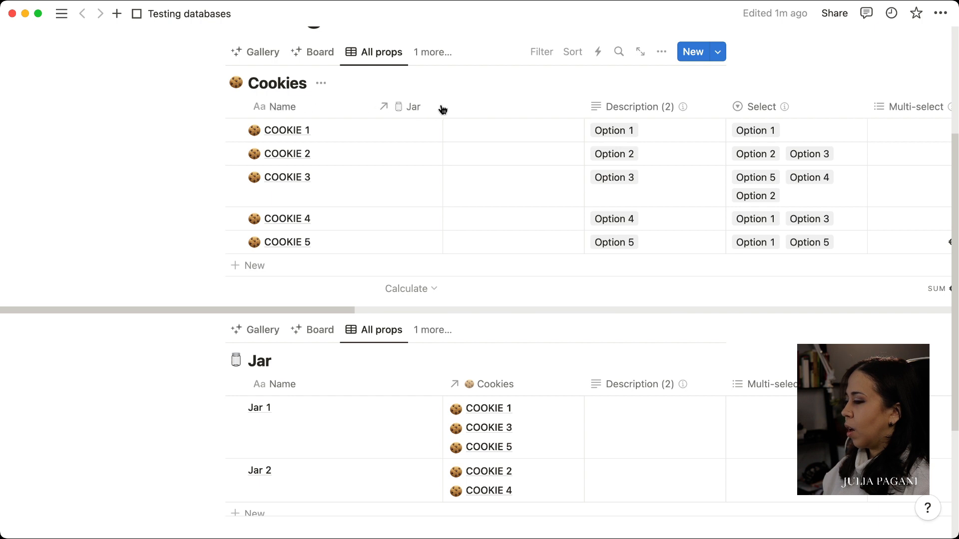
scroll(480, 274, down, 2)
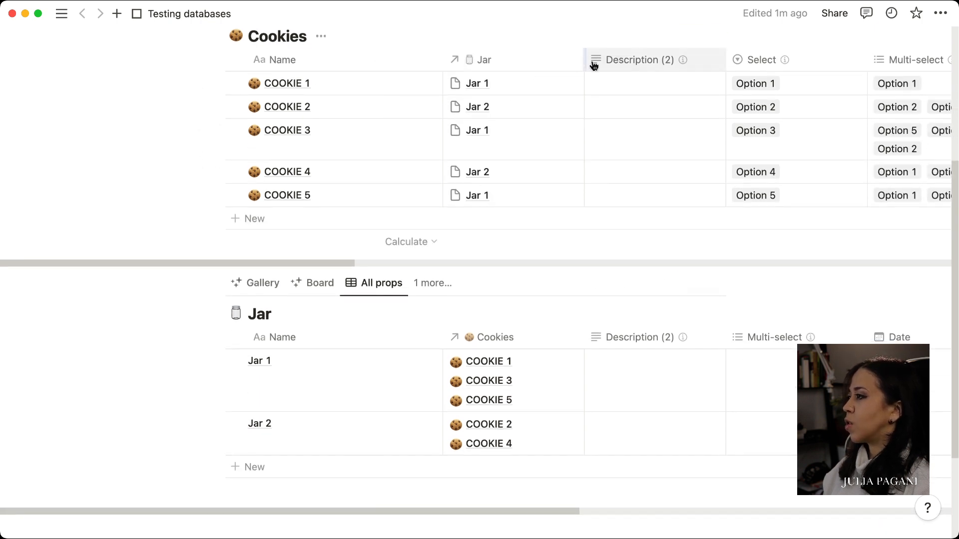
Freeze the Cookies database columns up to Jar and check how the remaining columns scroll
click(499, 65)
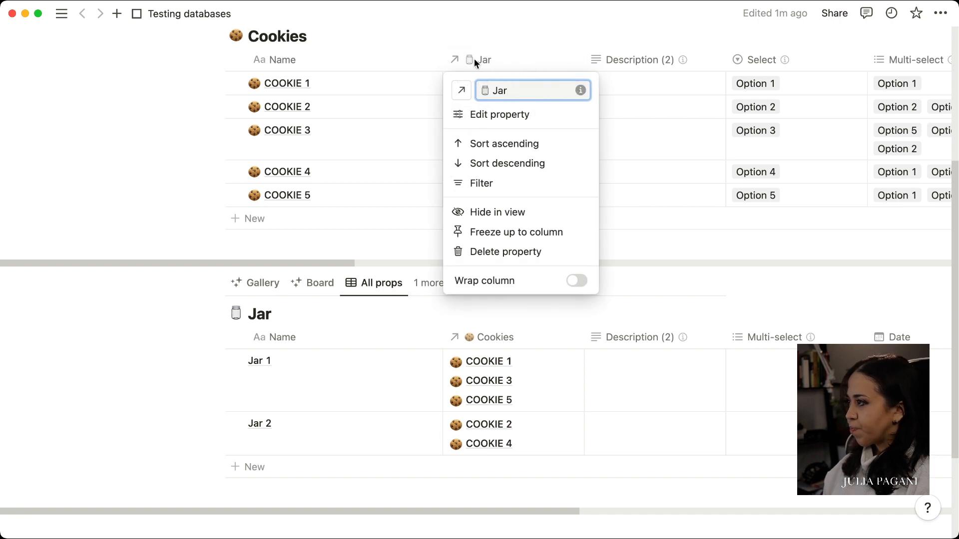
click(515, 237)
drag(339, 261, 546, 265)
drag(546, 265, 48, 247)
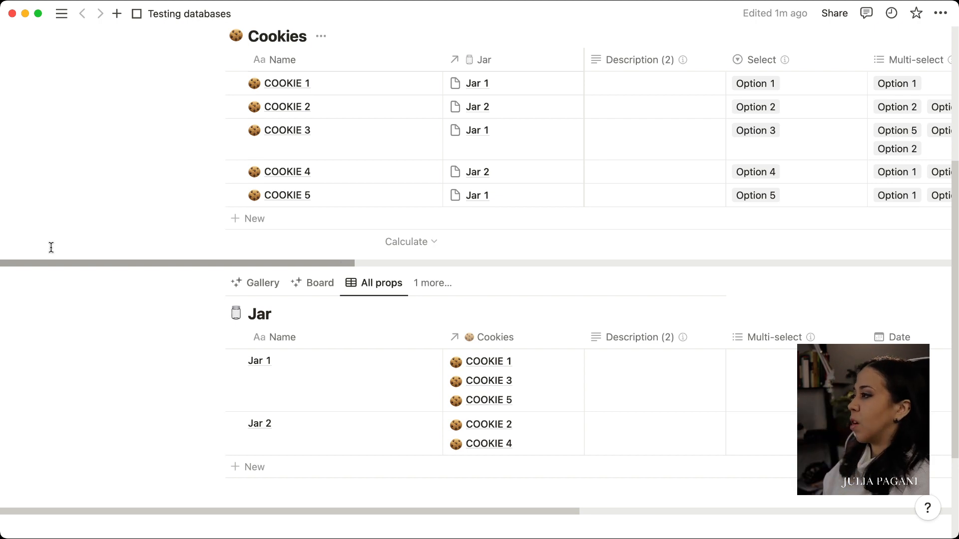
Narrow the Name column of the Jar database and the Jar and Name columns of the Cookies database
scroll(499, 327, down, 1)
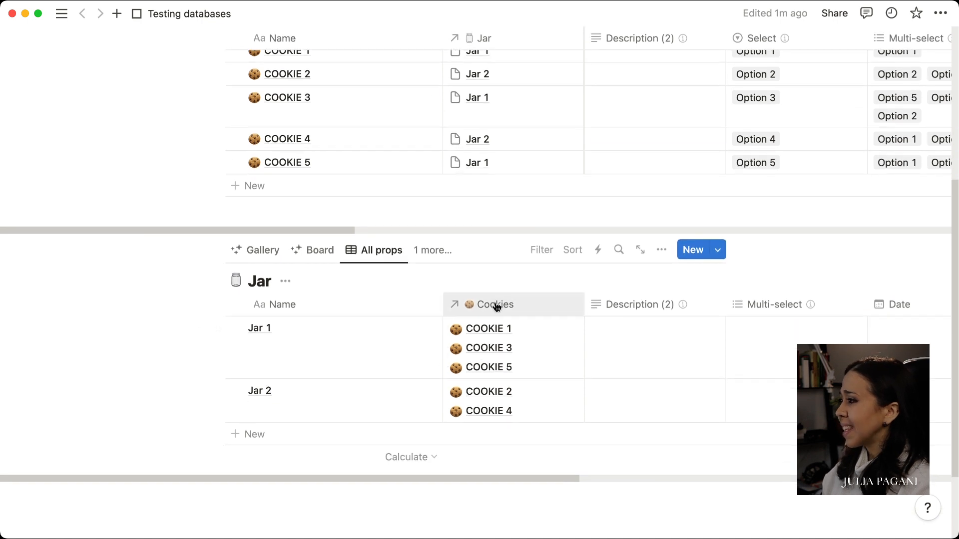
drag(443, 306, 326, 309)
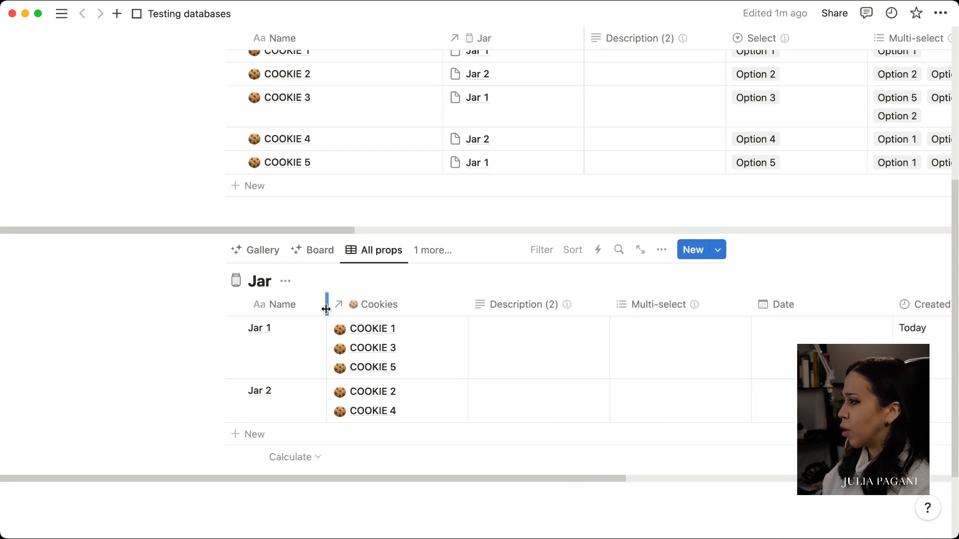
drag(584, 38, 529, 62)
scroll(451, 75, up, 4)
drag(441, 168, 342, 168)
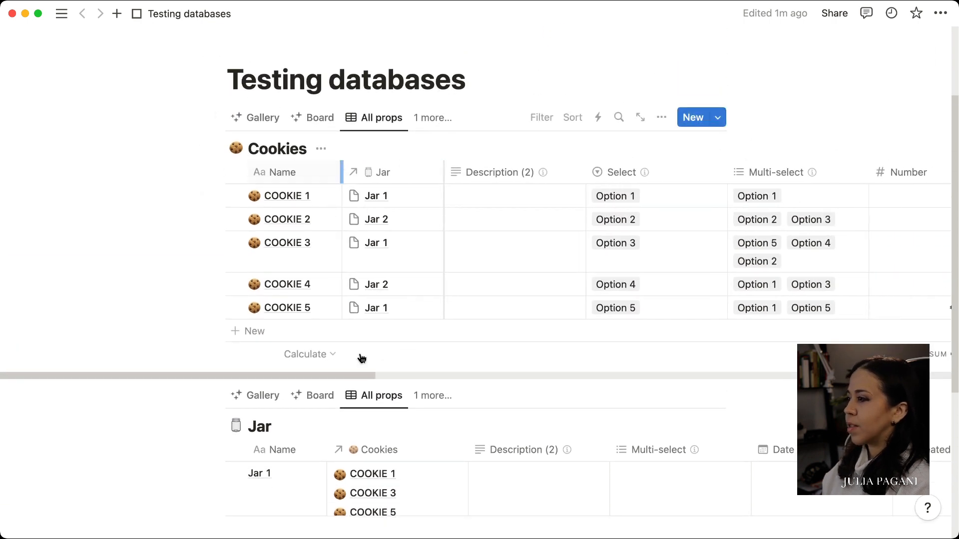
Narrow the Cookies column of the Jar database and freeze its columns up to Cookies
scroll(462, 385, down, 5)
drag(466, 197, 427, 203)
click(388, 200)
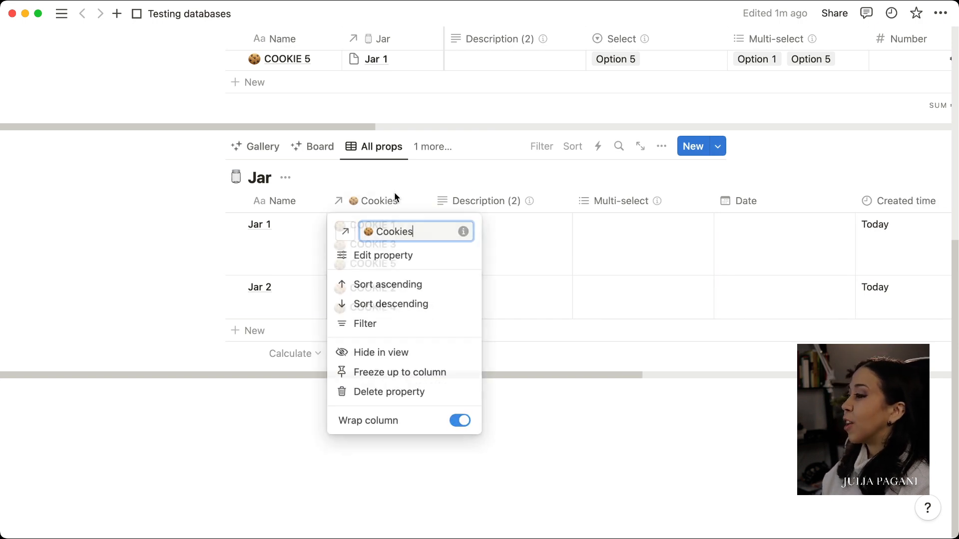
click(398, 382)
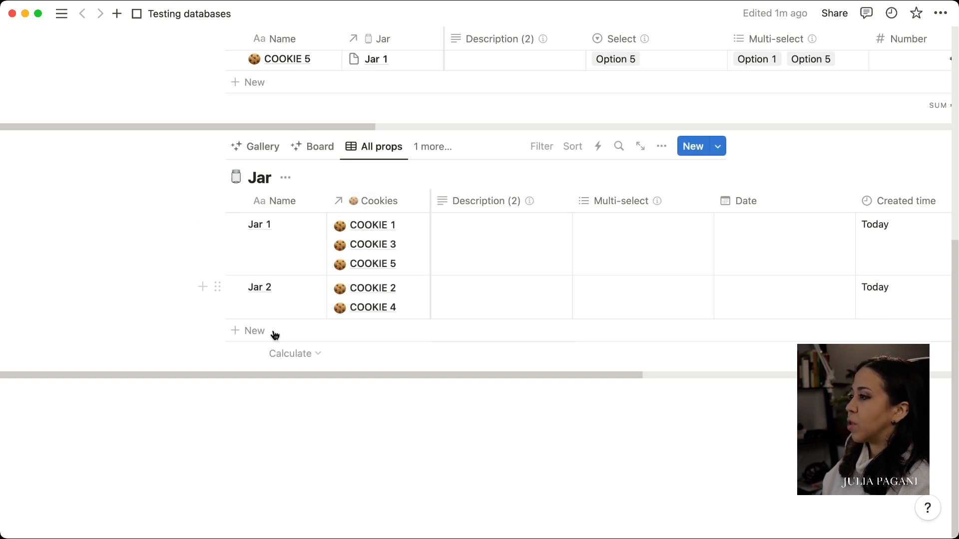
scroll(329, 220, down, 1)
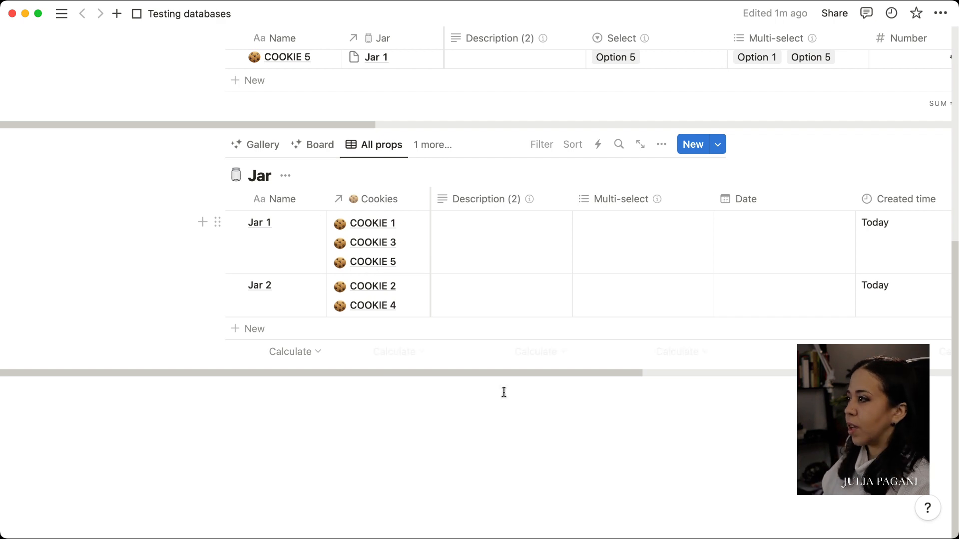
Add a Rollup property to the Jar database and move it directly after the Cookies column
drag(510, 373, 820, 205)
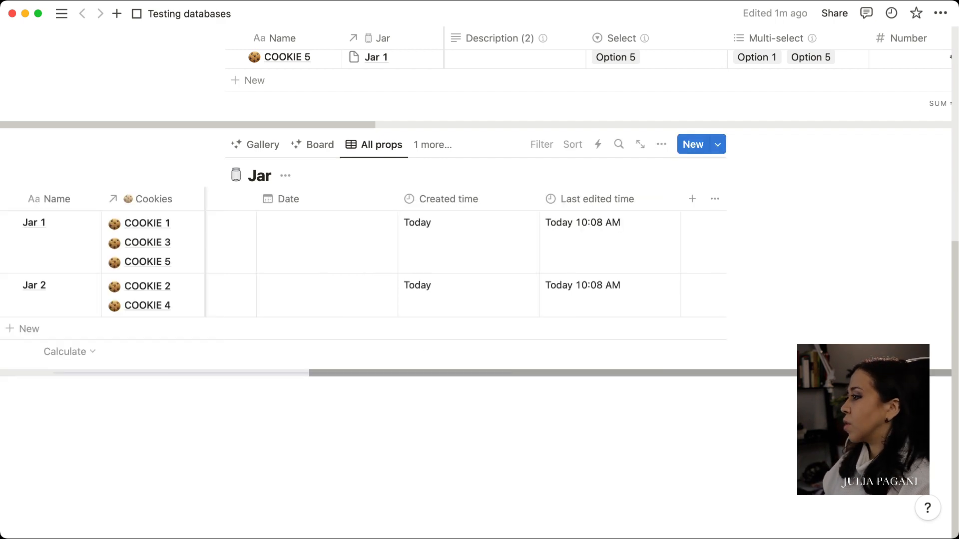
click(693, 199)
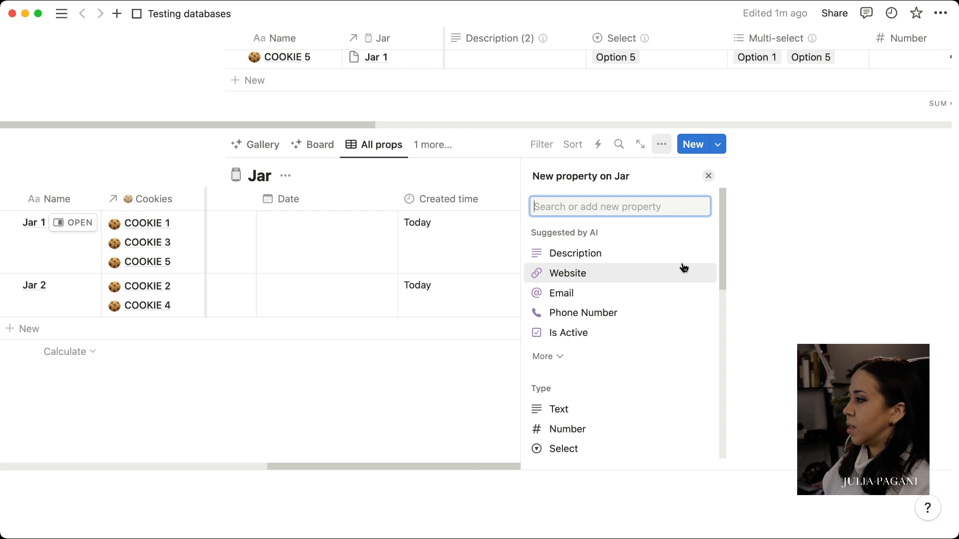
text(roll)
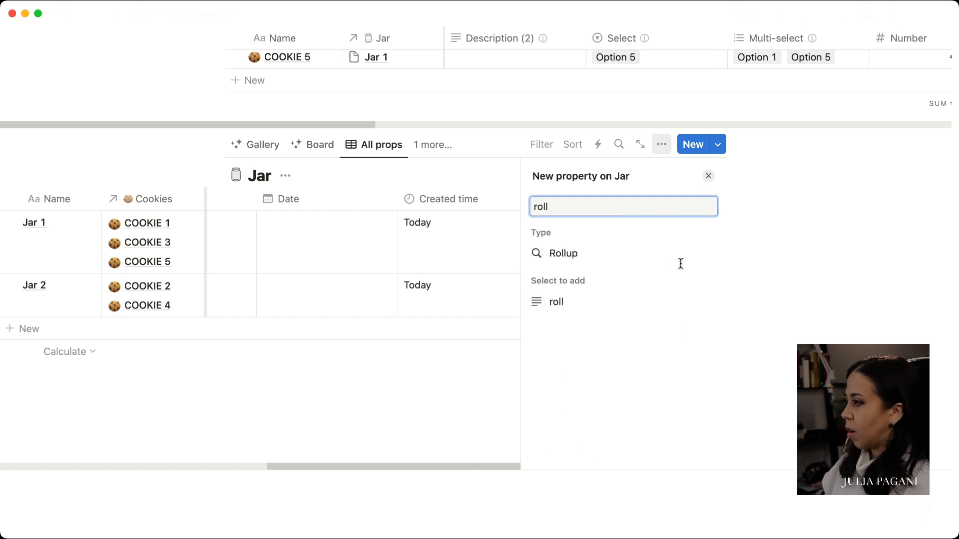
click(628, 259)
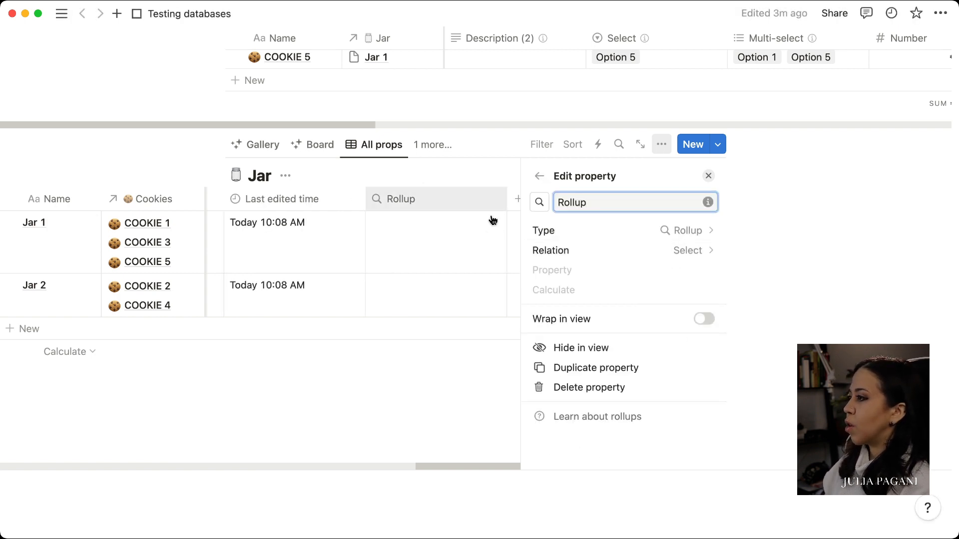
mouse_move(464, 203)
mouse_down()
mouse_move(17, 195)
mouse_move(486, 199)
mouse_move(454, 197)
mouse_up()
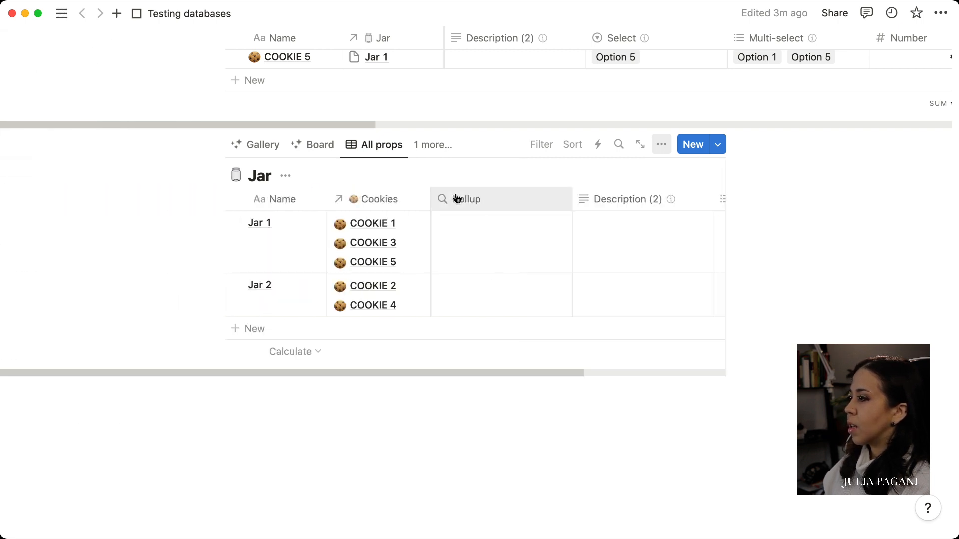
Rename the Rollup property of the Jar database to Rollup.cookie and turn on column wrapping for it
click(566, 201)
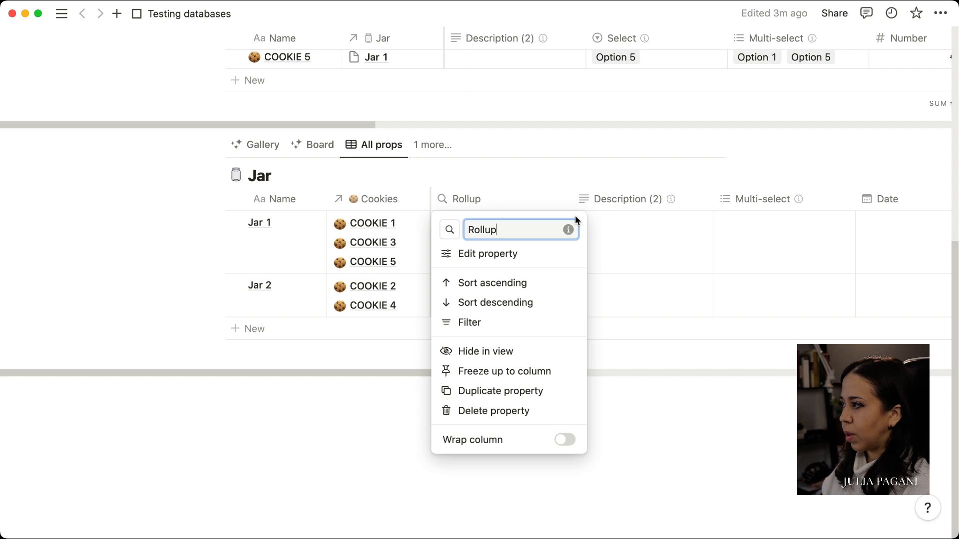
text(.cookie)
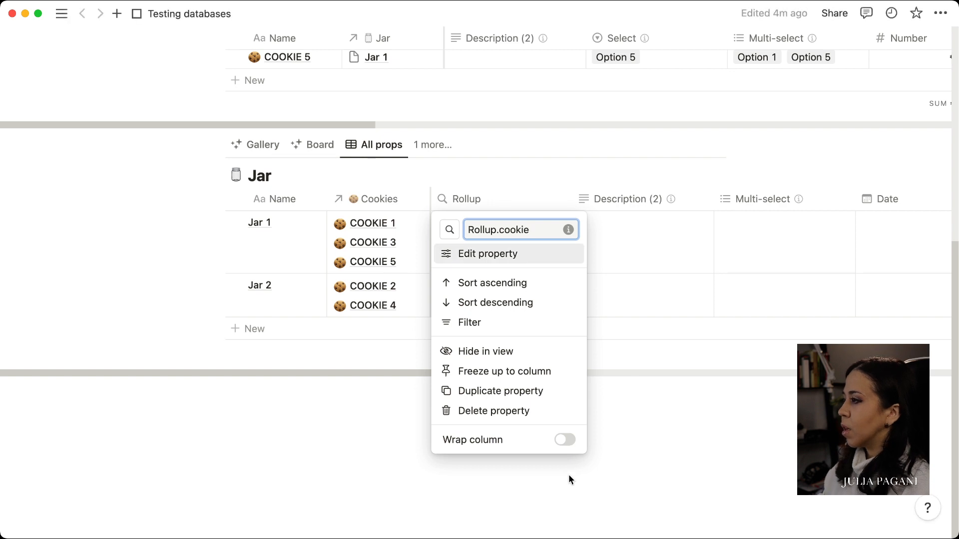
click(565, 440)
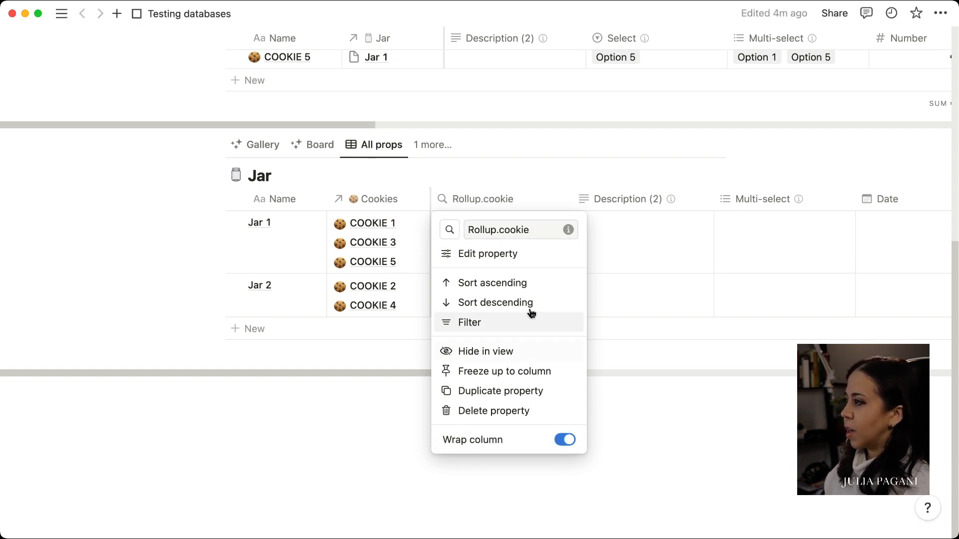
Configure the Rollup.cookie property to use the Cookies relation and show its Number property
click(510, 253)
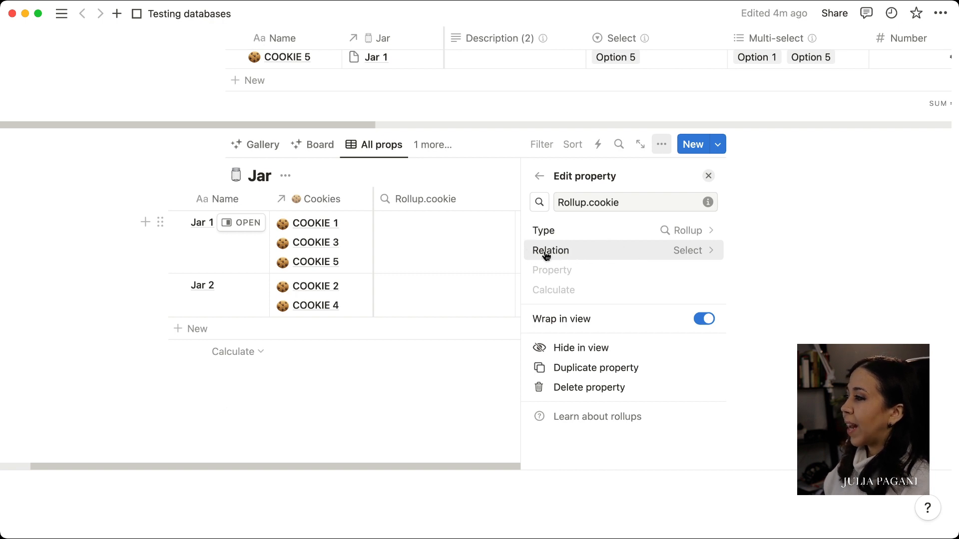
click(580, 251)
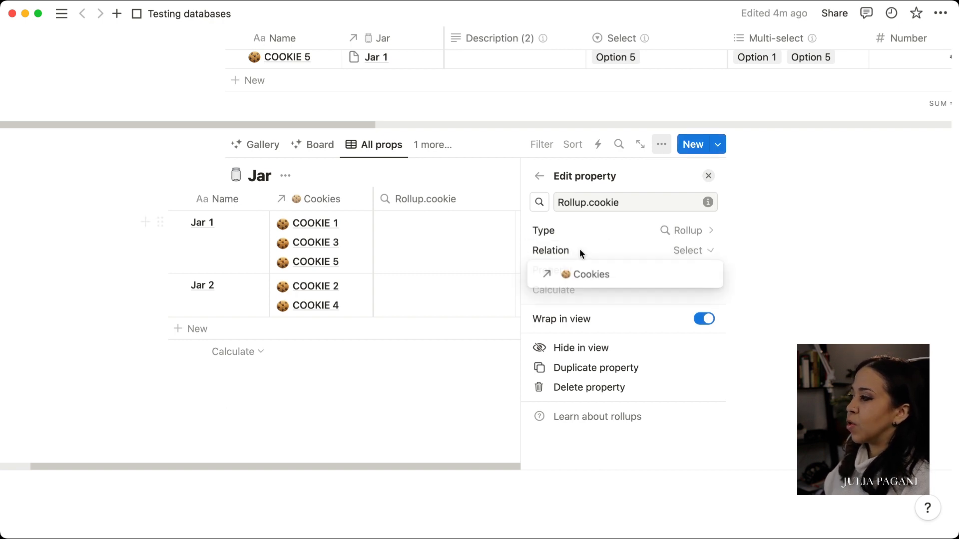
click(591, 275)
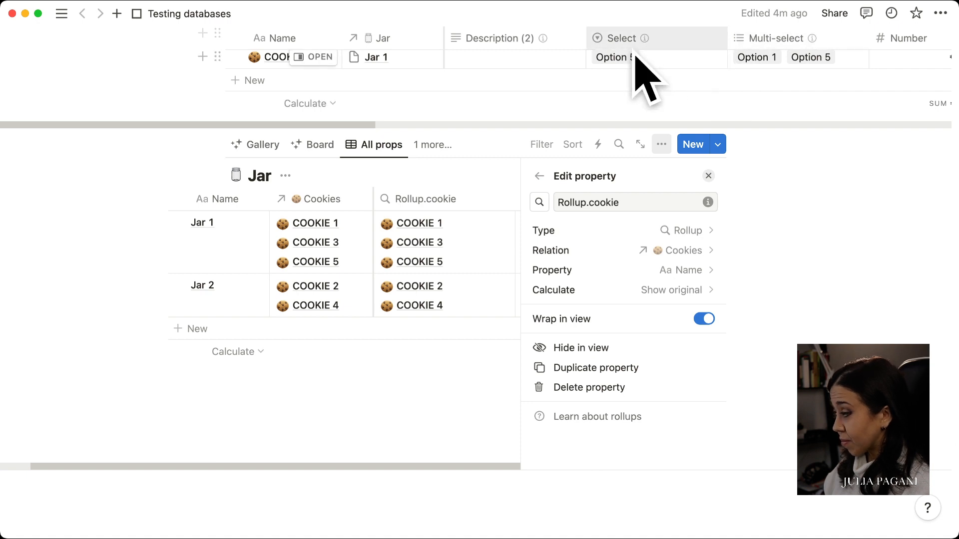
click(682, 272)
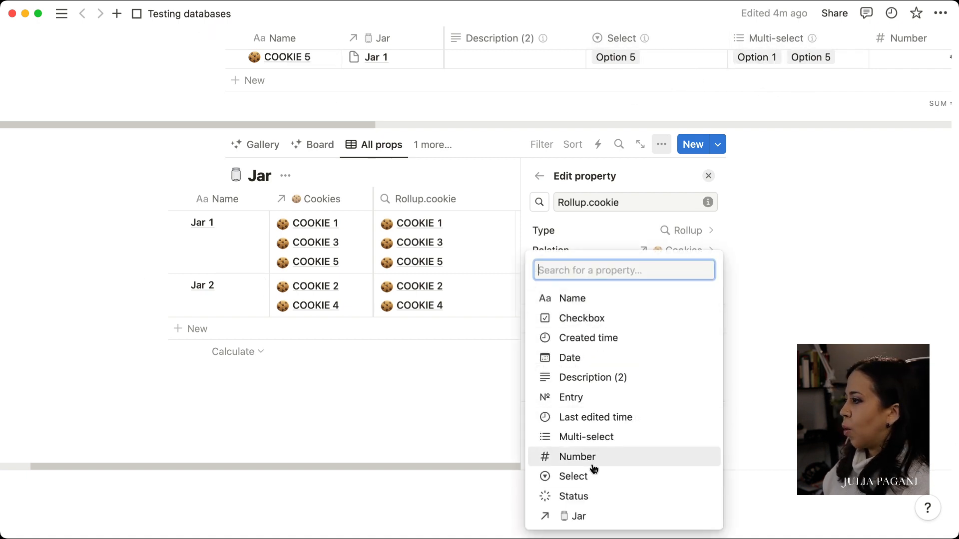
key(Return)
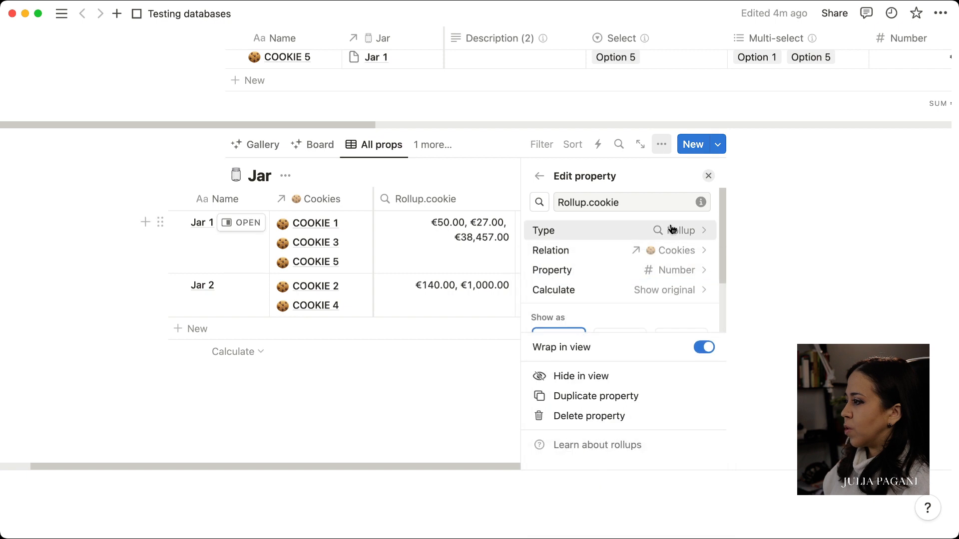
click(668, 298)
click(571, 262)
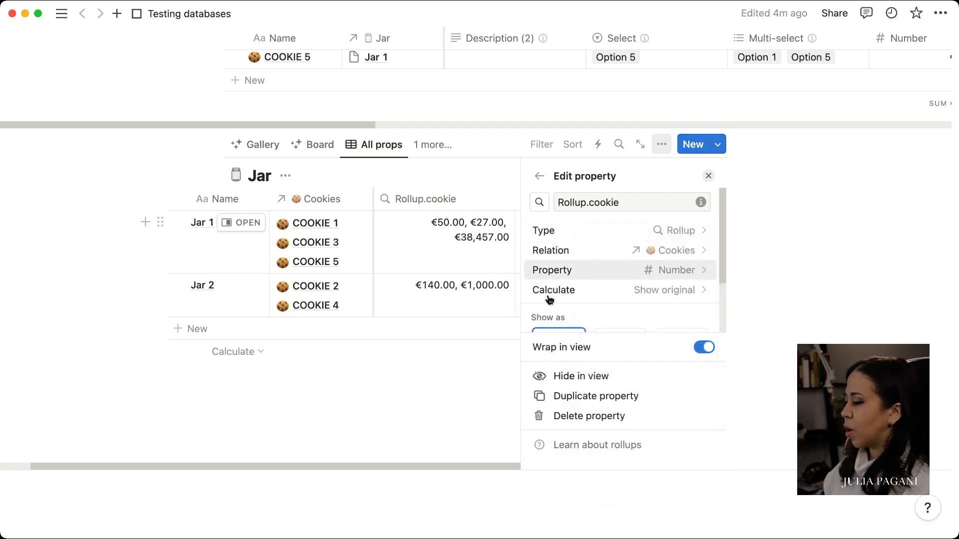
scroll(646, 290, down, 1)
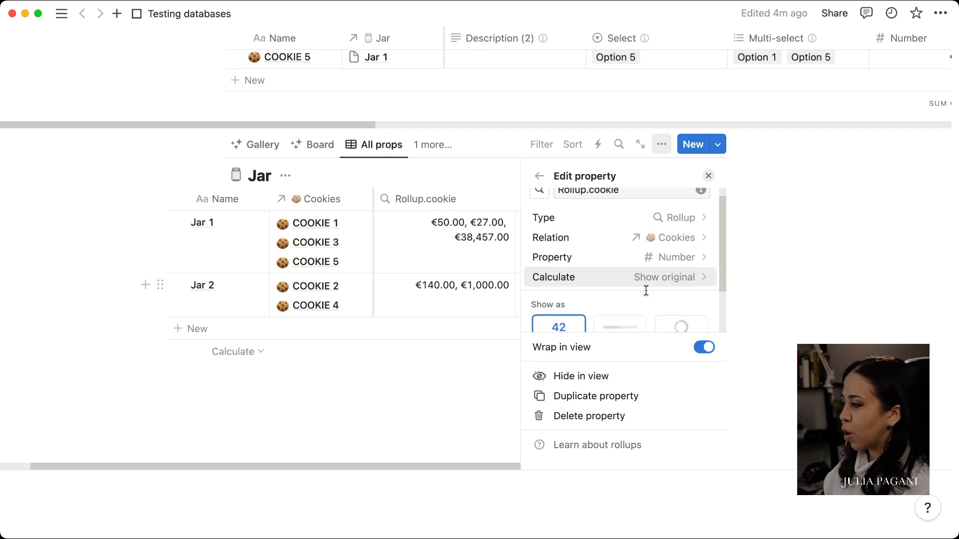
scroll(646, 290, down, 2)
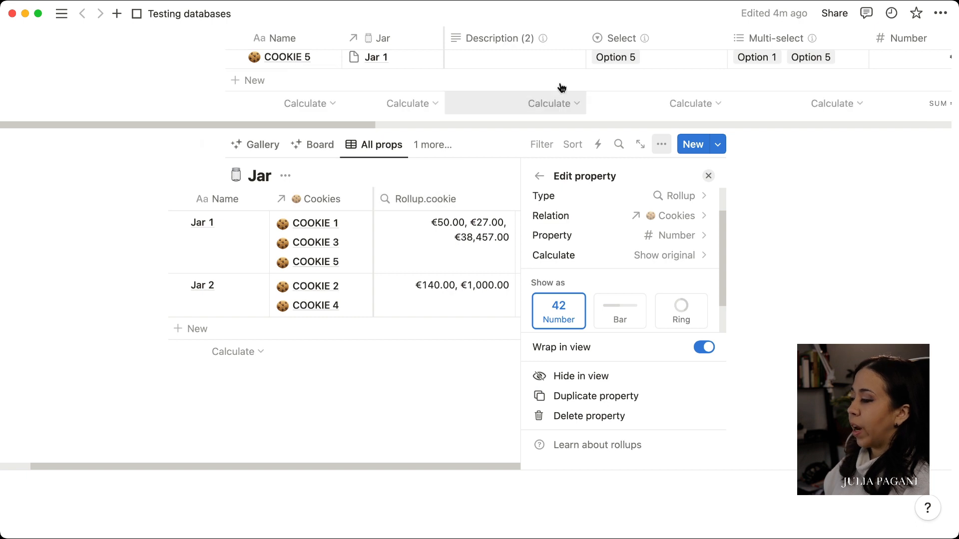
Close the rollup settings and move the Number column of the Cookies database directly after the Jar column
click(709, 175)
scroll(760, 169, up, 10)
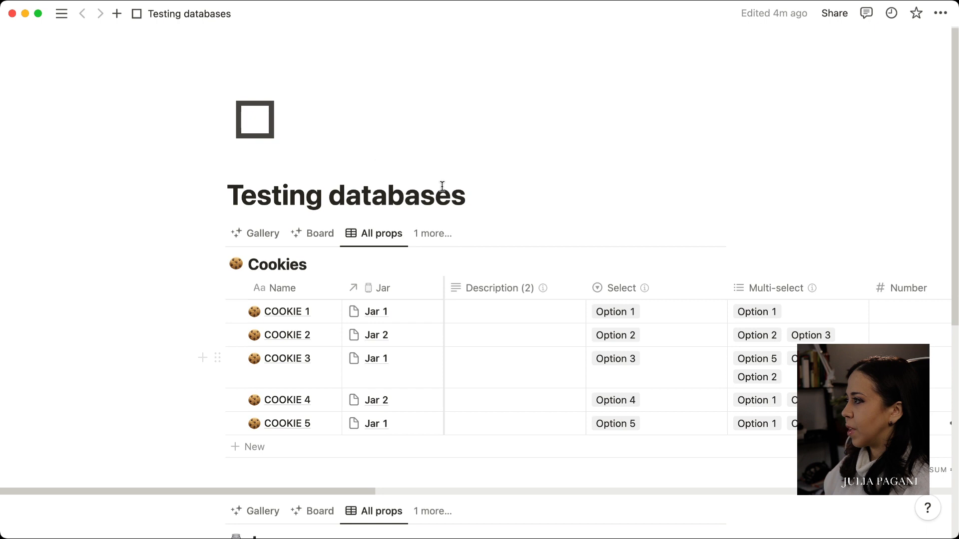
scroll(569, 359, down, 3)
scroll(635, 335, right, 10)
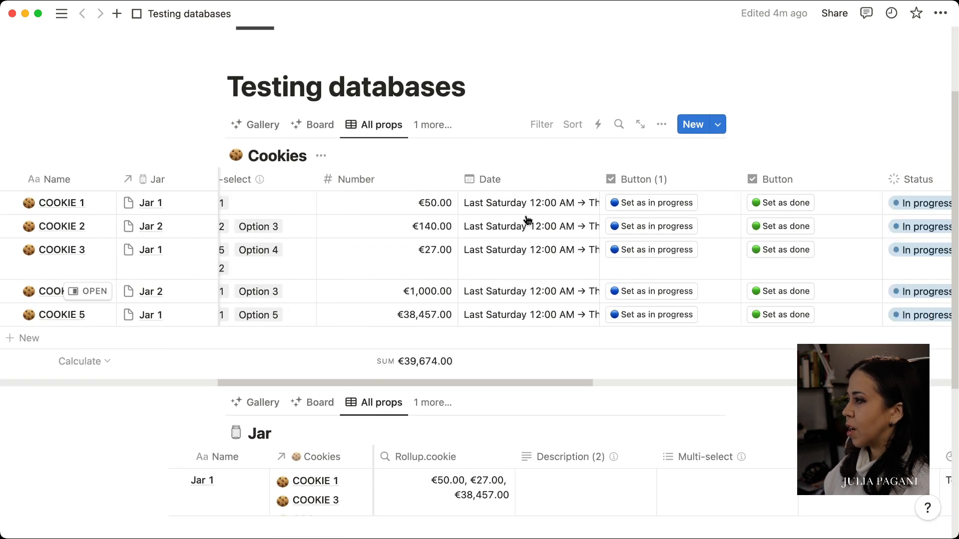
scroll(549, 210, left, 10)
drag(738, 179, 323, 175)
Set the calculation of the Rollup.cookie property in the Jar database to Sum
scroll(619, 247, down, 3)
scroll(617, 248, down, 2)
scroll(617, 248, up, 3)
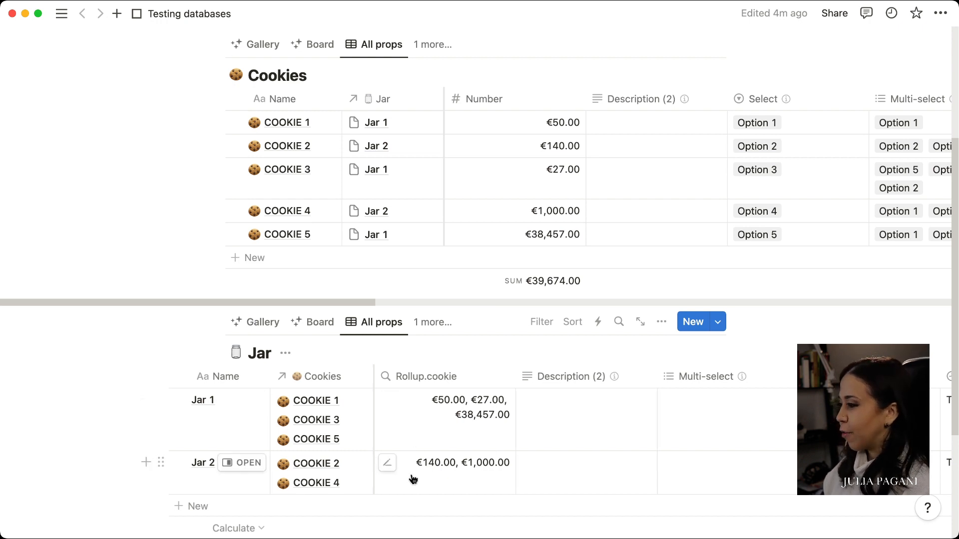
scroll(411, 479, down, 3)
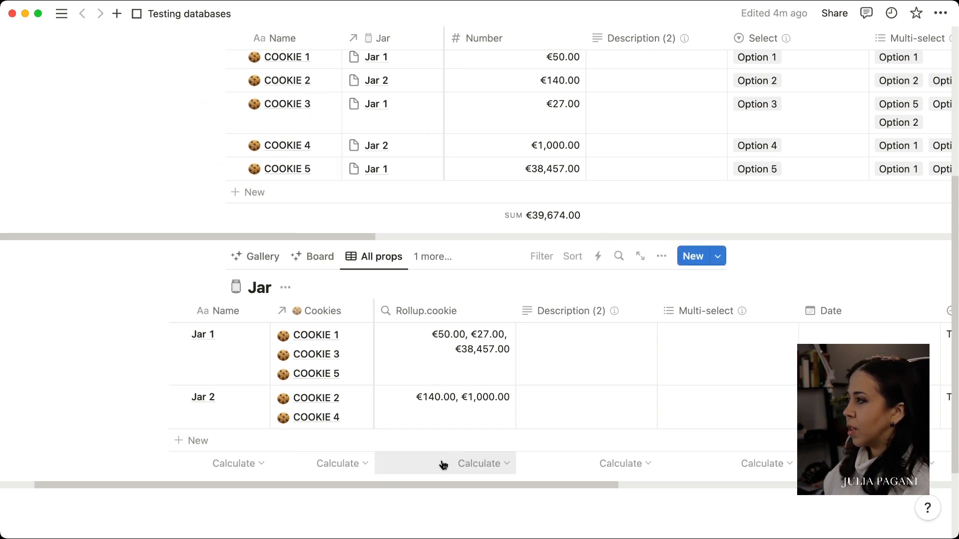
click(439, 463)
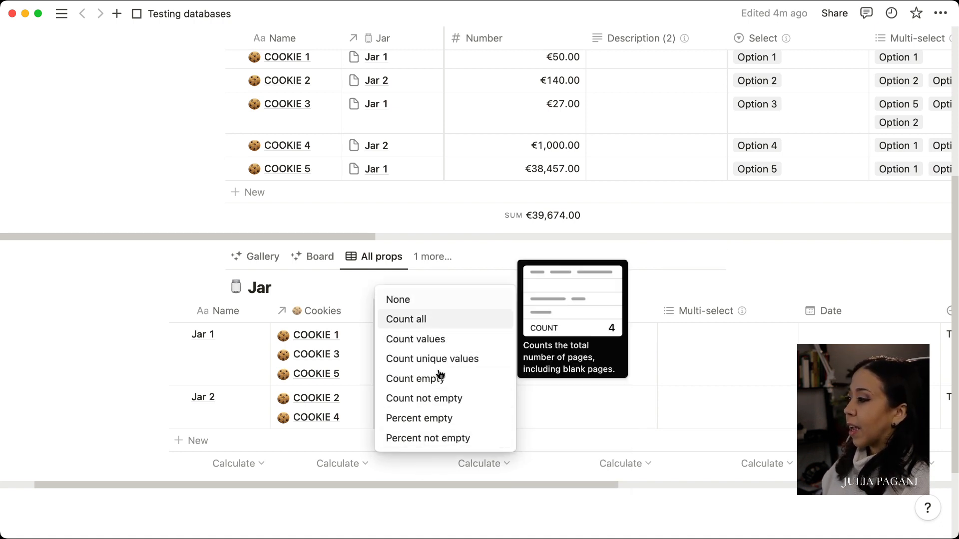
click(561, 388)
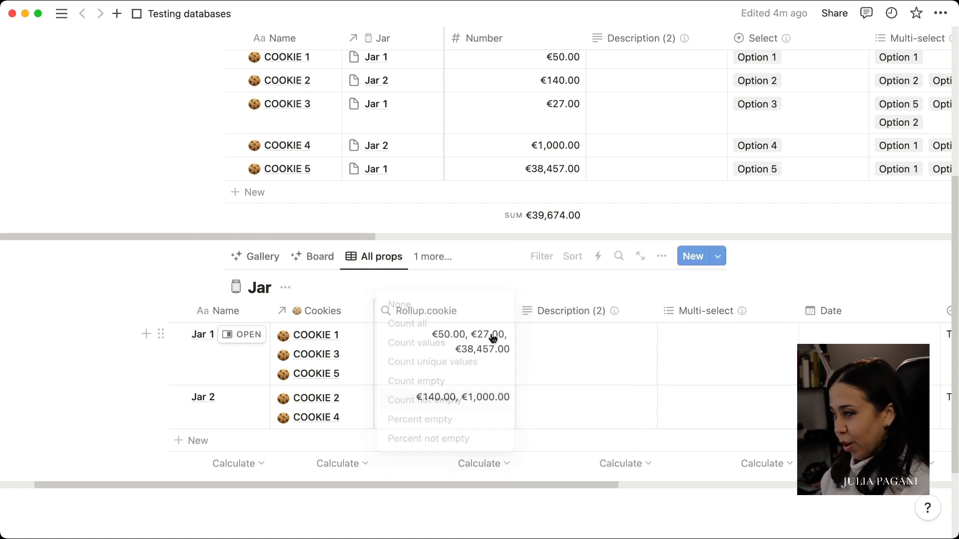
click(460, 355)
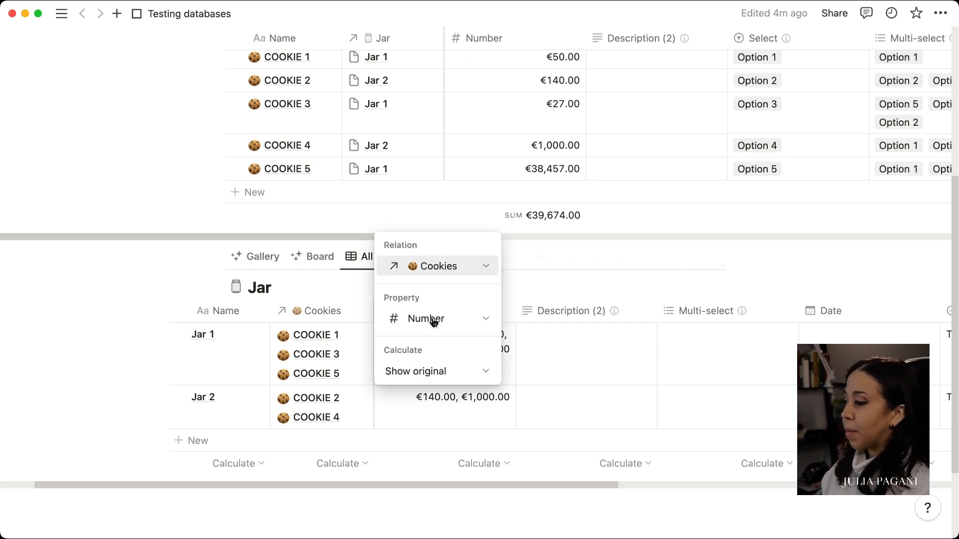
click(448, 372)
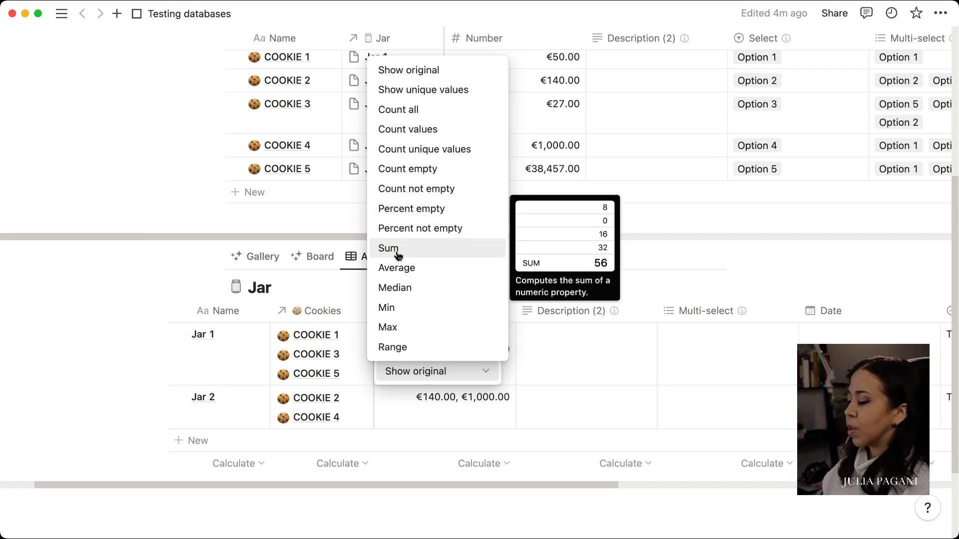
click(398, 250)
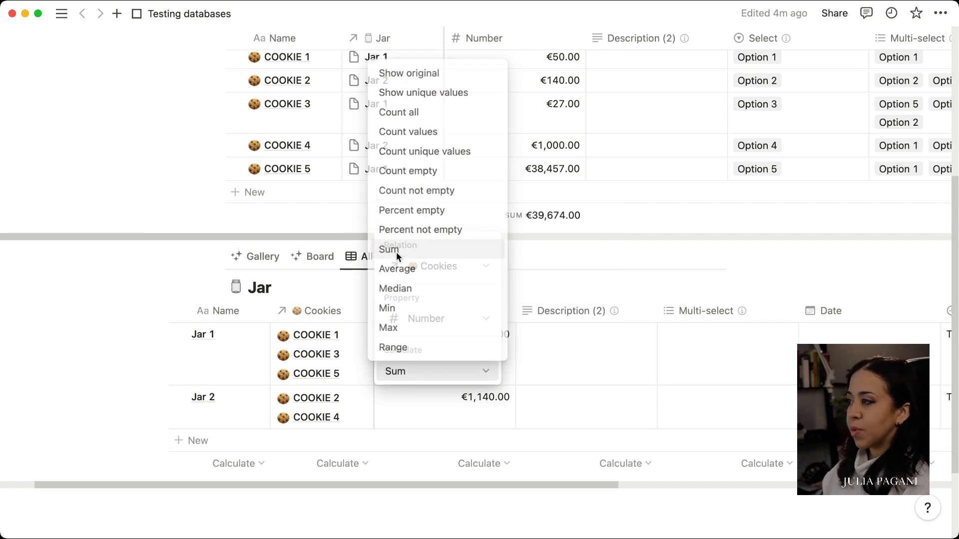
click(600, 272)
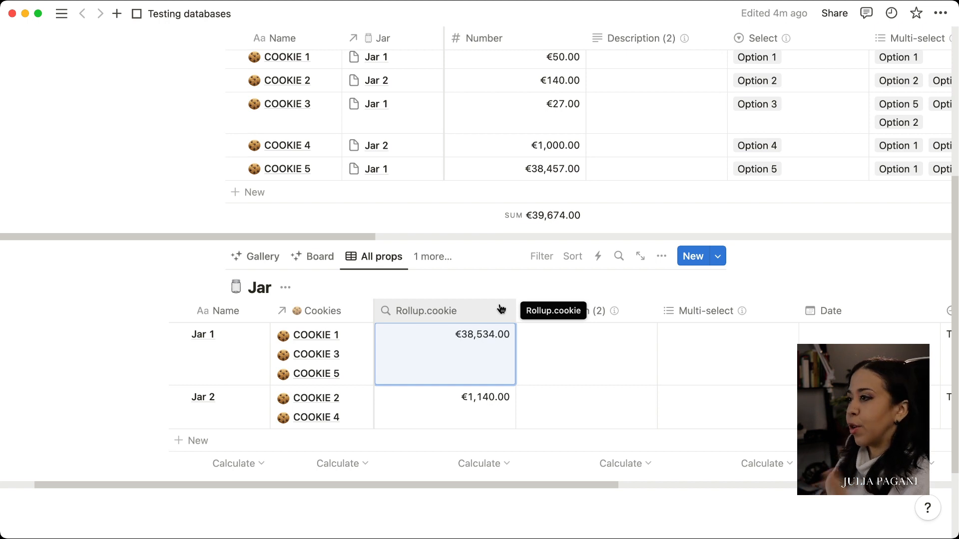
Compare the Number values in the Cookies database with the Rollup.cookie sums of each jar
scroll(500, 309, up, 5)
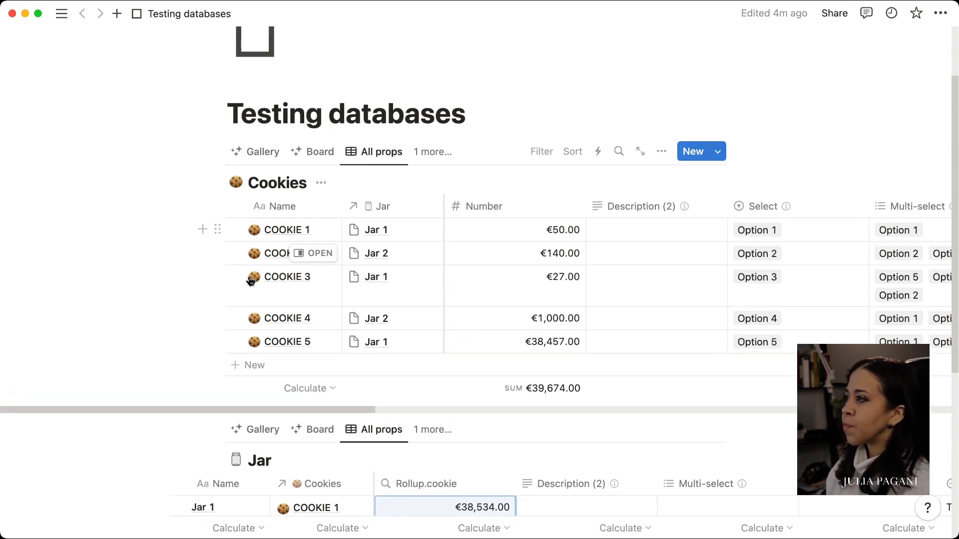
scroll(272, 286, down, 7)
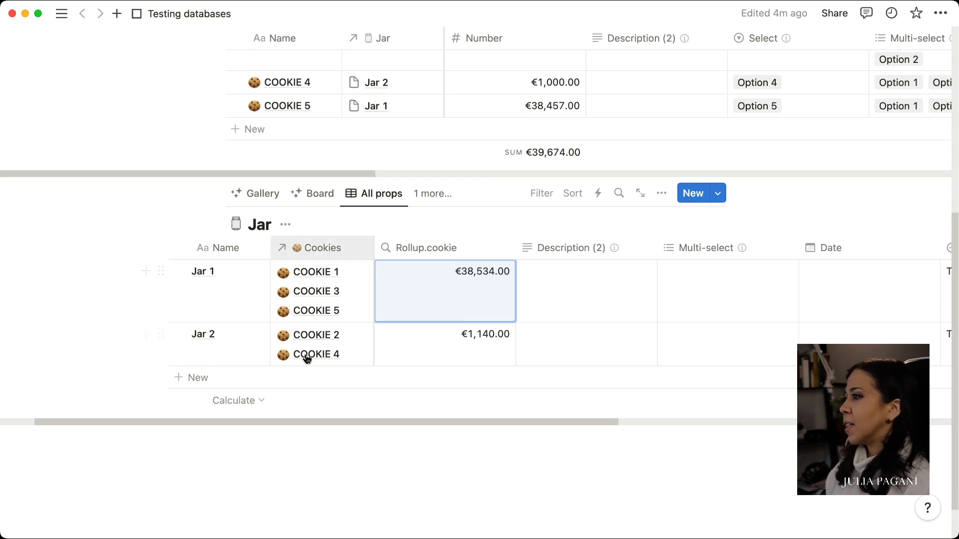
scroll(243, 259, down, 1)
scroll(243, 259, down, 1)
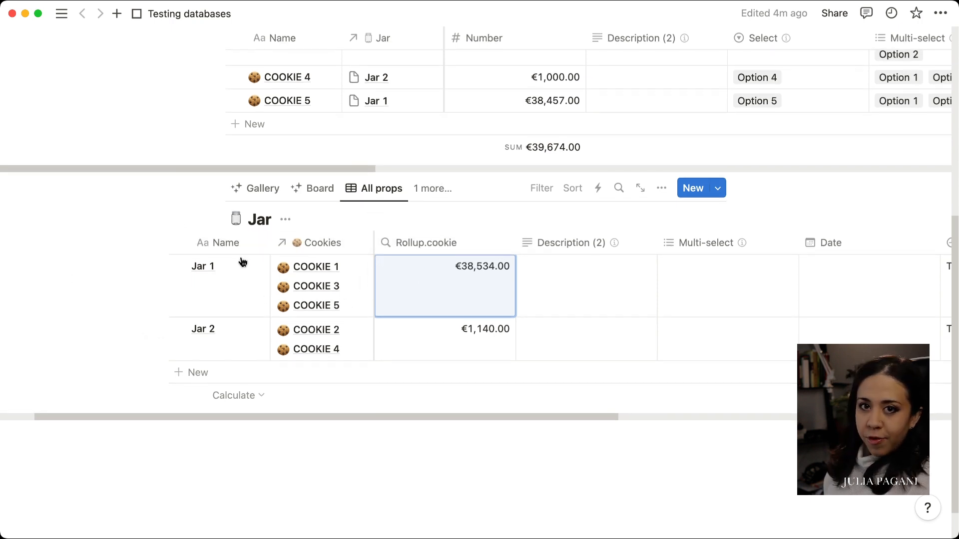
scroll(321, 208, down, 1)
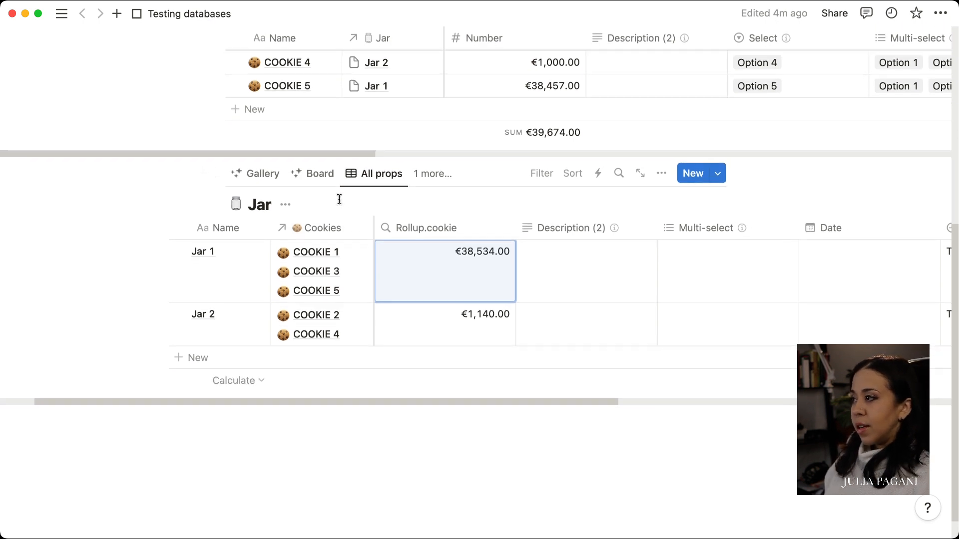
scroll(246, 135, up, 1)
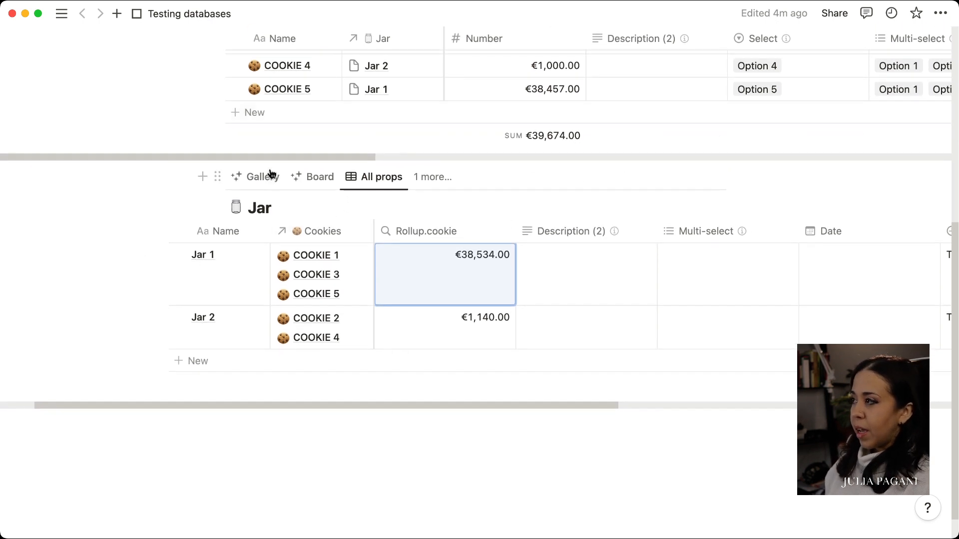
scroll(339, 108, up, 1)
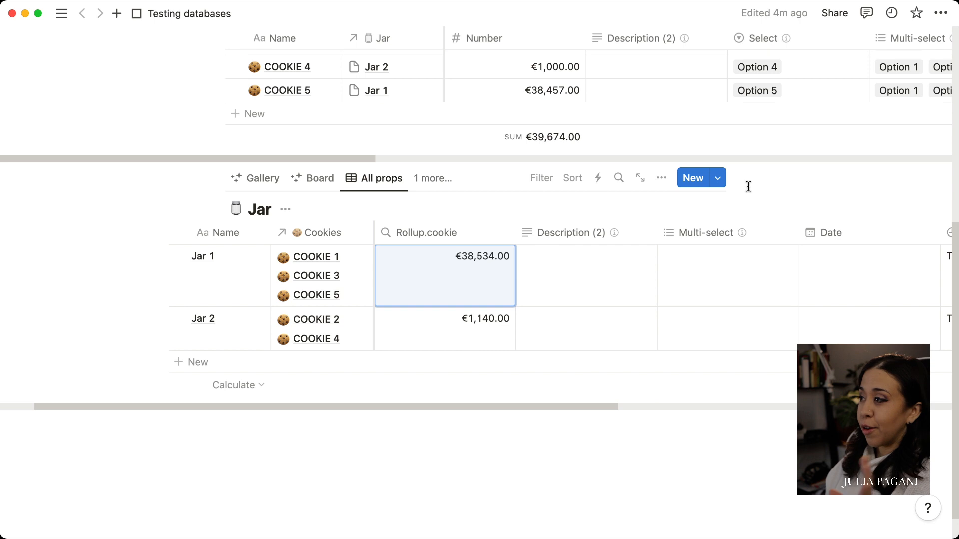
click(544, 186)
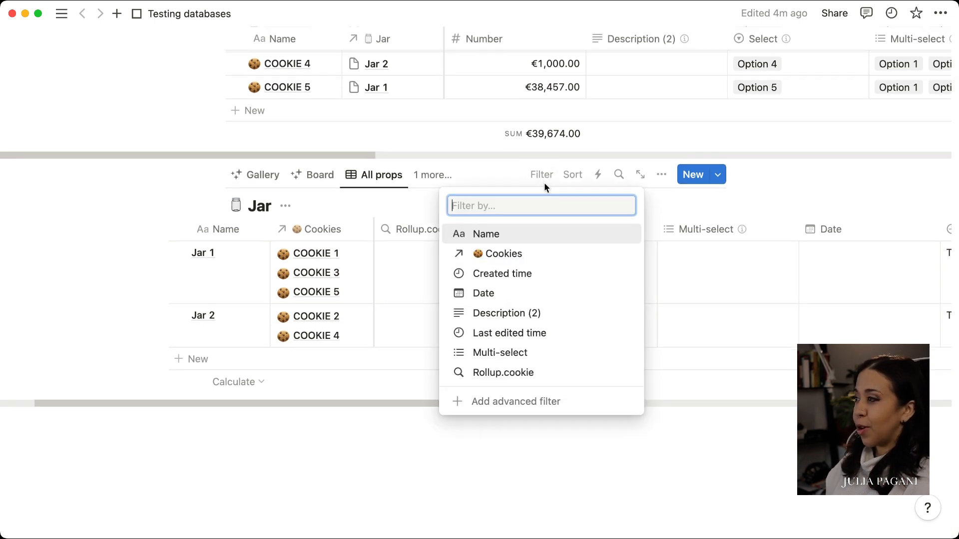
click(868, 240)
click(845, 282)
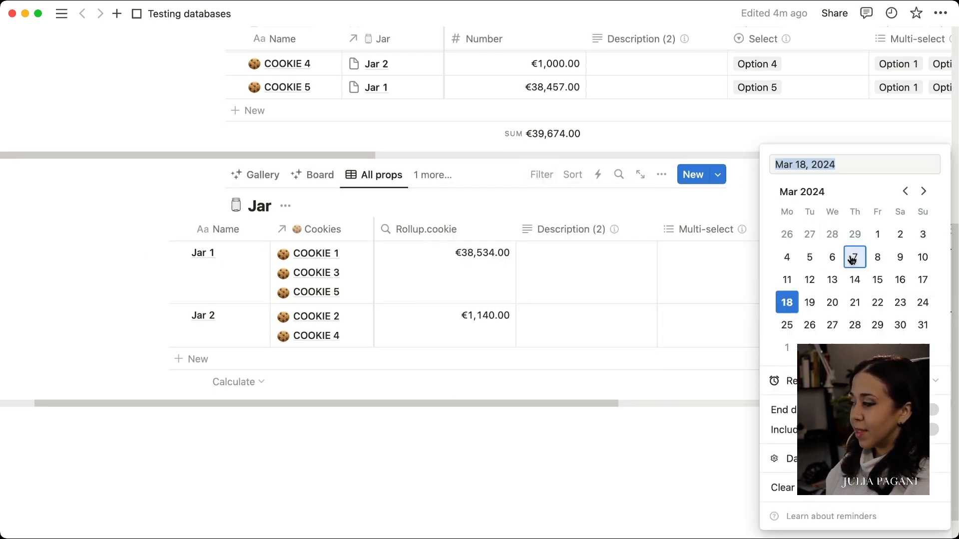
key(Escape)
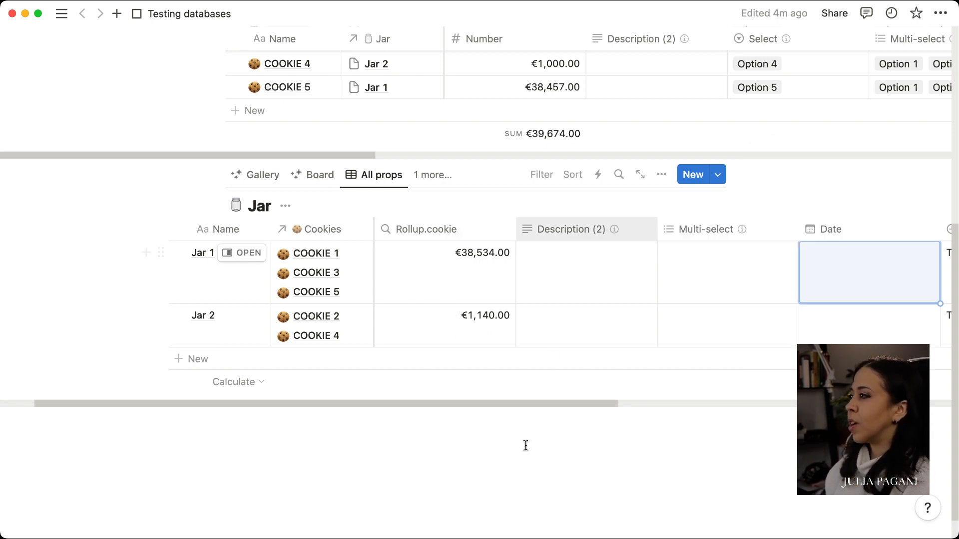
Narrow the Name column of the Jar database slightly
drag(520, 403, 394, 402)
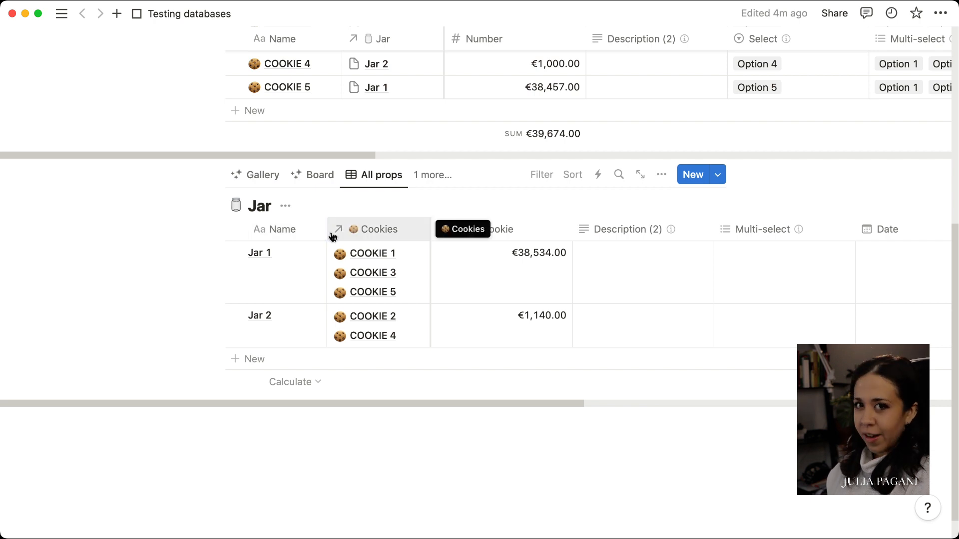
drag(326, 229, 318, 229)
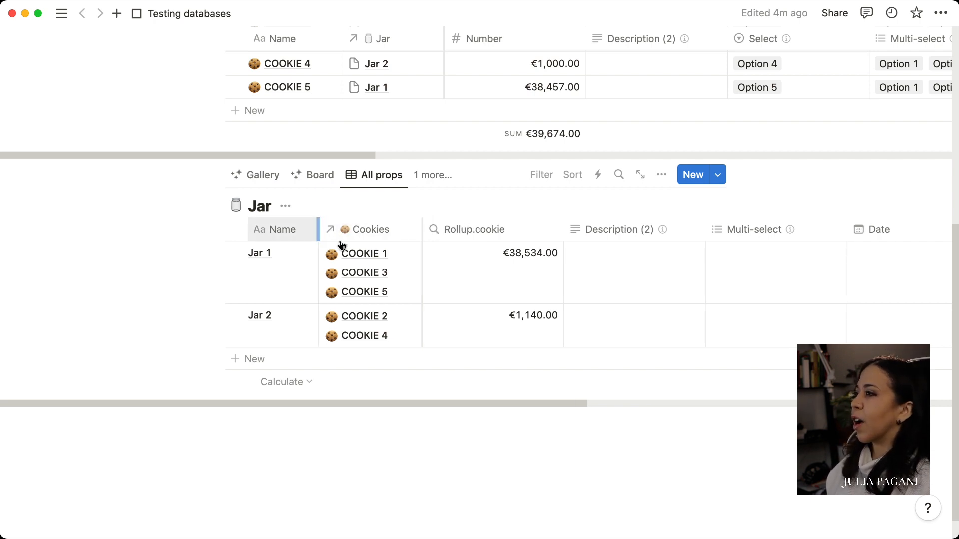
scroll(622, 402, right, 1)
scroll(625, 403, left, 1)
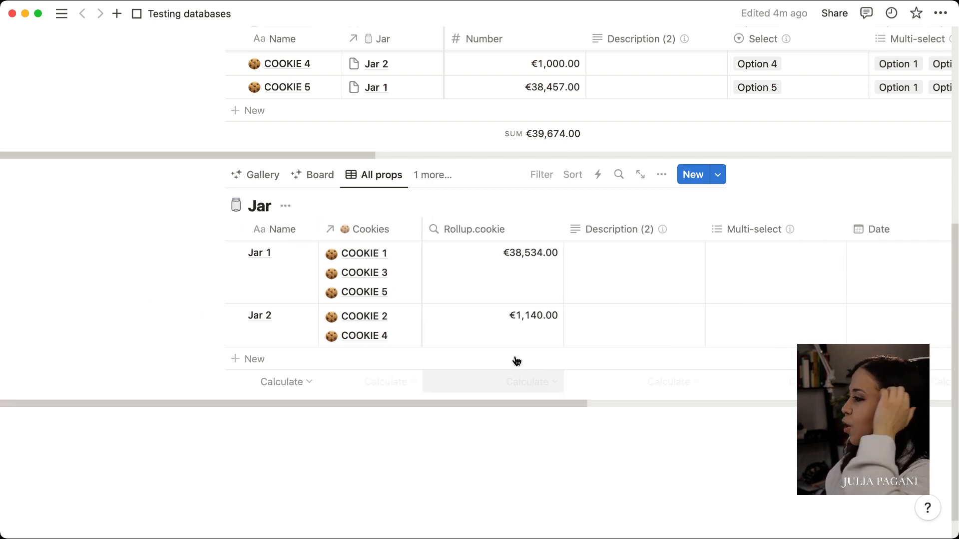
click(522, 384)
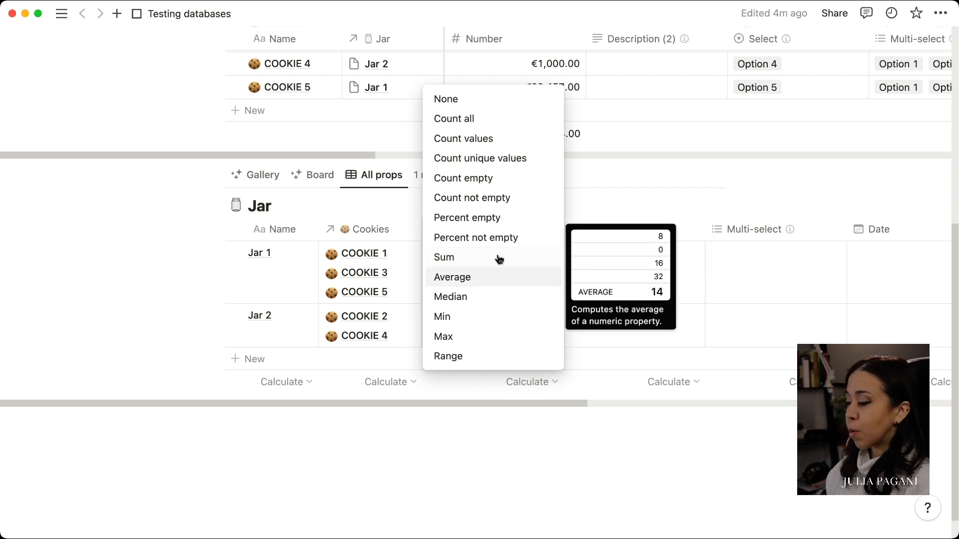
click(602, 329)
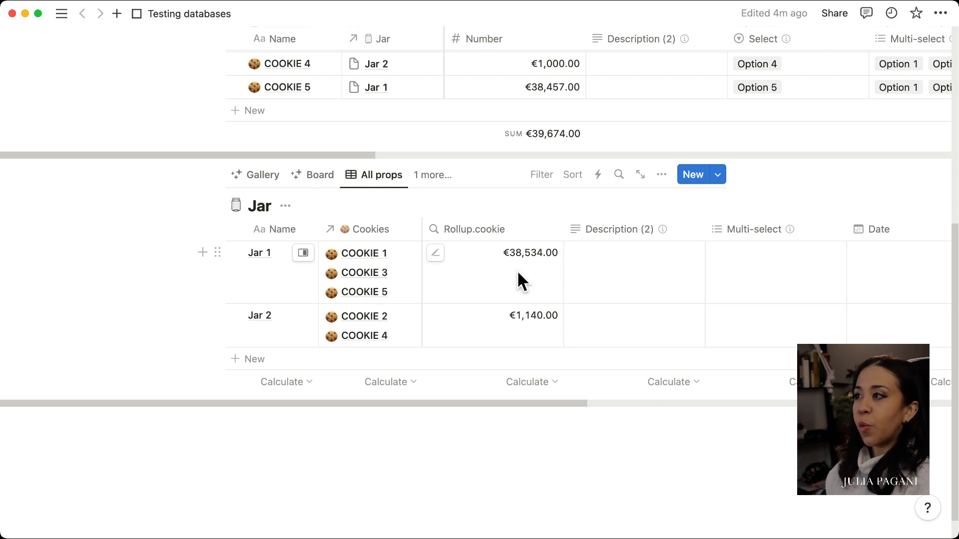
click(511, 257)
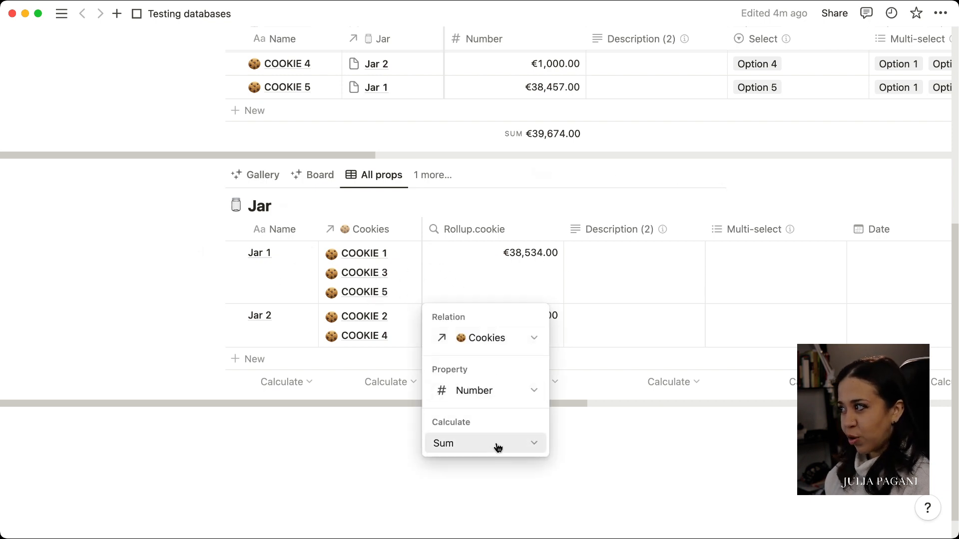
click(629, 342)
Add a footer calculation to the Rollup.cookie column of Jar, alternating between Average and Sum and ending on Sum
click(536, 382)
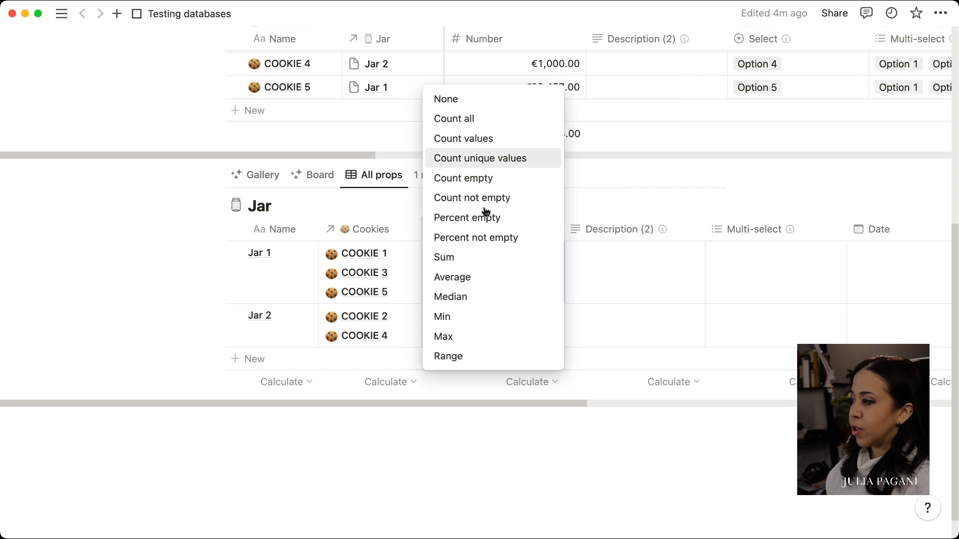
click(466, 277)
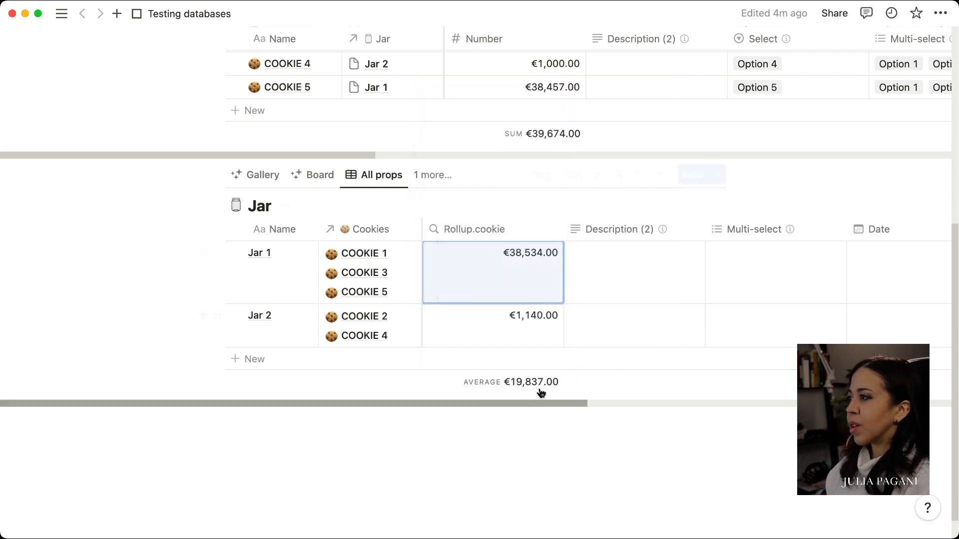
click(559, 383)
click(479, 262)
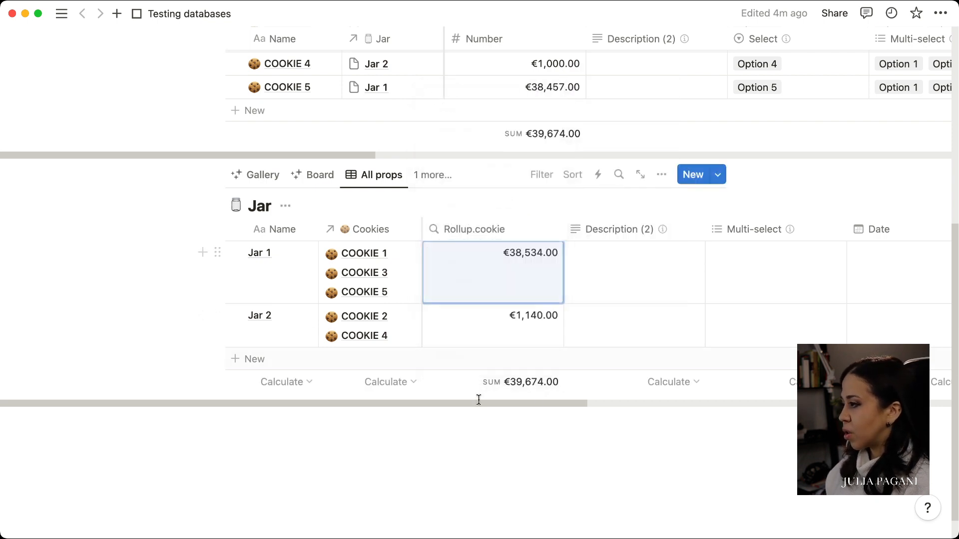
click(529, 382)
click(478, 278)
click(478, 382)
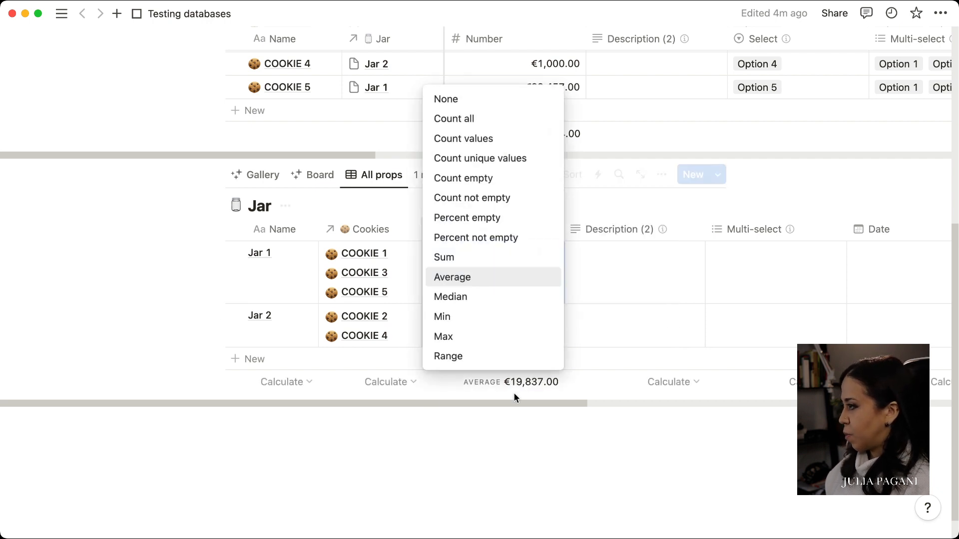
click(500, 257)
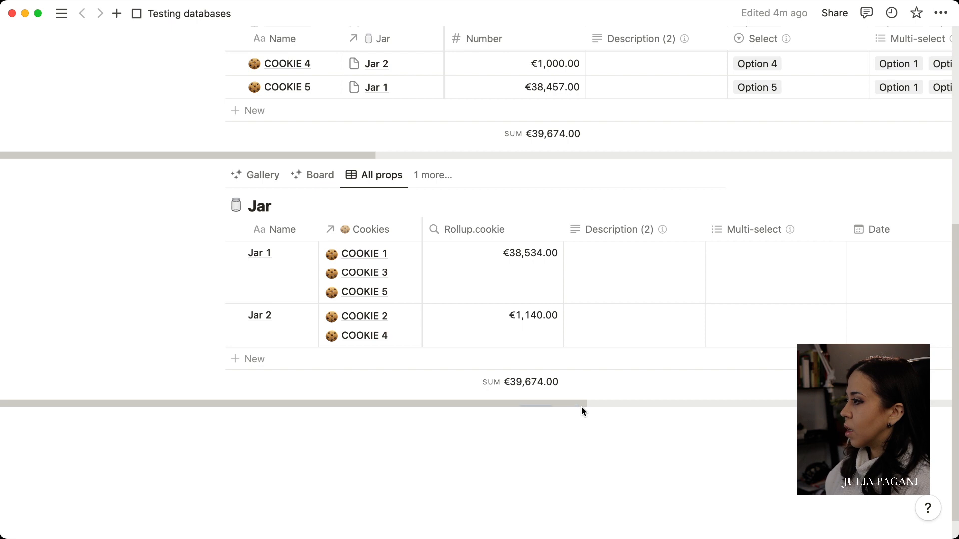
Add a Rollup property named Rollup.cookies.select to the Jar database
scroll(587, 402, right, 2)
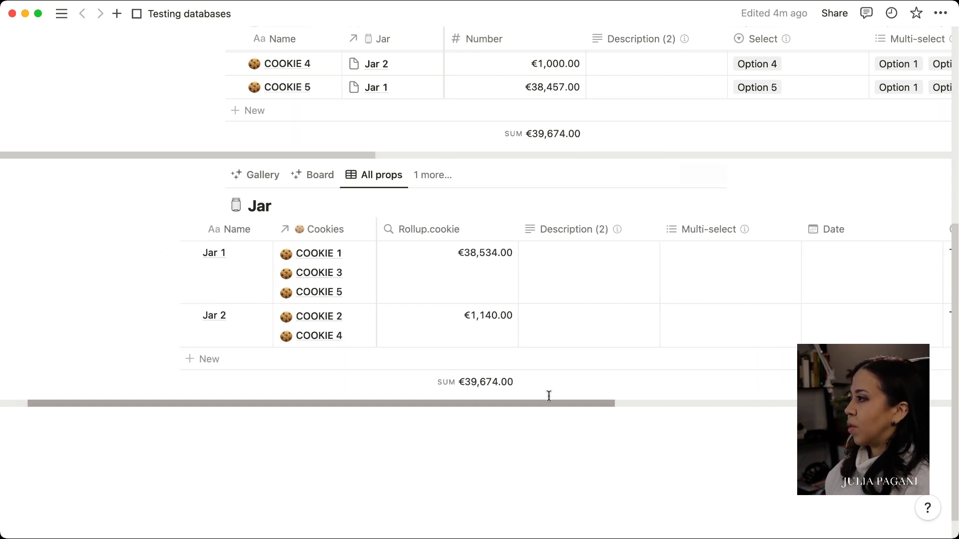
scroll(550, 199, up, 3)
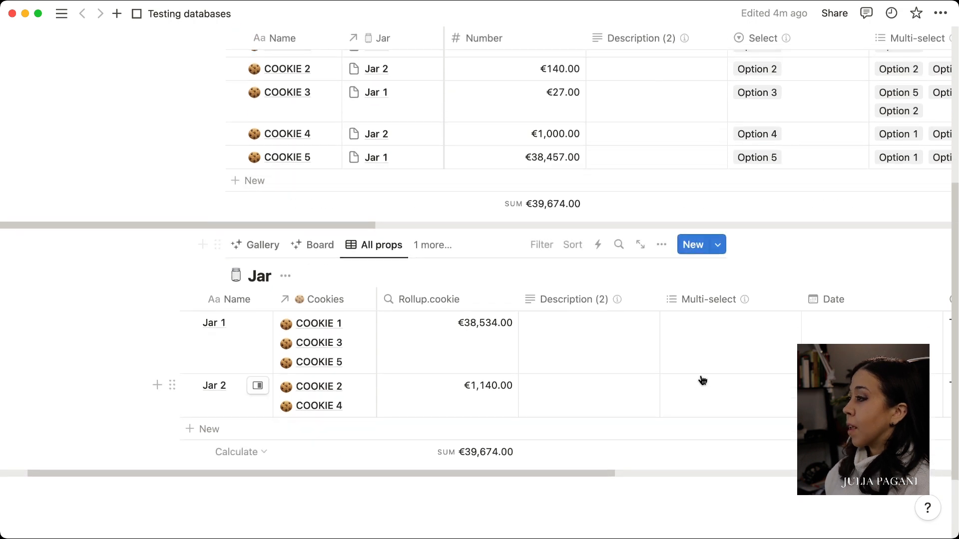
scroll(702, 380, right, 5)
scroll(483, 316, left, 10)
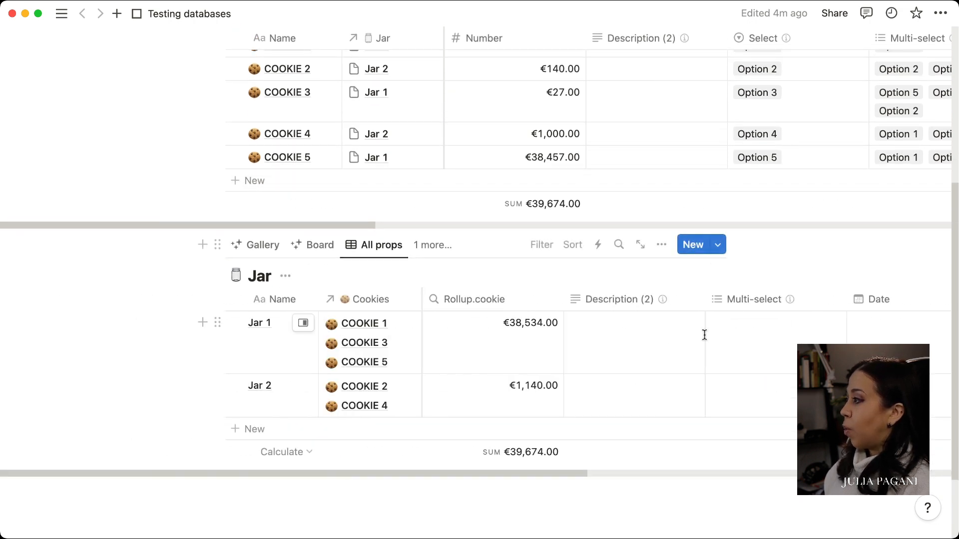
scroll(864, 305, right, 10)
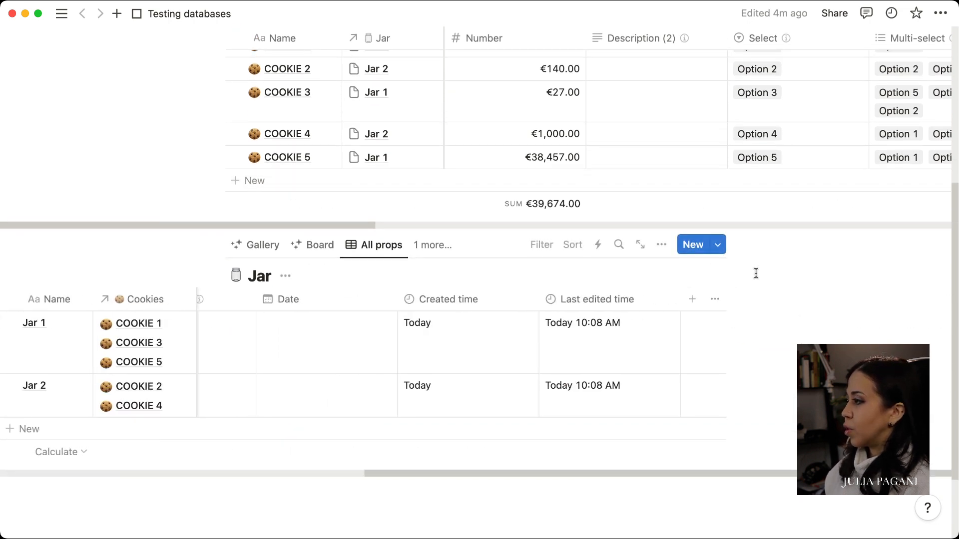
click(694, 299)
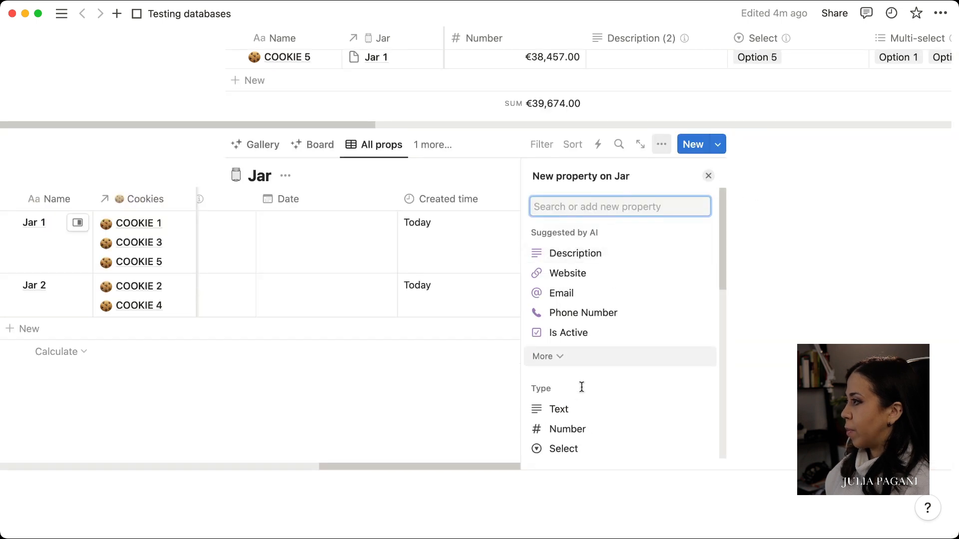
text(roll)
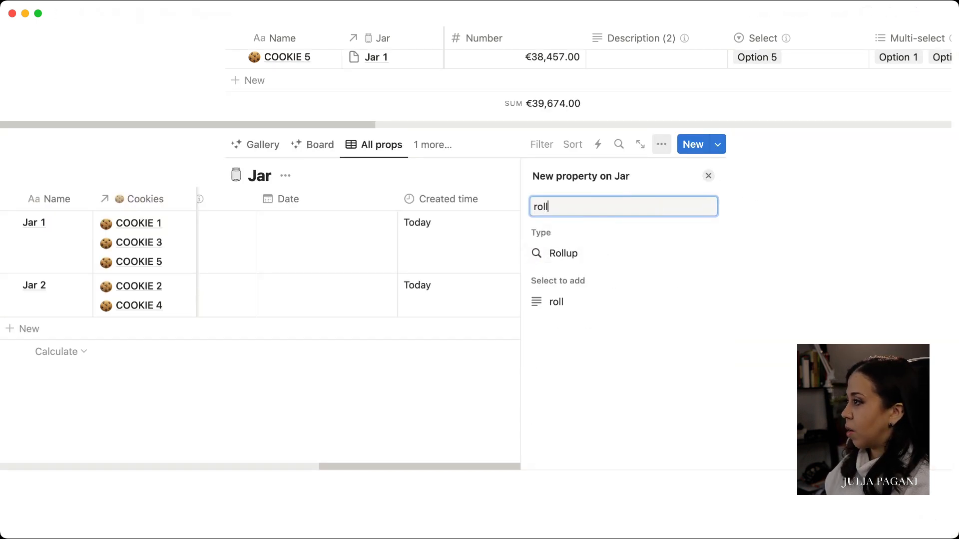
click(643, 256)
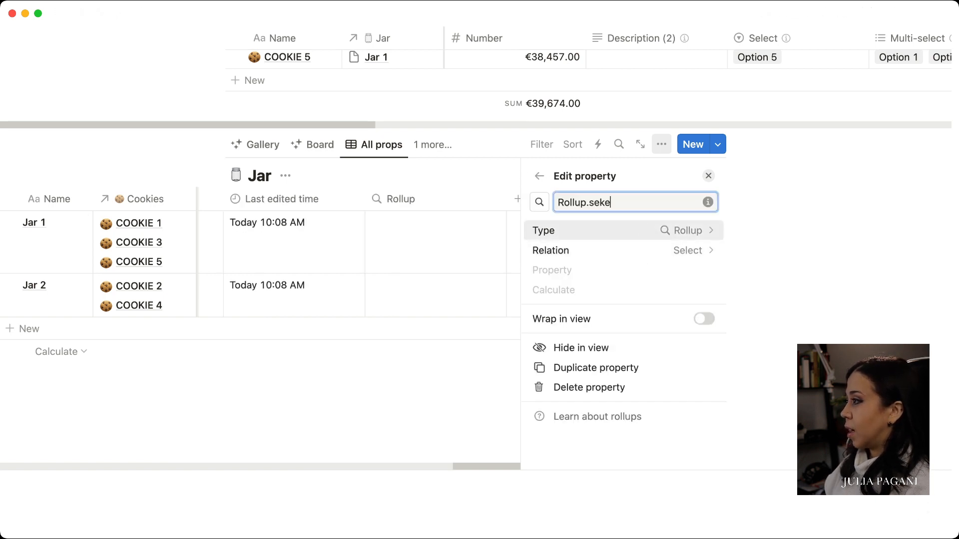
text(.cookies.select)
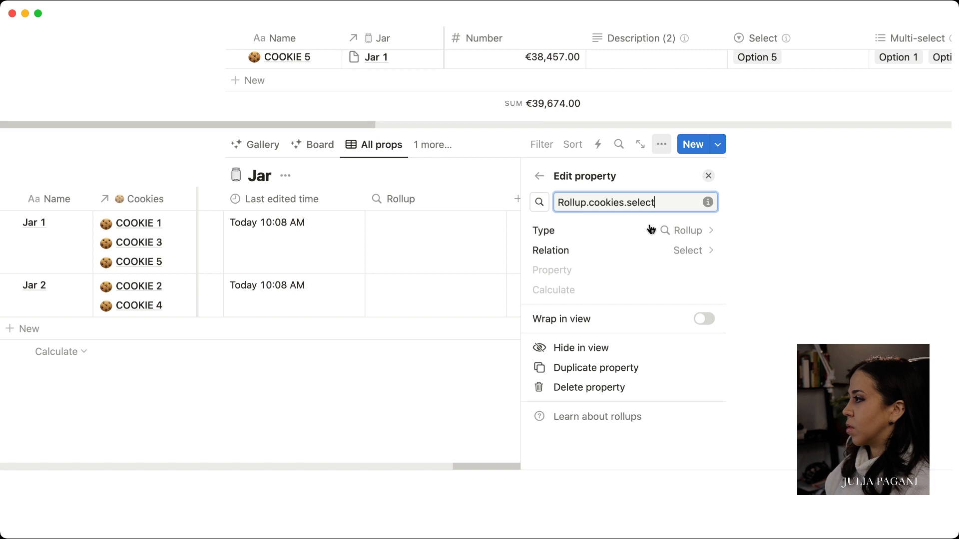
Set the Rollup.cookies.select relation to Cookies and its rolled-up property to Select
click(688, 250)
click(552, 274)
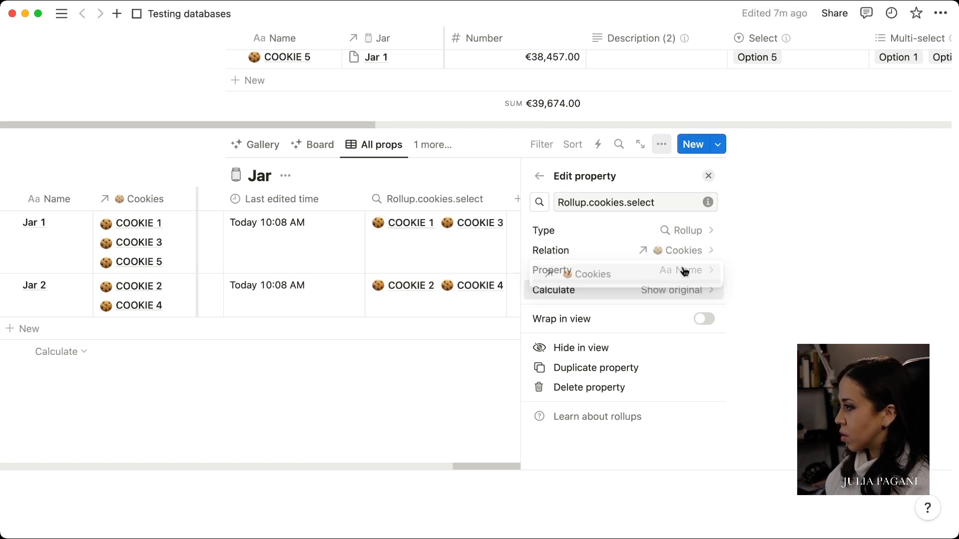
click(683, 272)
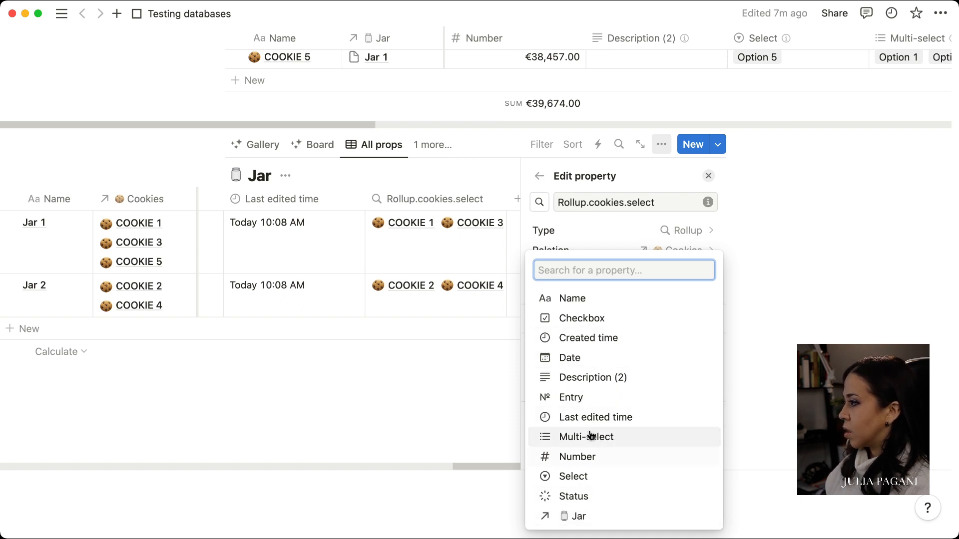
click(602, 487)
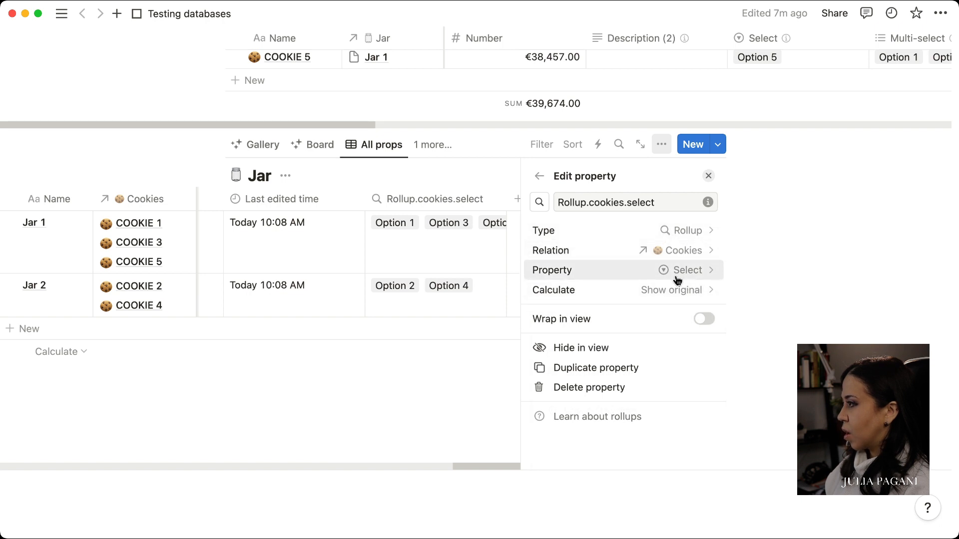
Switch the rolled-up property of Rollup.cookies.select to Status and back to Select
click(715, 272)
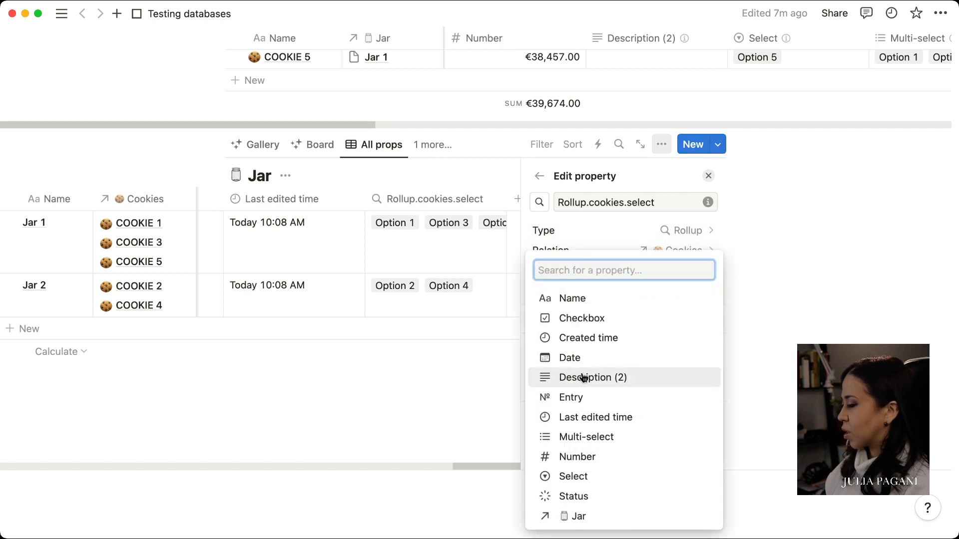
click(562, 498)
click(697, 271)
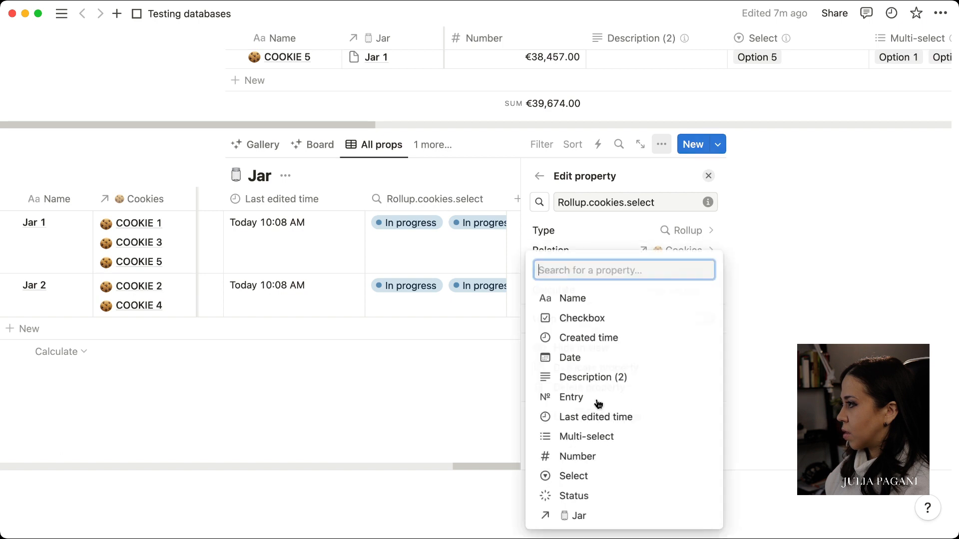
click(605, 476)
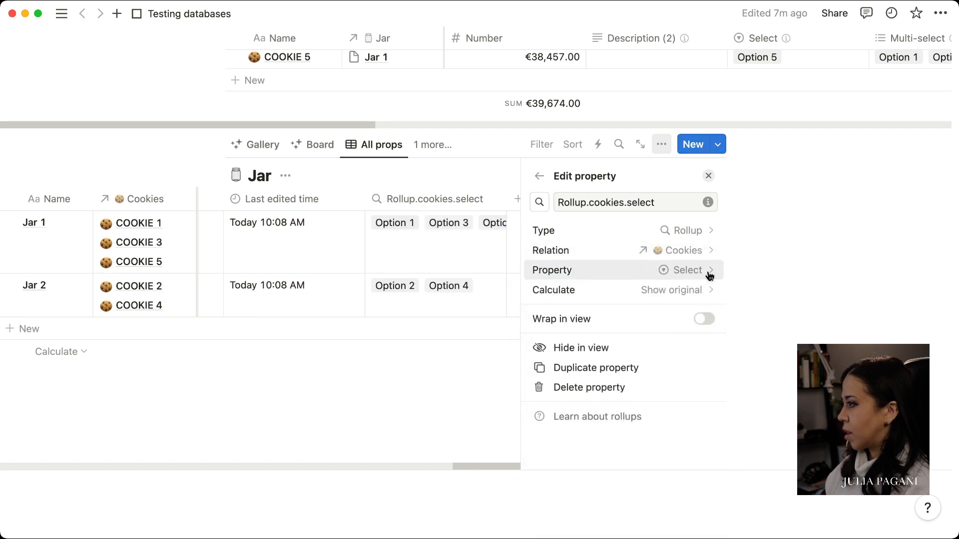
Set the calculation of Rollup.cookies.select to Show unique values
click(688, 290)
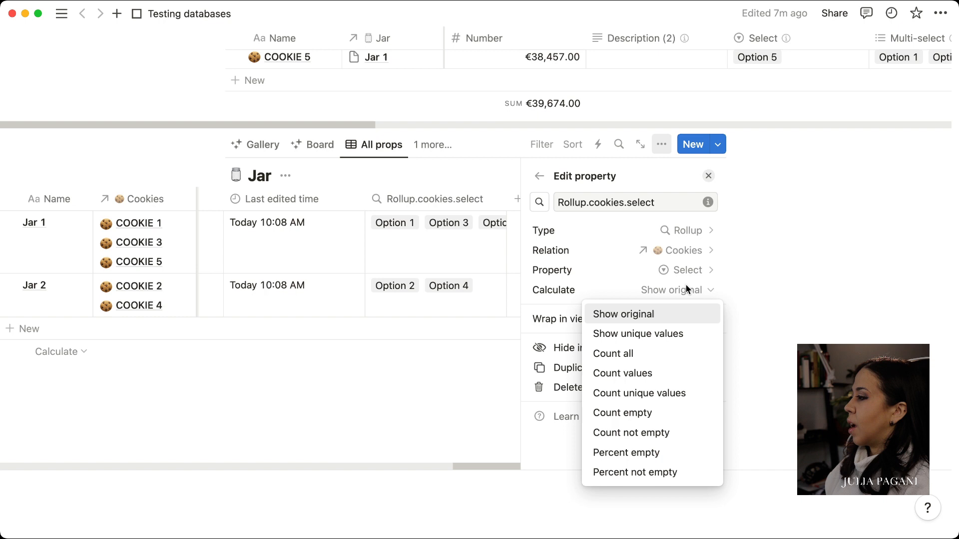
click(691, 333)
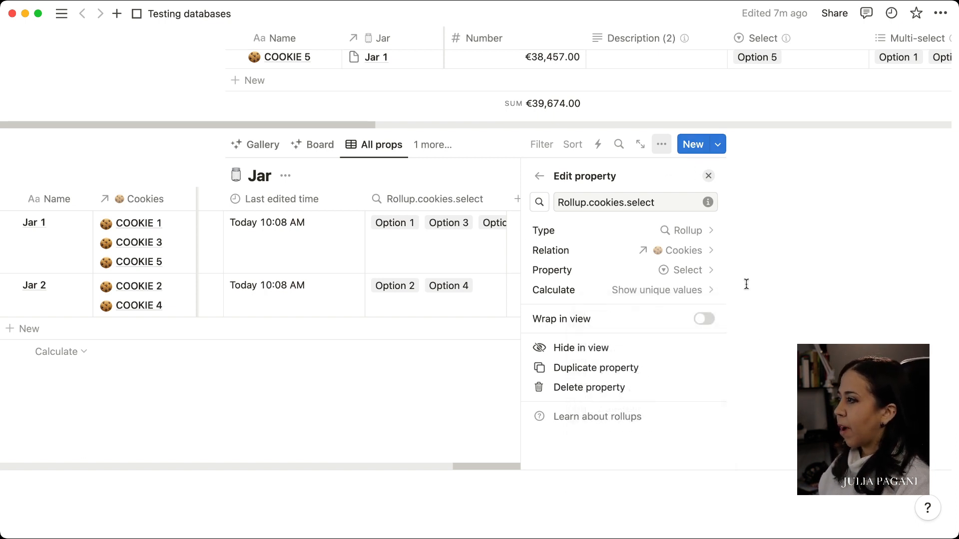
Wrap the Rollup.cookies.select values in the view and move the column directly after Rollup.cookie
click(708, 326)
click(708, 175)
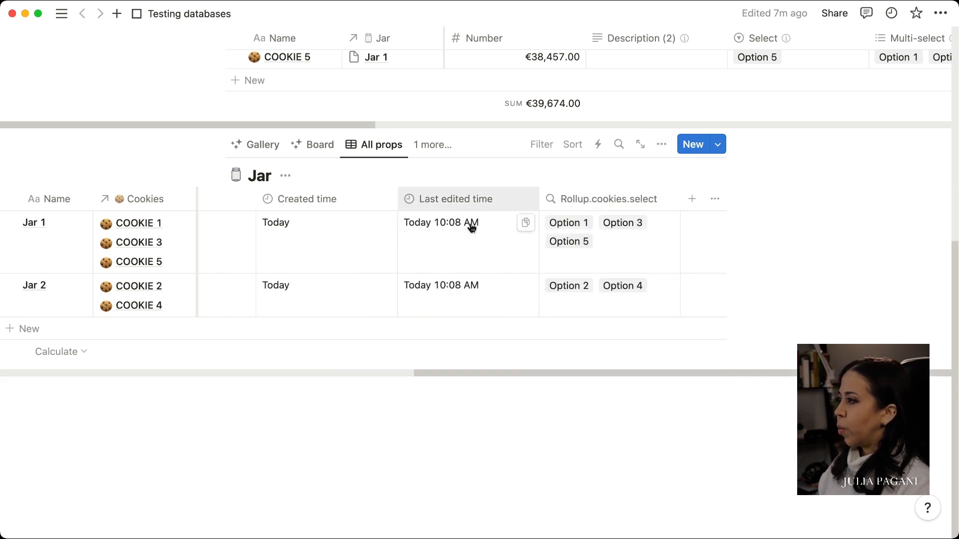
drag(649, 199, 595, 207)
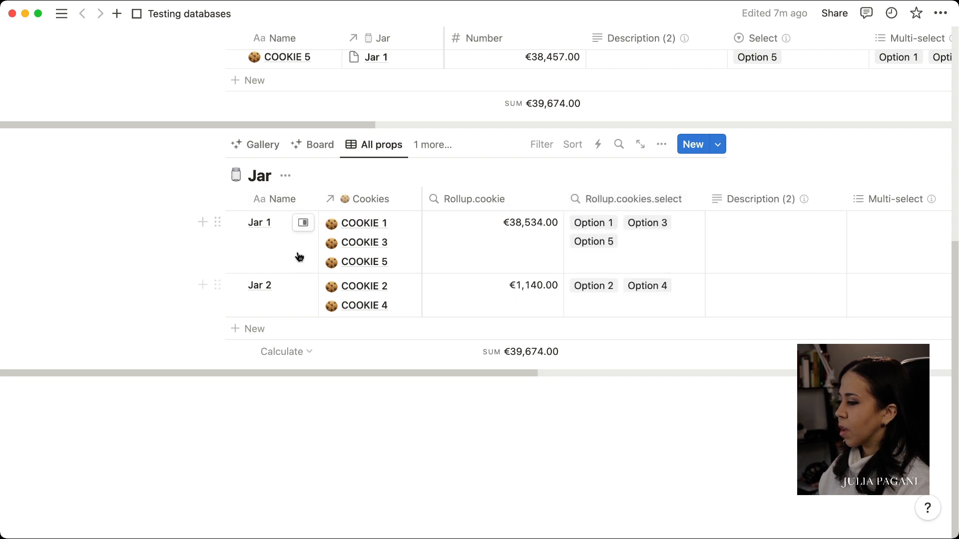
Review the rollup configuration of Jar 1's Rollup.cookies.select cell, including its calculation setting
click(652, 201)
click(670, 241)
click(670, 241)
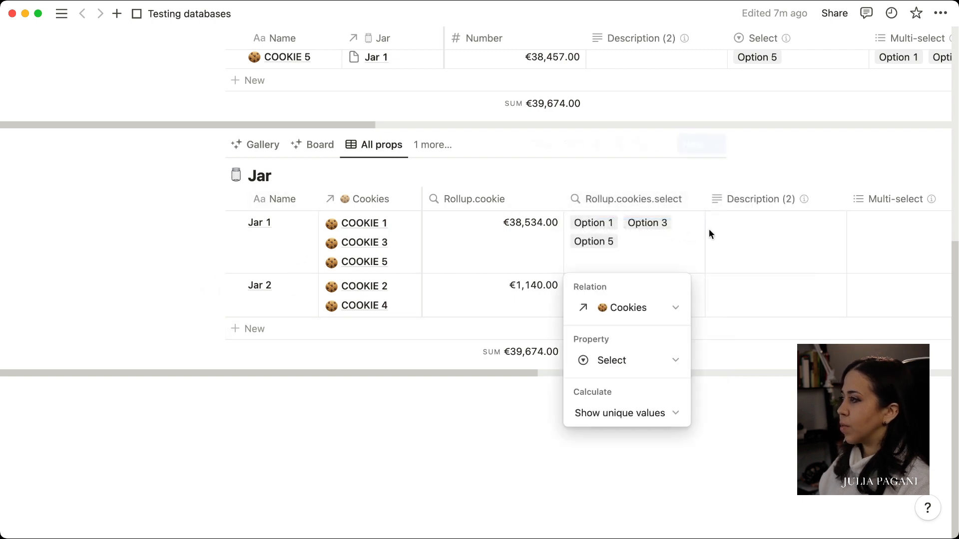
click(652, 421)
click(595, 232)
click(763, 257)
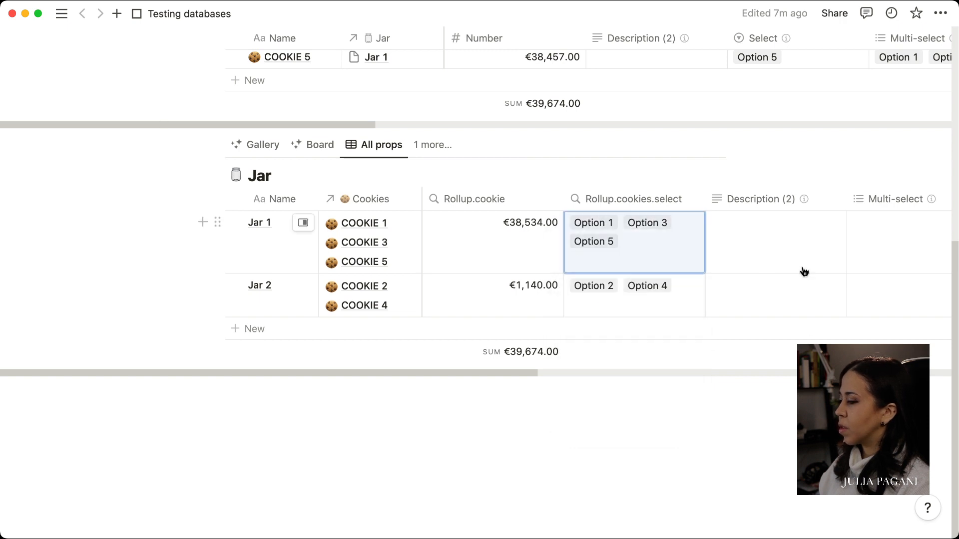
Compare the Select options of each cookie in the Cookies database with the Rollup.cookies.select values in Jar
scroll(645, 250, up, 4)
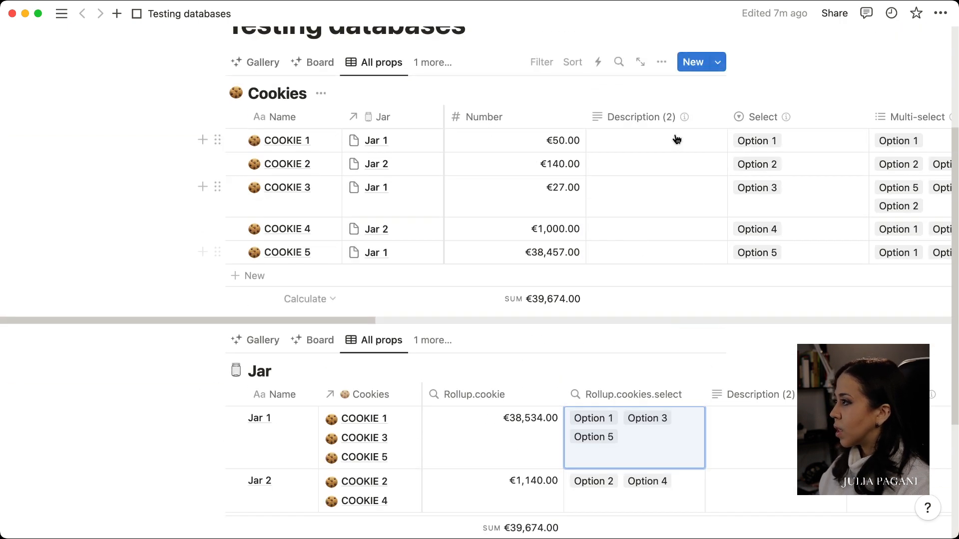
scroll(686, 205, right, 1)
scroll(686, 205, right, 2)
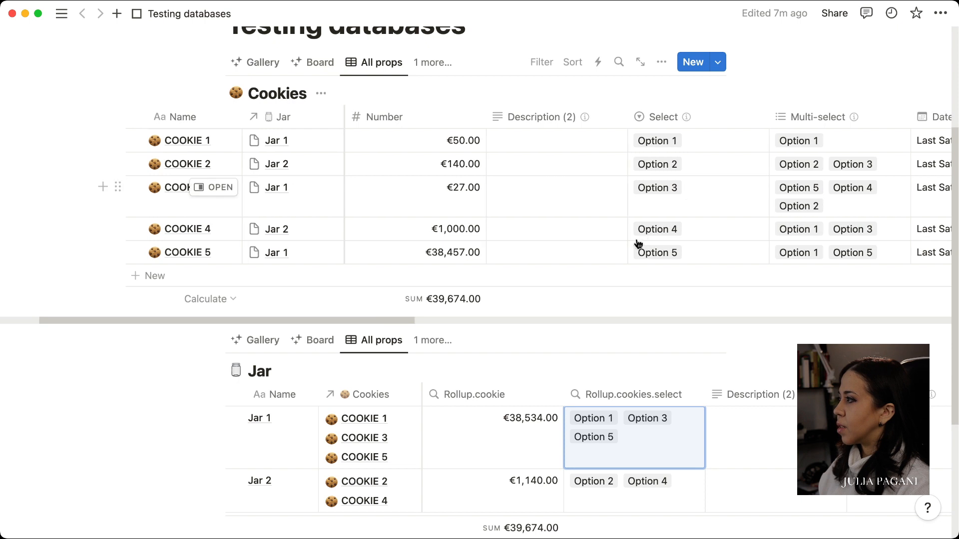
click(706, 260)
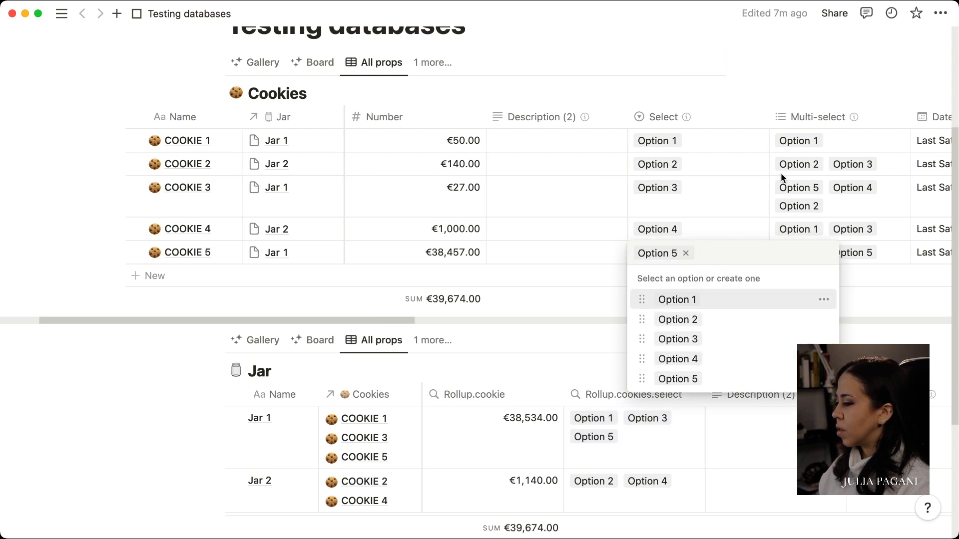
key(Escape)
Duplicate the Rollup.cookies.select property in Jar and rename the copy Rollup.cookies.multi
scroll(640, 255, down, 3)
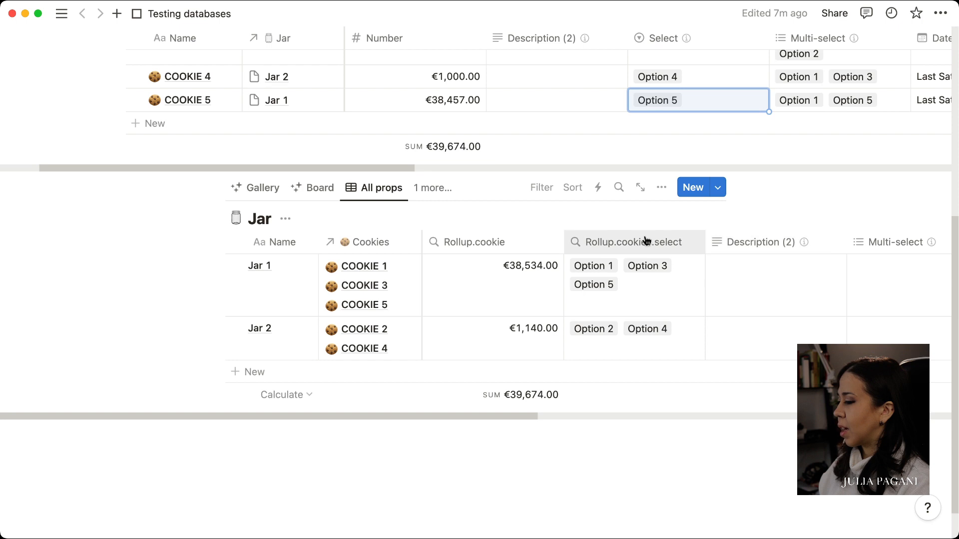
click(643, 242)
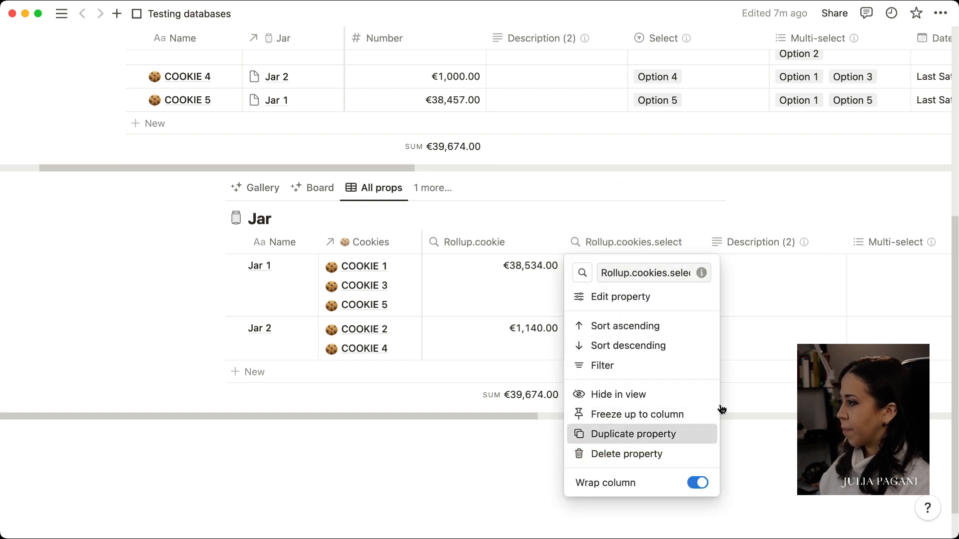
click(632, 434)
click(812, 245)
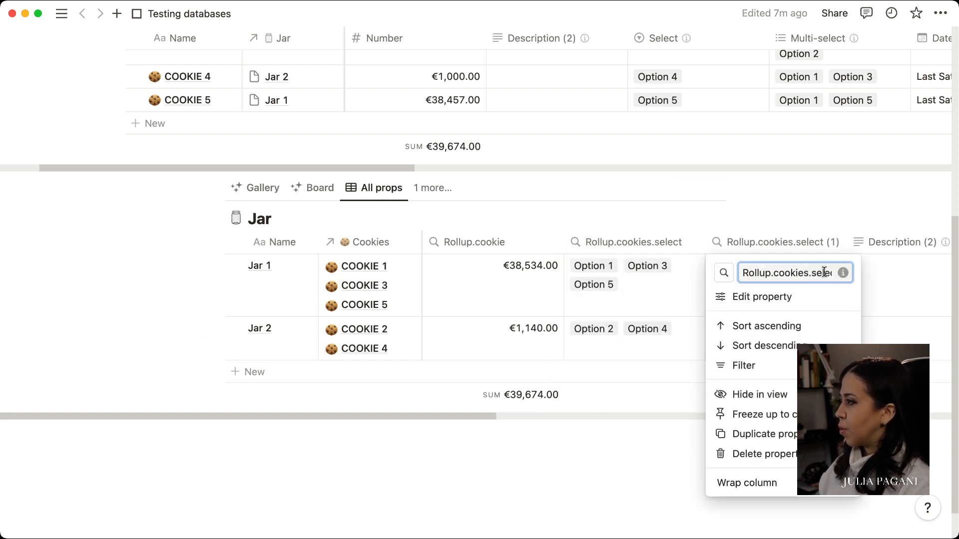
text(mu)
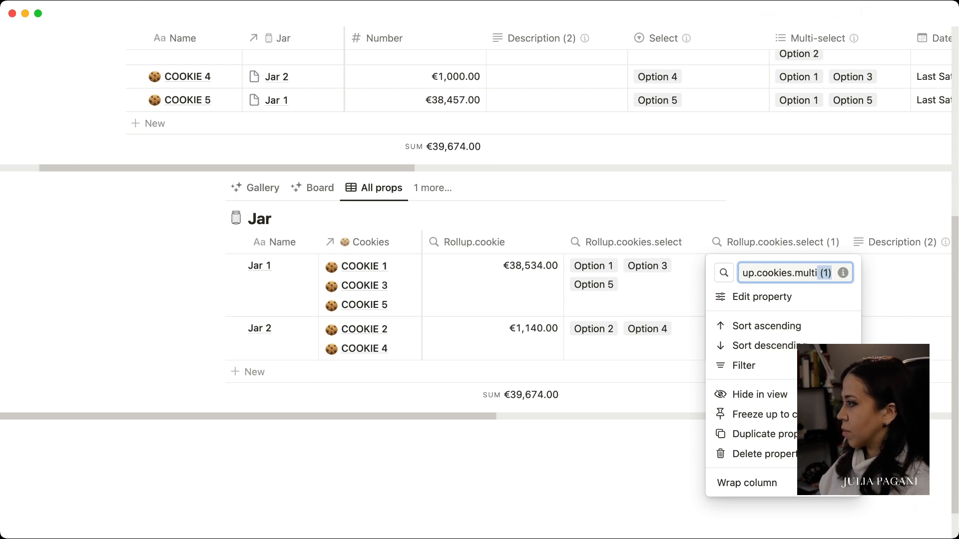
text(lti)
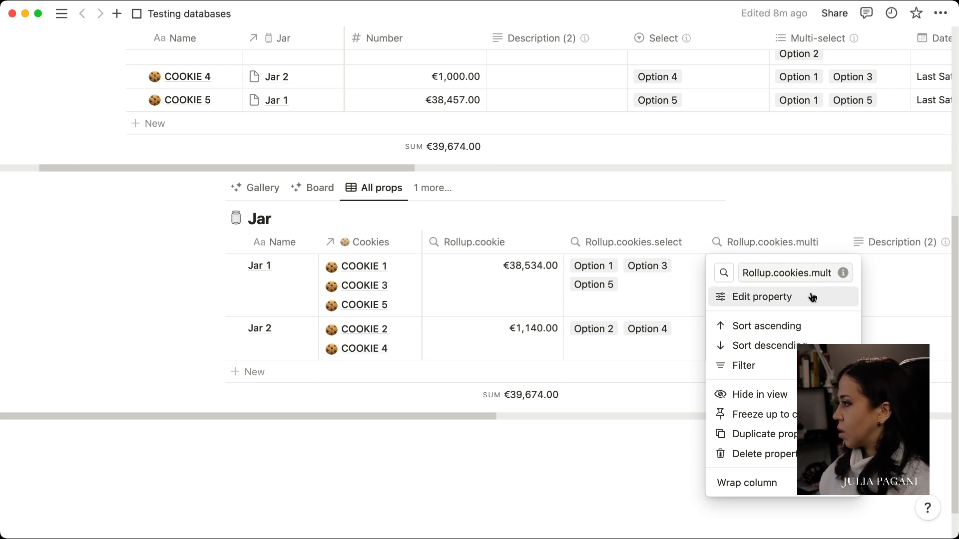
Set the rolled-up property of Rollup.cookies.multi to Multi-select
click(813, 298)
click(668, 271)
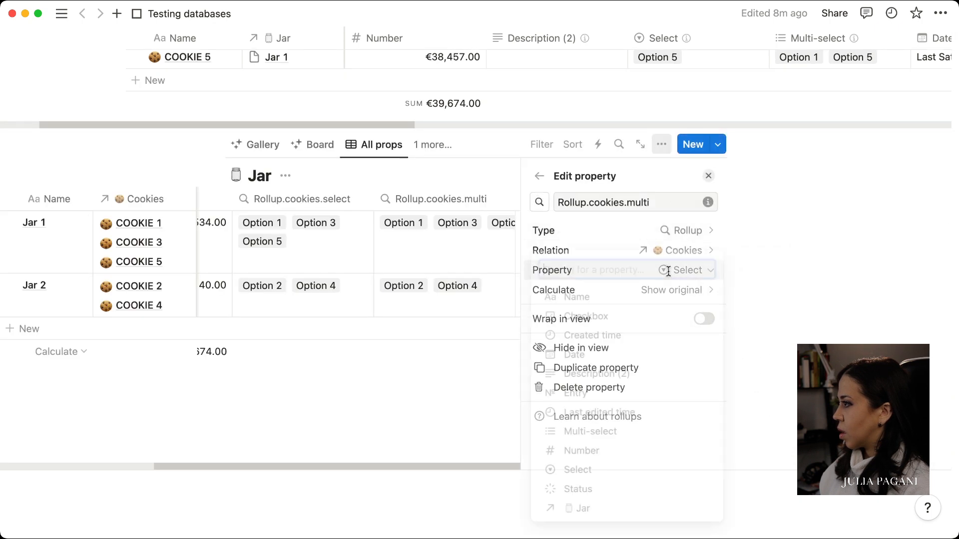
click(610, 443)
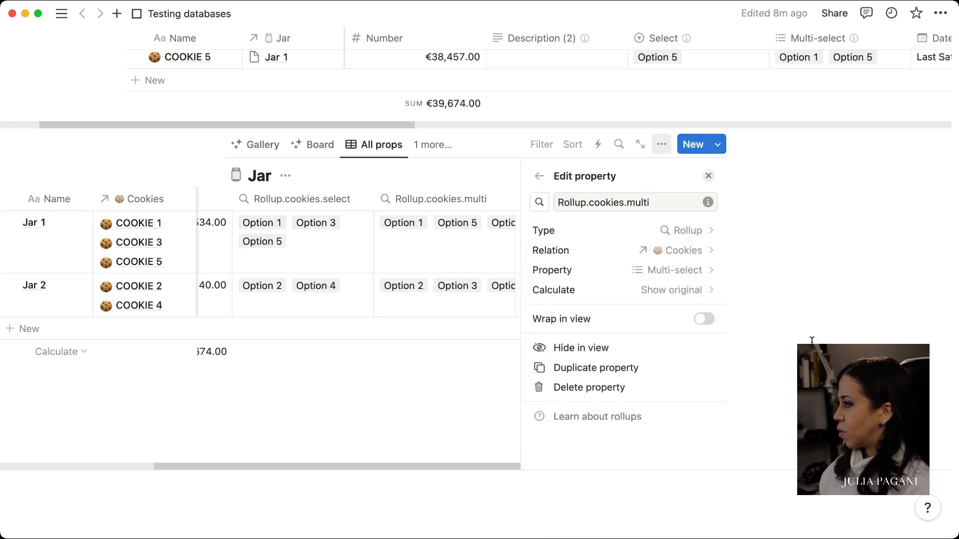
click(709, 175)
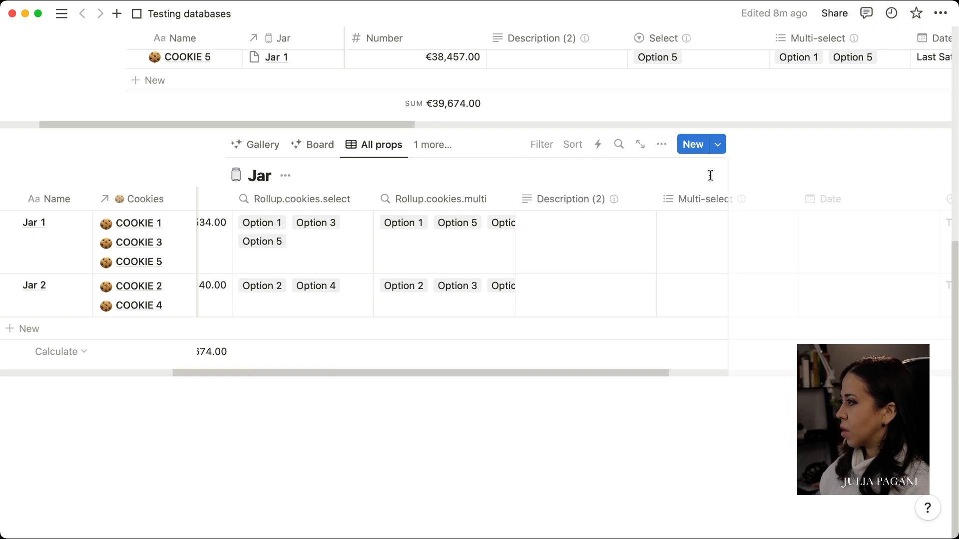
Turn on text wrapping for the Rollup.cookies.multi column
click(492, 204)
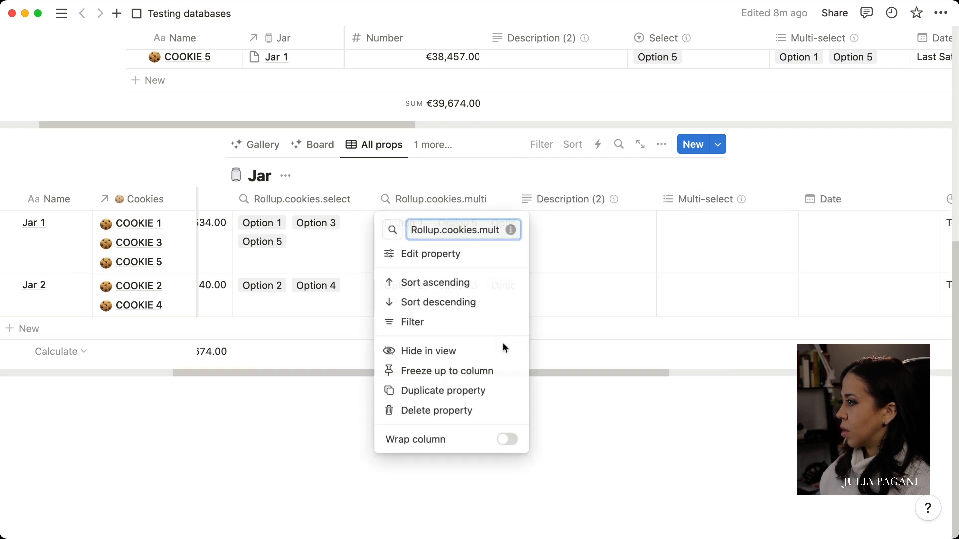
click(507, 439)
click(590, 367)
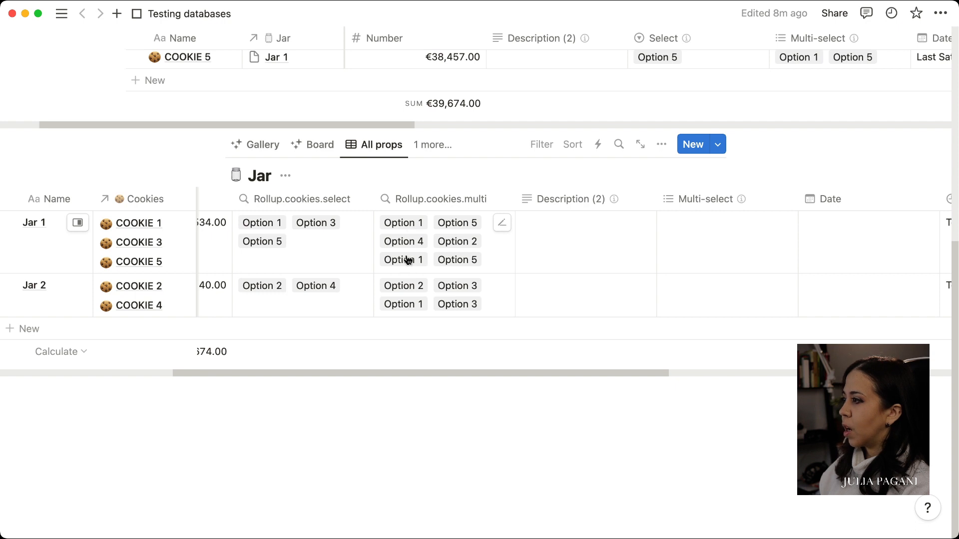
Set the Rollup.cookies.multi property in Jar to calculate Show unique values
click(443, 199)
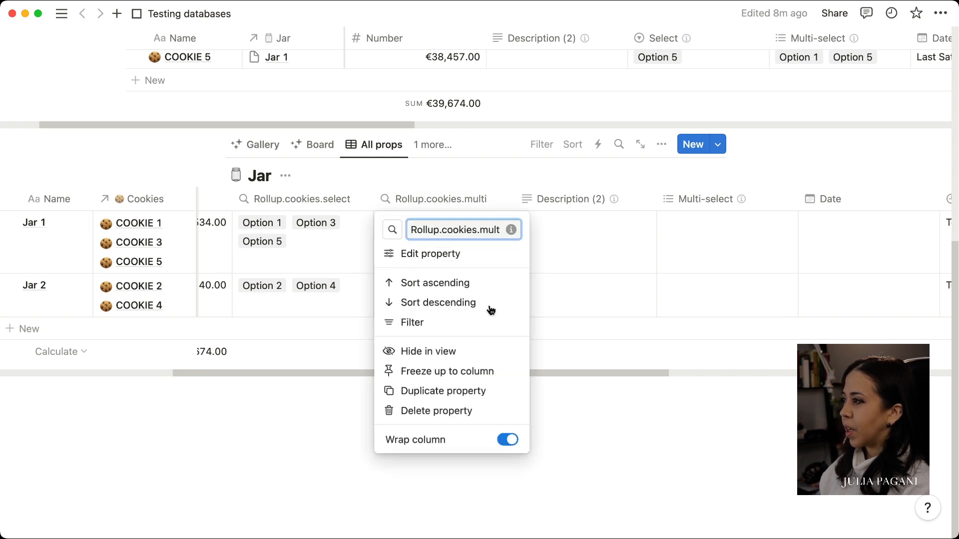
click(683, 265)
click(453, 242)
click(456, 422)
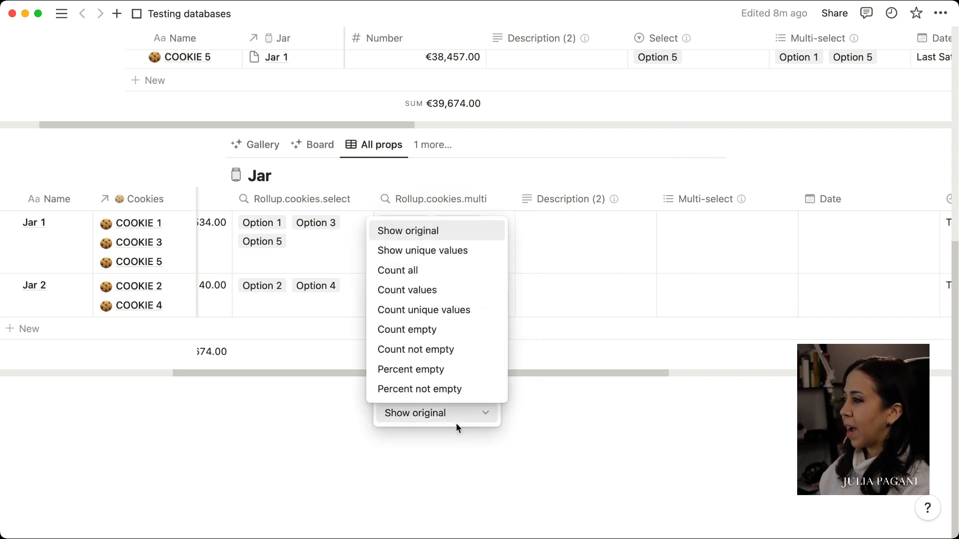
click(443, 249)
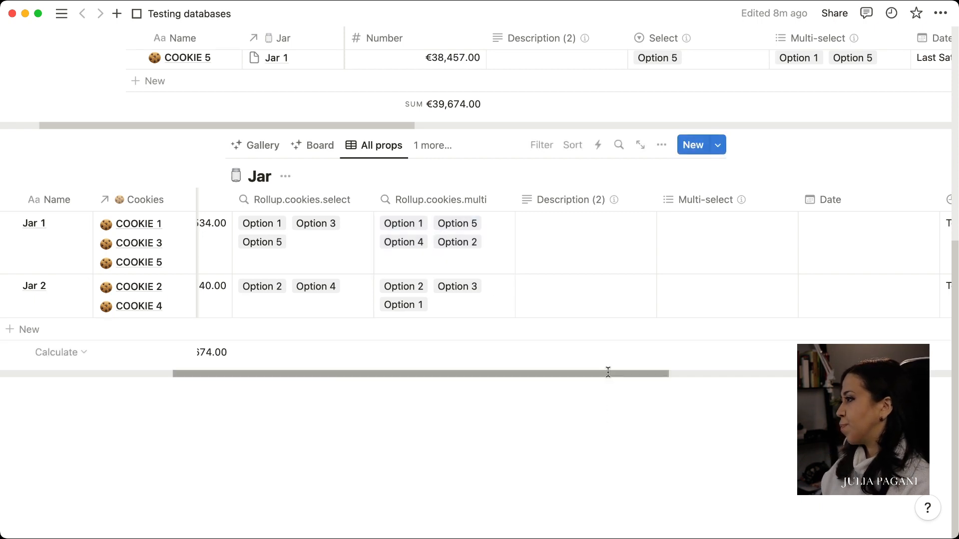
Switch Jar to its Gallery view and make the Rollup.cookie property visible on the cards
scroll(607, 374, right, 5)
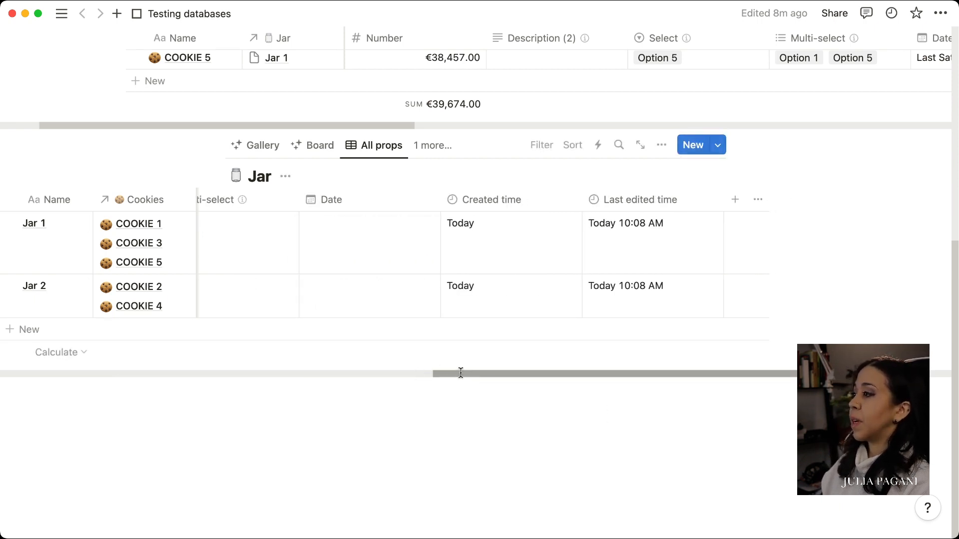
scroll(685, 379, left, 5)
scroll(684, 379, left, 1)
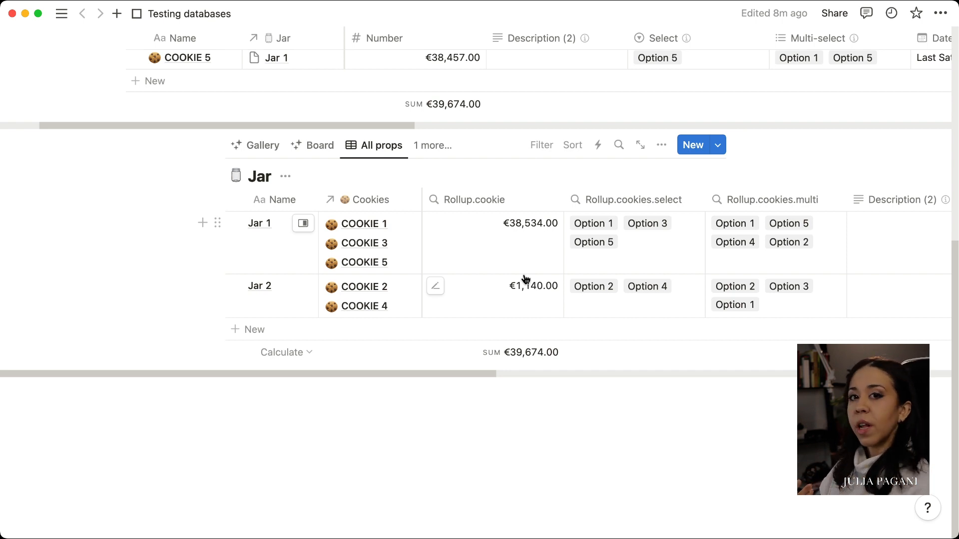
click(255, 145)
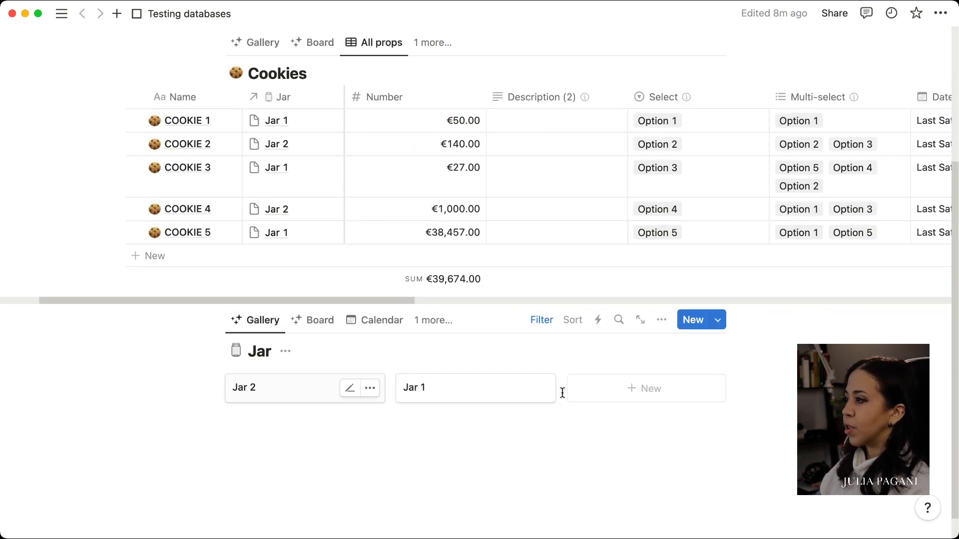
scroll(585, 286, down, 1)
click(661, 291)
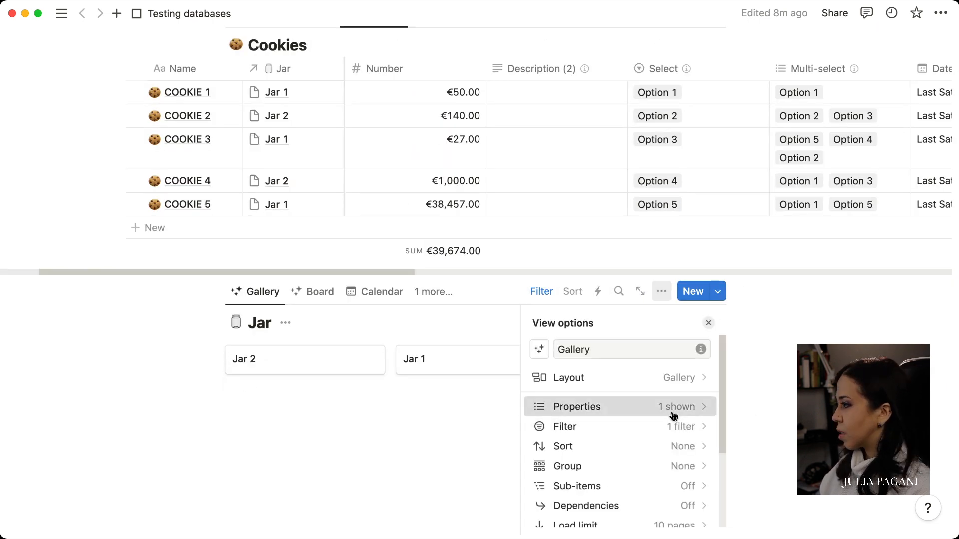
click(614, 406)
scroll(634, 458, down, 2)
scroll(634, 459, down, 3)
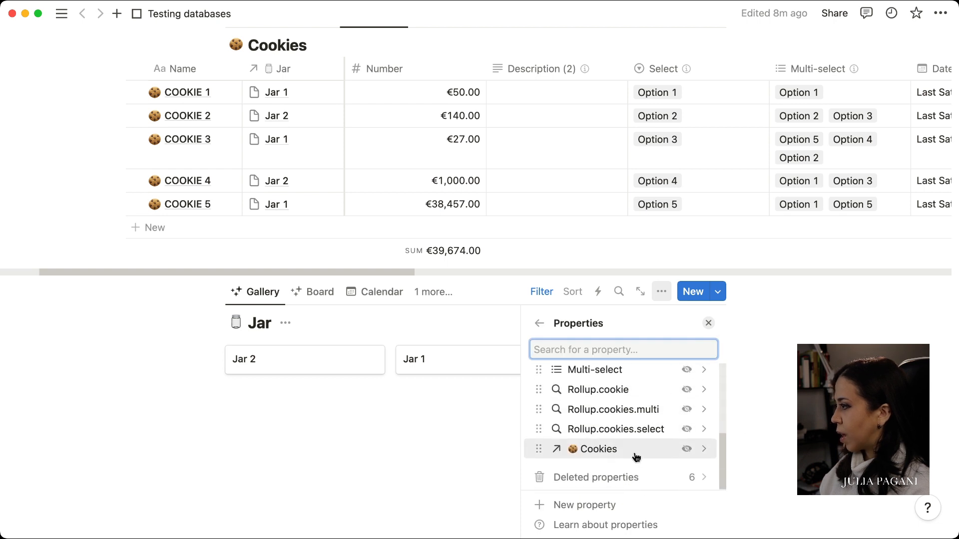
click(687, 390)
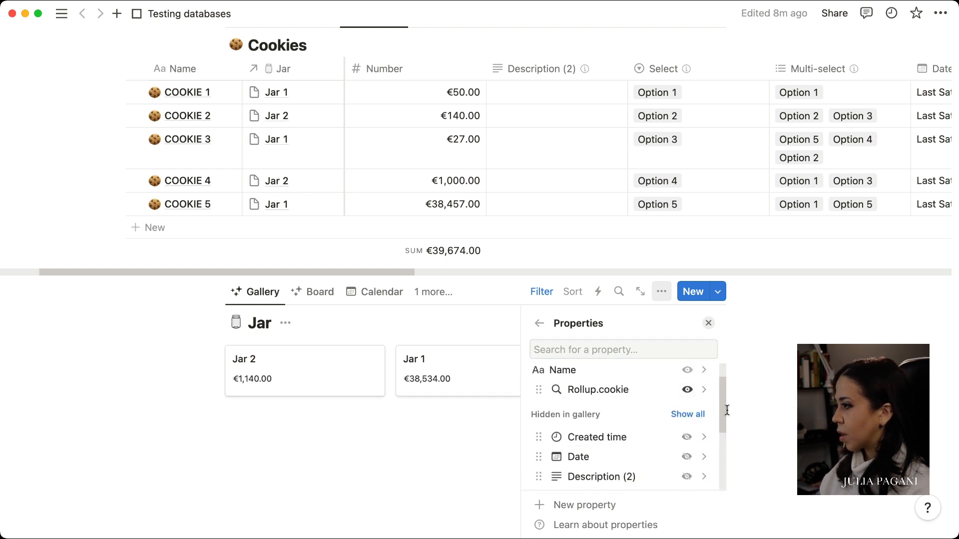
click(279, 403)
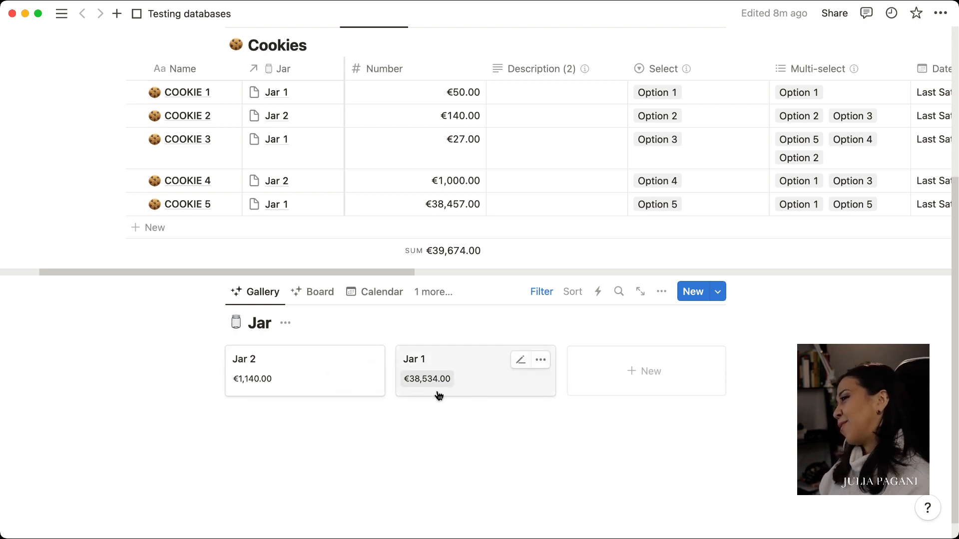
Review the rolled-up amounts on the Jar cards against Cookies and check the gallery's list of shown and hidden properties
scroll(520, 397, up, 2)
scroll(520, 397, up, 1)
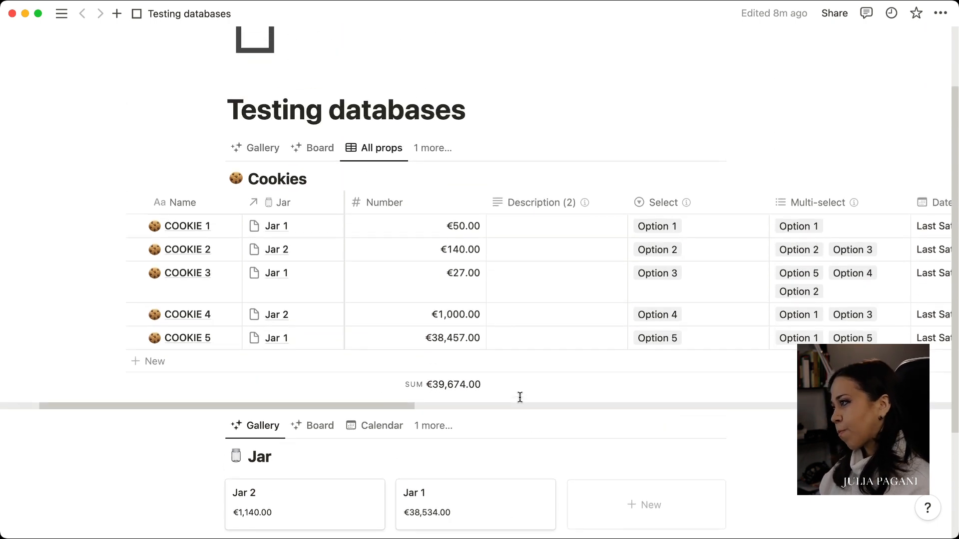
scroll(520, 397, down, 3)
click(667, 295)
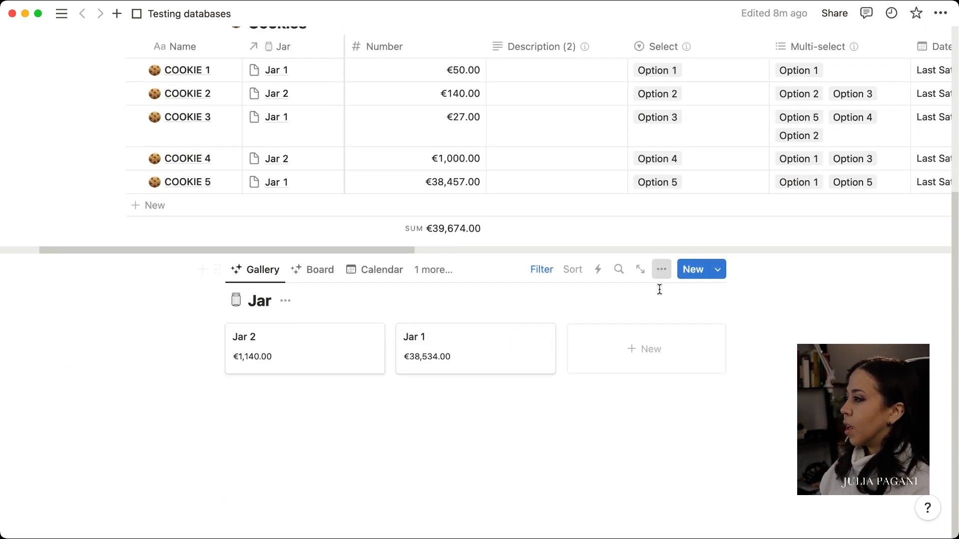
click(607, 392)
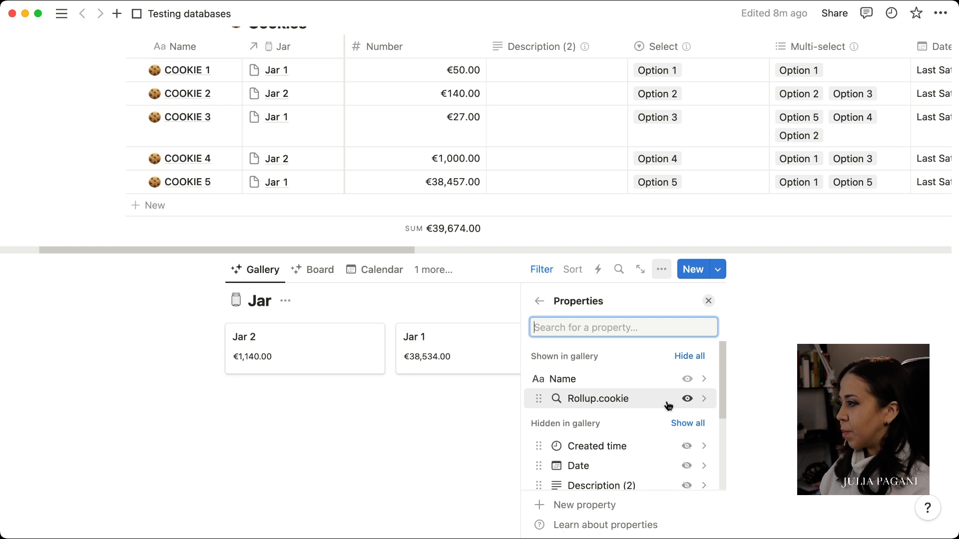
scroll(650, 430, down, 5)
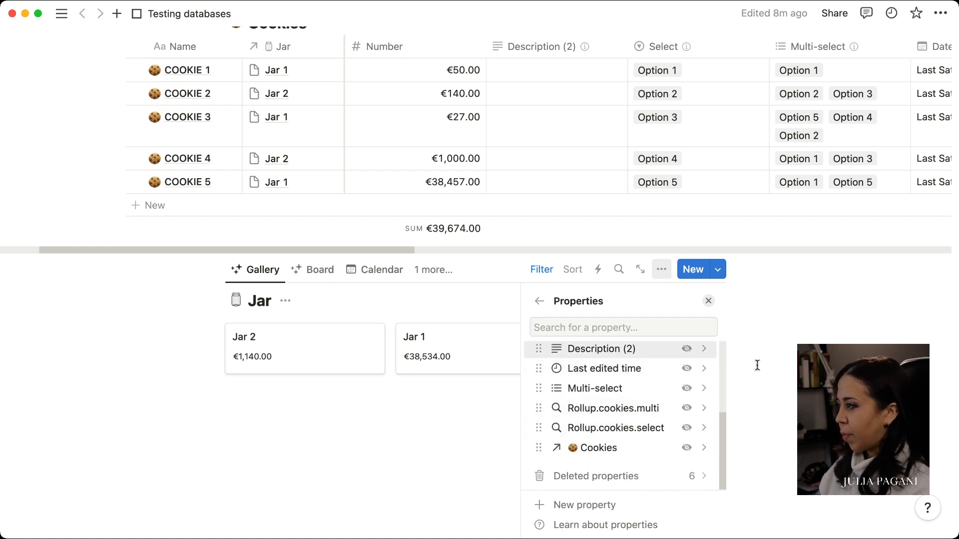
click(708, 300)
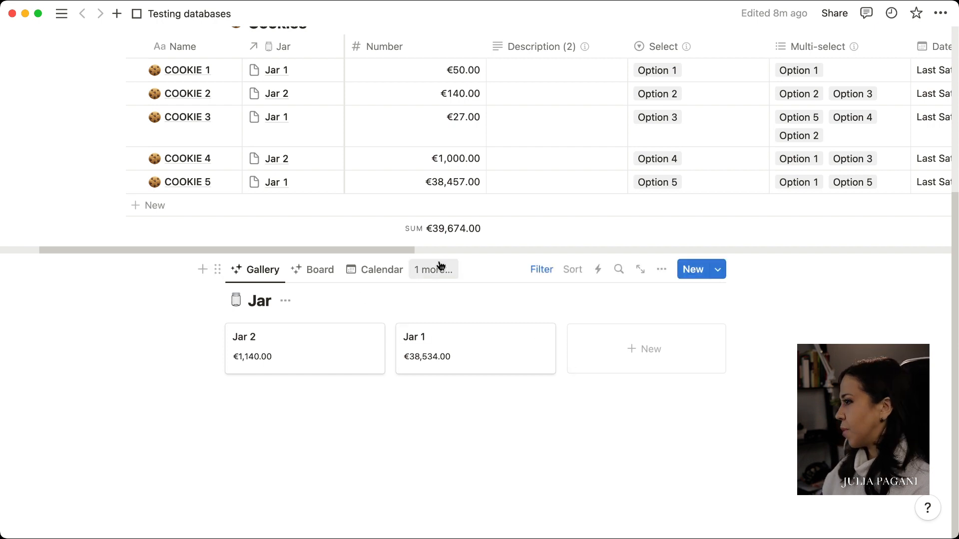
Turn on sub-items for the Cookies database in its All props view
scroll(436, 259, up, 5)
click(718, 237)
click(735, 236)
click(661, 236)
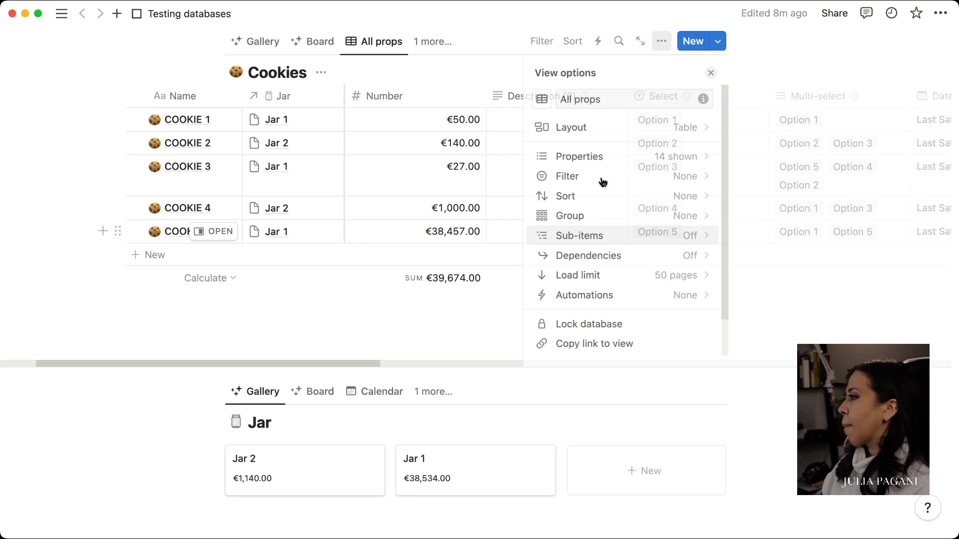
click(583, 243)
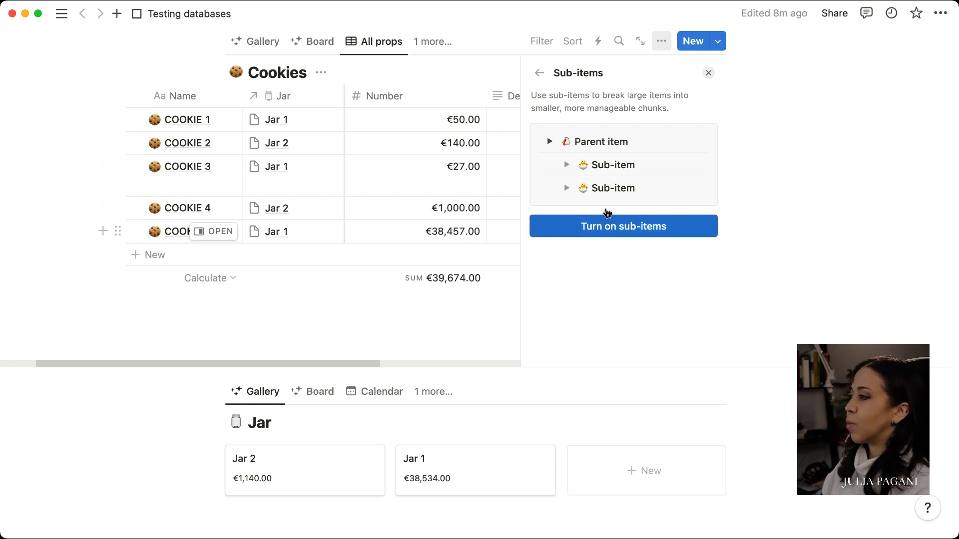
click(624, 233)
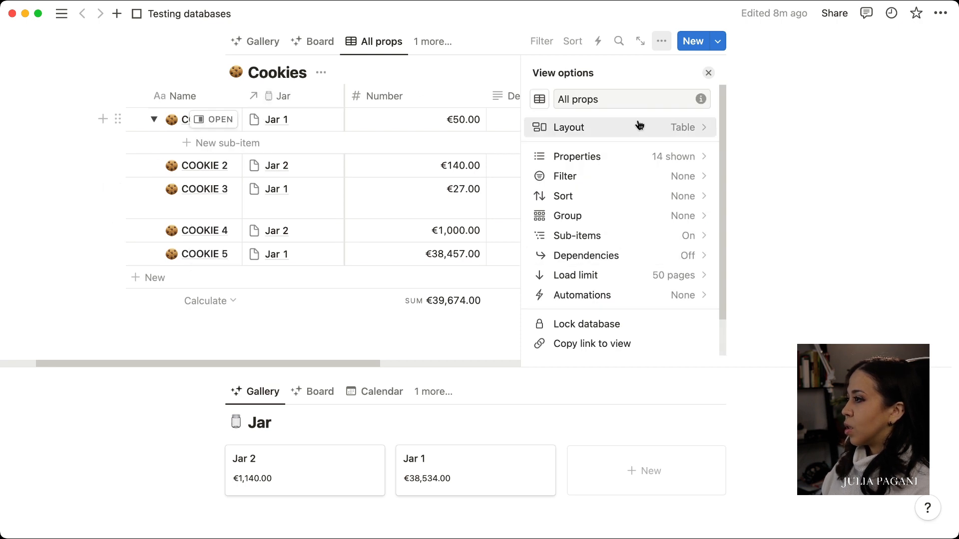
Examine the Cookies sub-items settings, including the advanced options for the relation property that represents sub-items
click(639, 236)
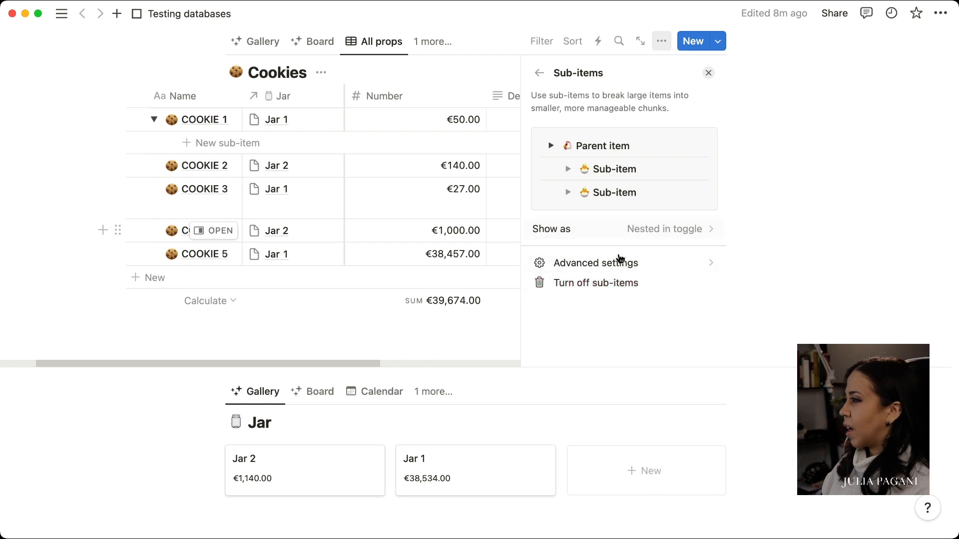
click(619, 260)
click(685, 240)
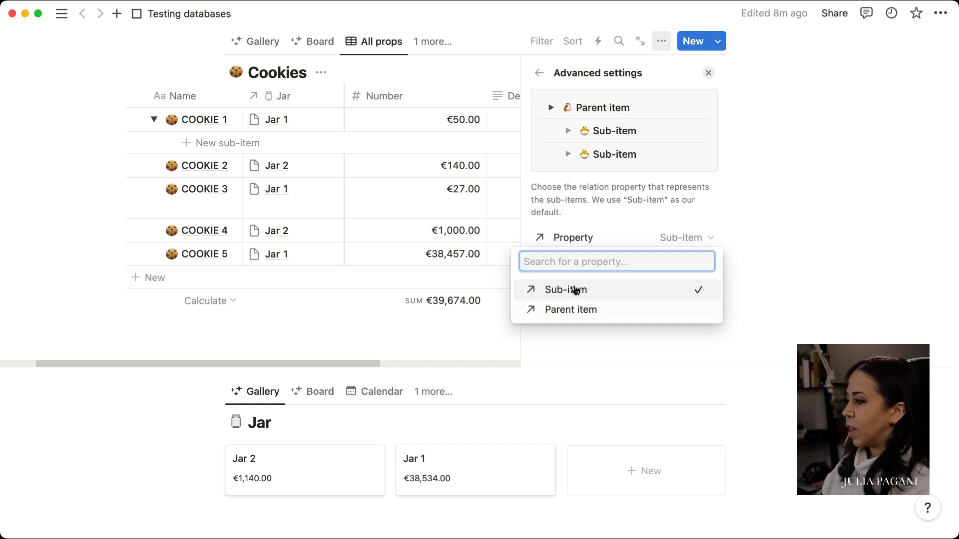
click(612, 233)
click(655, 237)
click(653, 233)
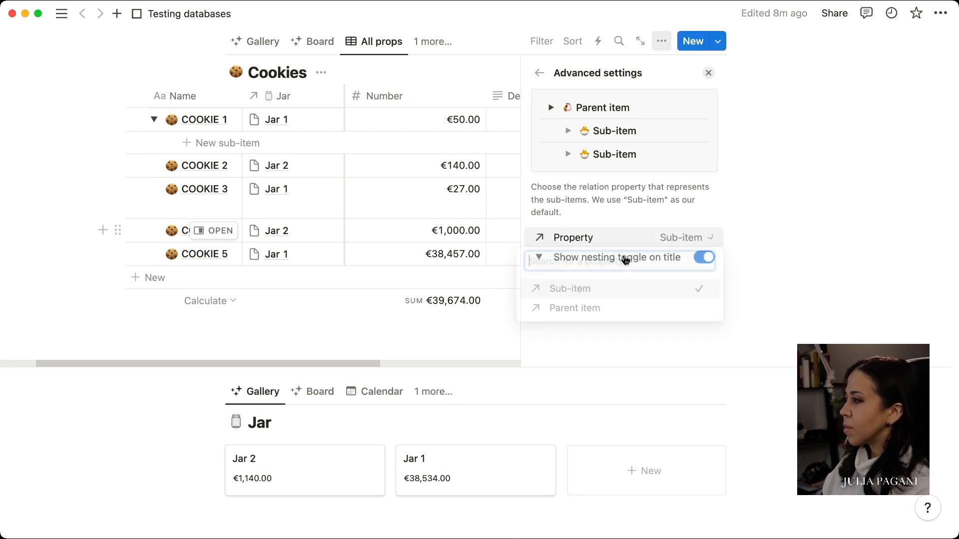
click(542, 75)
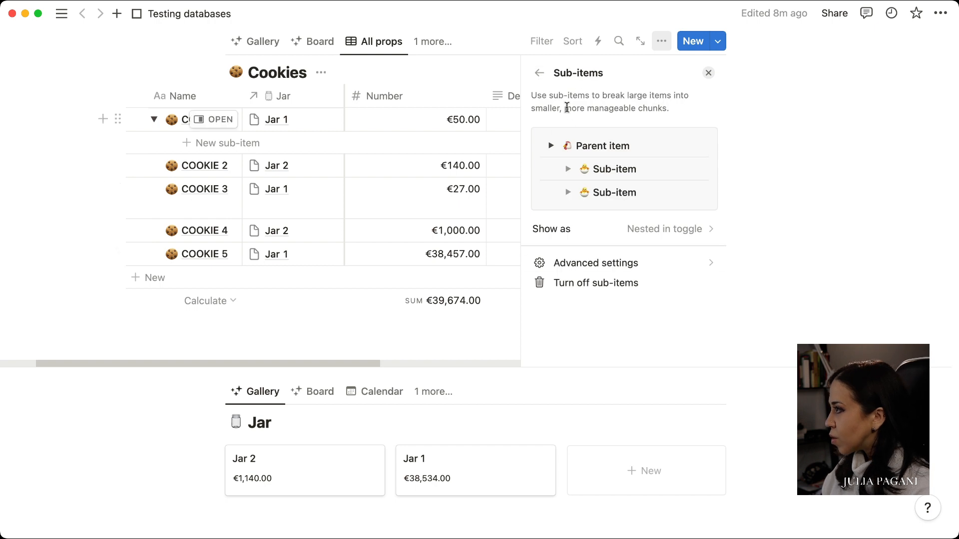
click(541, 74)
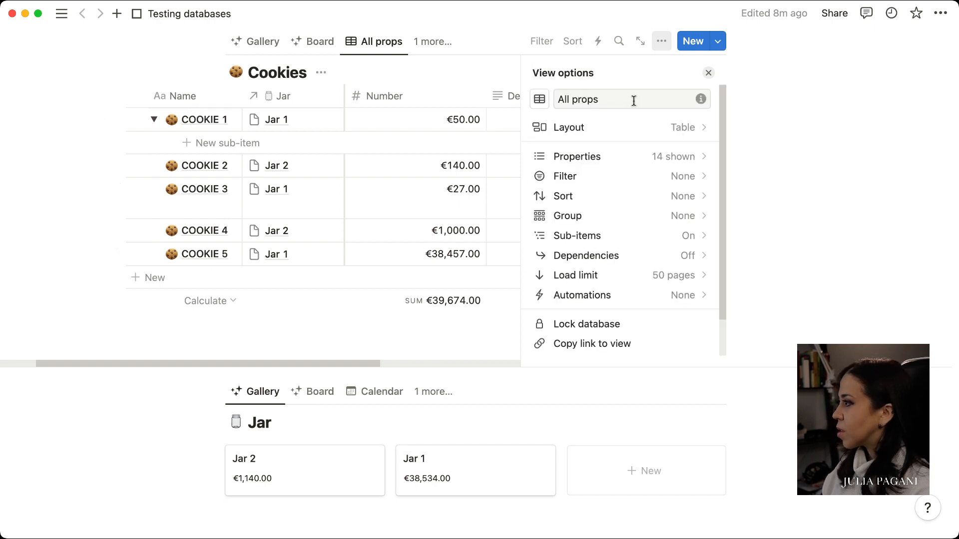
click(648, 294)
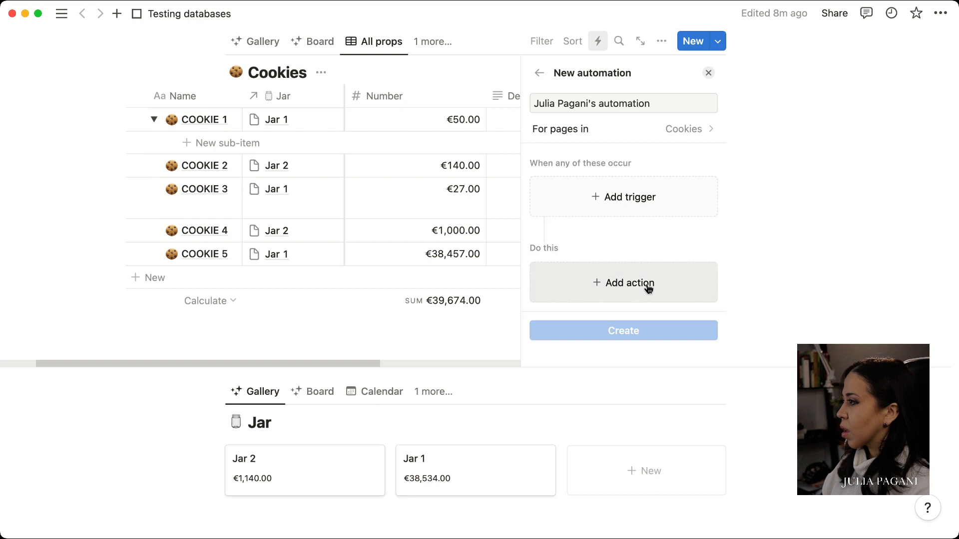
click(708, 73)
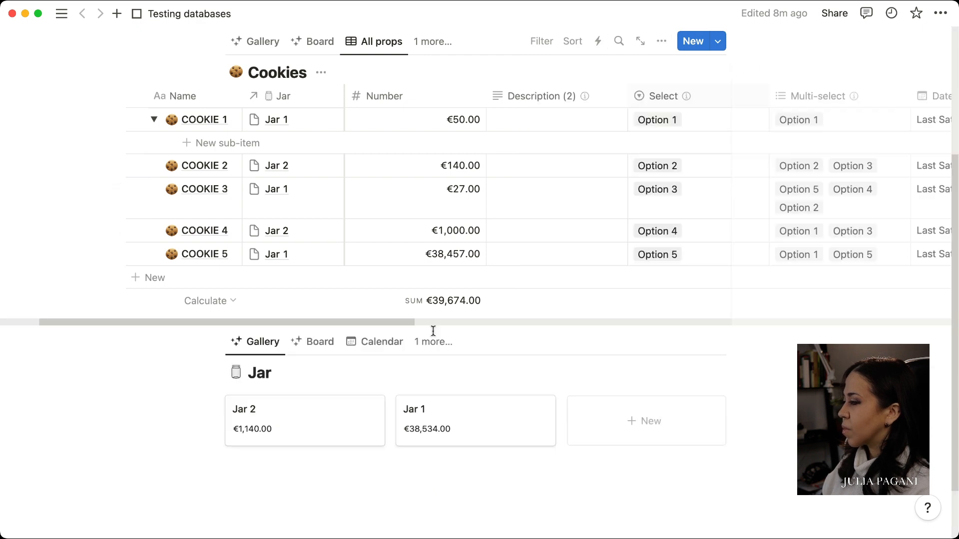
Look through the columns of the Cookies table and open the COOKIE 1 page
scroll(439, 318, right, 1)
scroll(439, 319, right, 10)
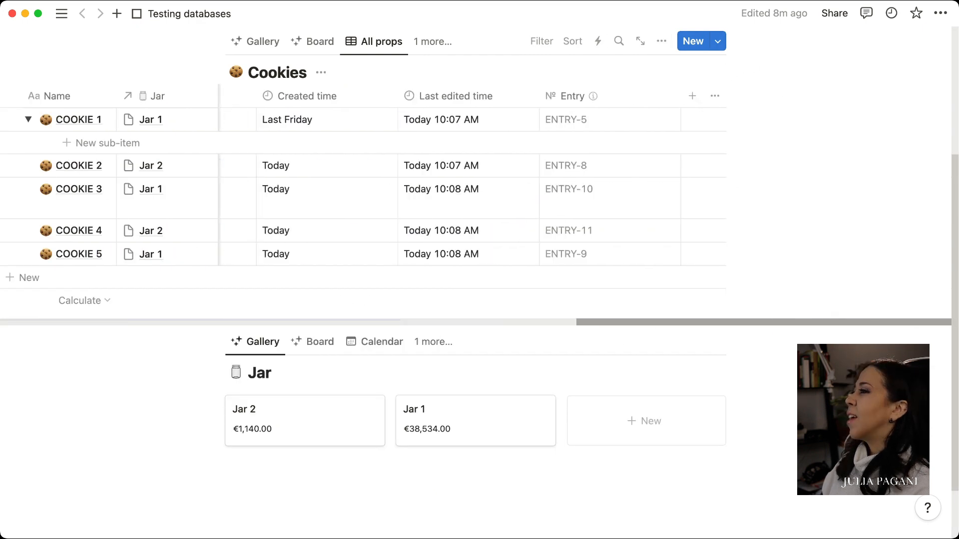
scroll(612, 310, left, 5)
scroll(613, 309, left, 6)
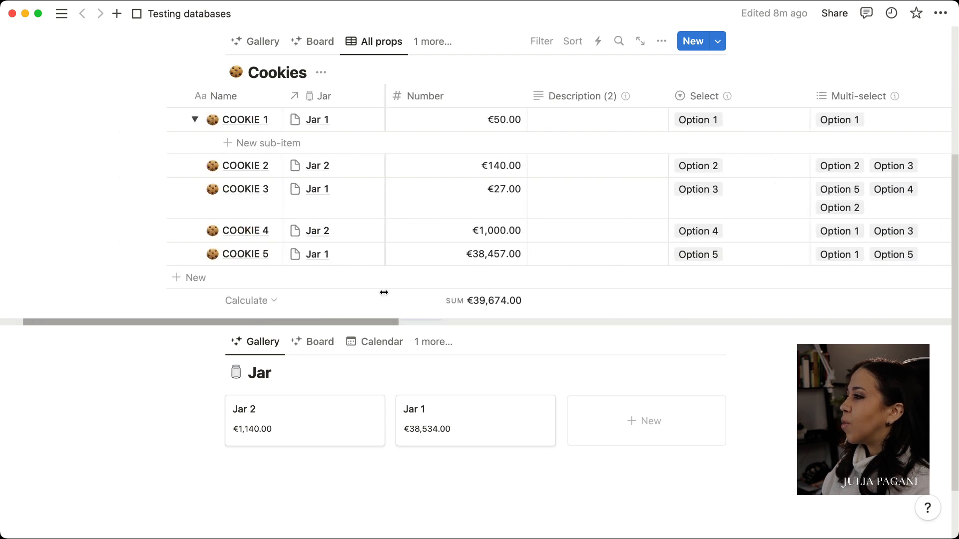
scroll(383, 293, left, 2)
scroll(483, 229, up, 3)
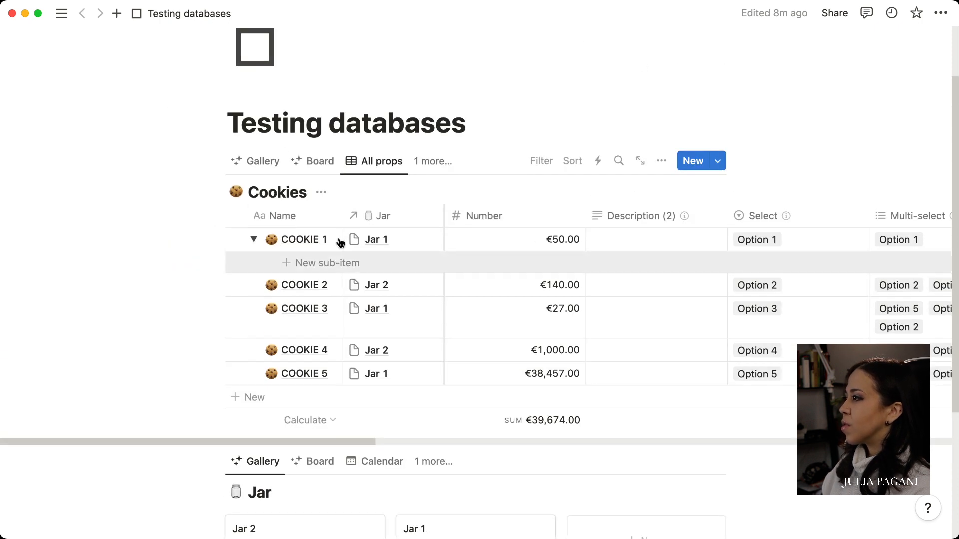
click(313, 238)
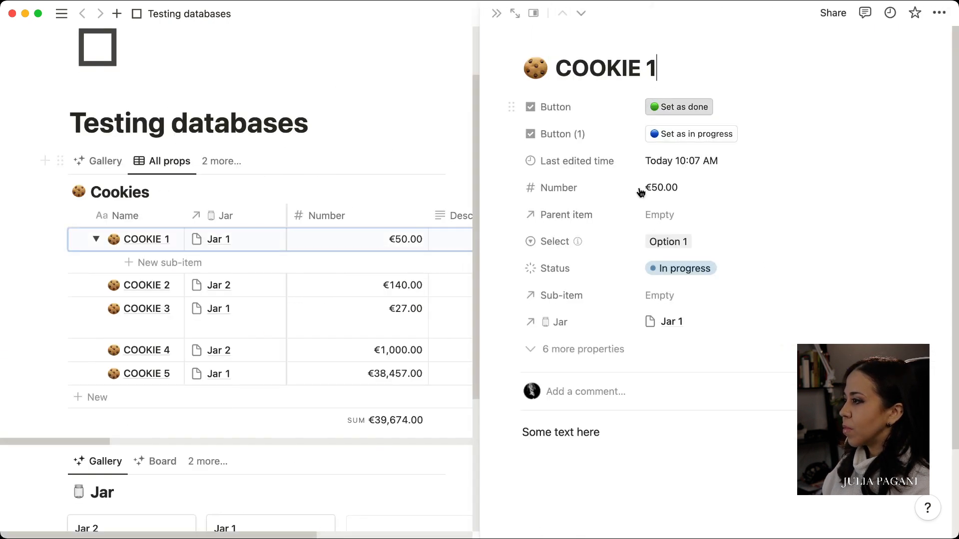
Rename the Parent item property on the COOKIE 1 page as Parent cookie
click(581, 217)
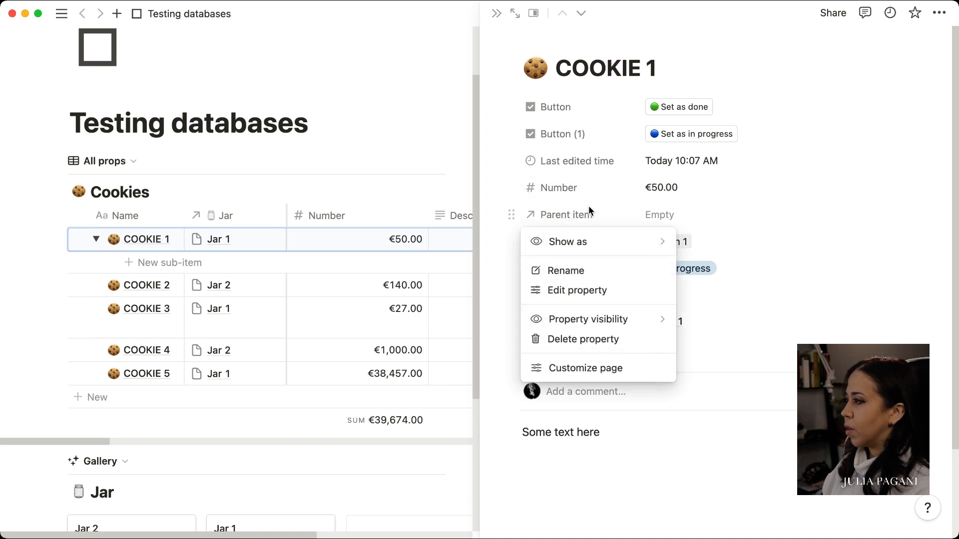
click(574, 270)
double_click(603, 246)
text(cooki)
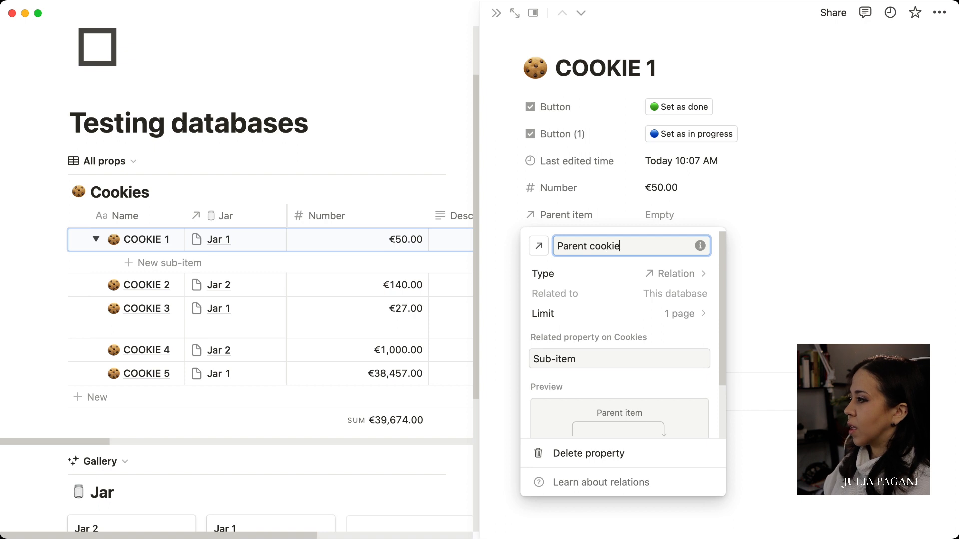
text(e)
click(838, 200)
Rename the Sub-item property as Sub-cookie and close the COOKIE 1 page
click(575, 296)
click(585, 354)
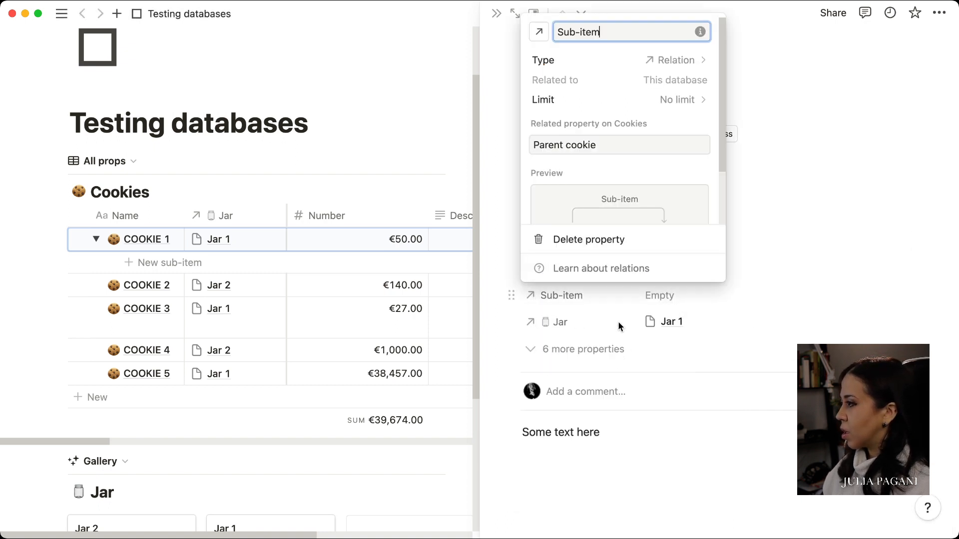
key(BackSpace)
key(BackSpace)
key(BackSpace)
key(BackSpace)
text(cook)
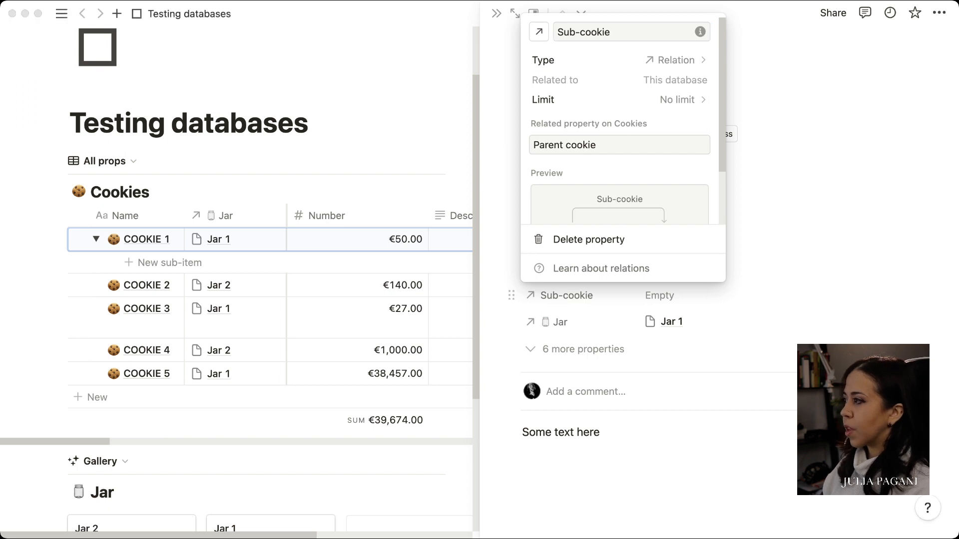
click(752, 84)
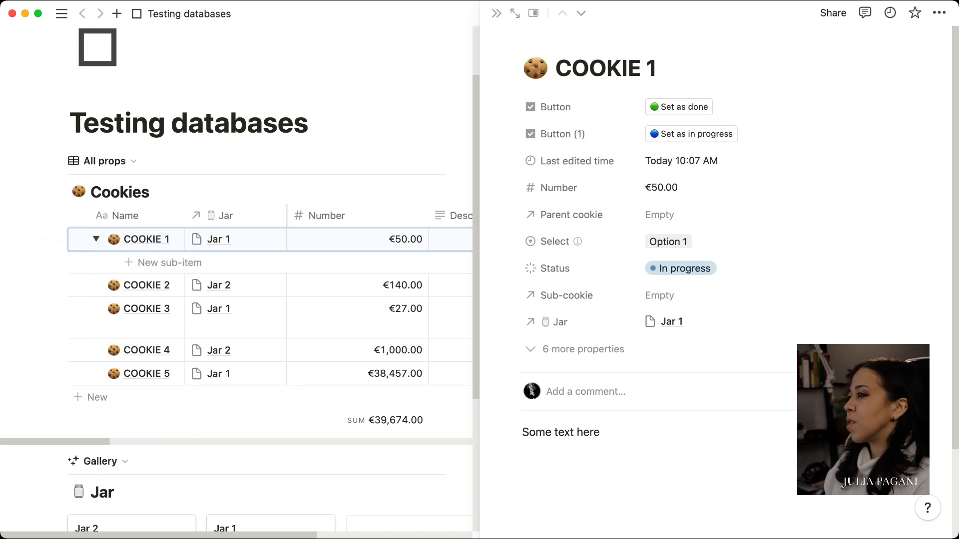
click(497, 14)
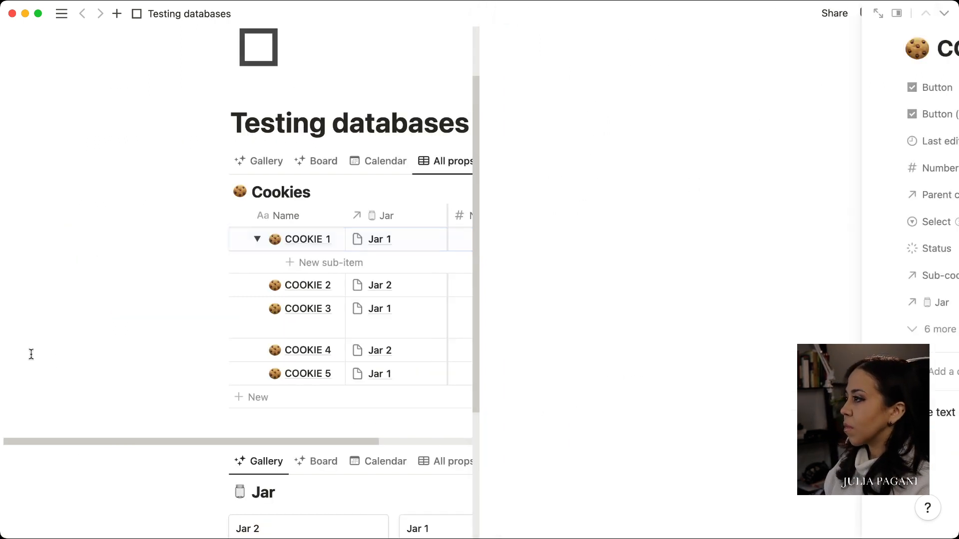
Nest COOKIE 2 under COOKIE 1 as a sub-item in the Cookies table, and collapse and re-expand COOKIE 1
drag(218, 283, 260, 257)
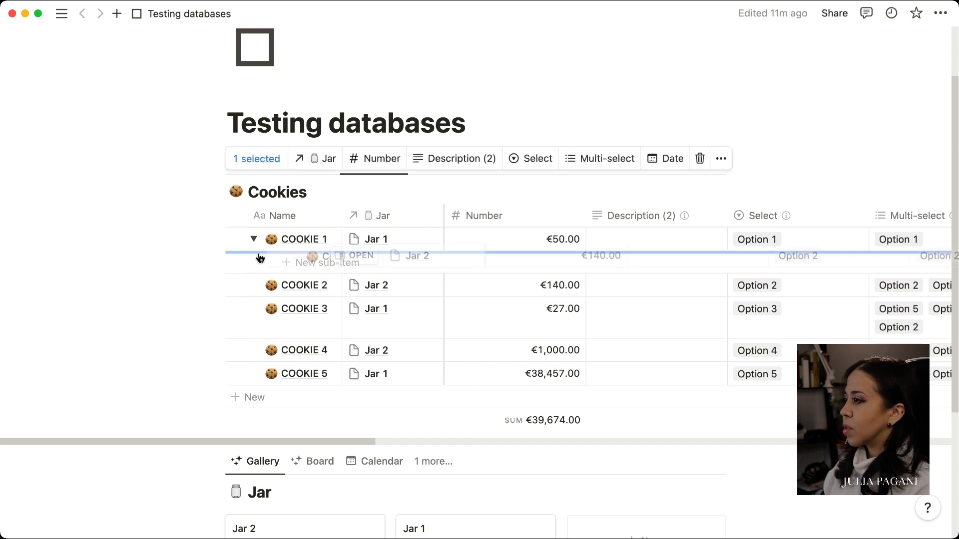
drag(260, 257, 260, 257)
click(254, 239)
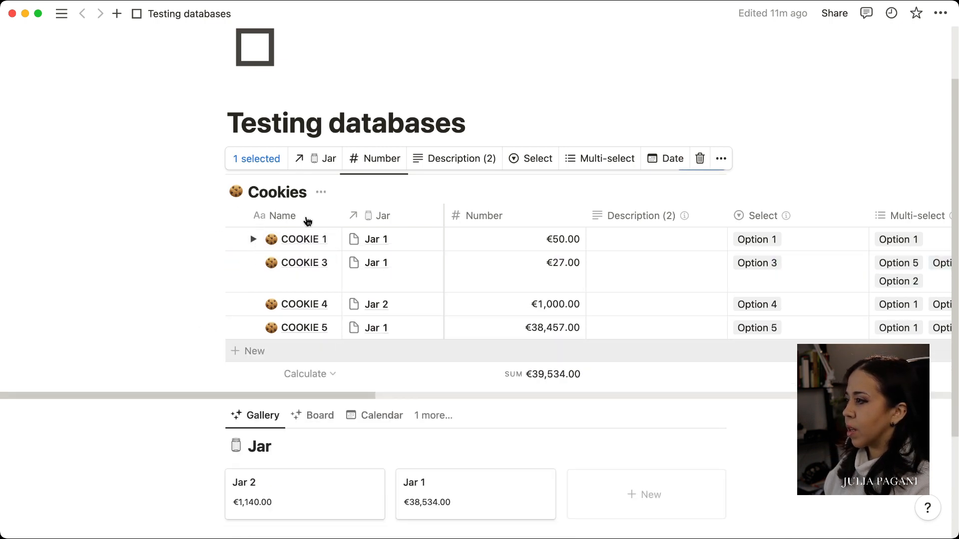
click(253, 239)
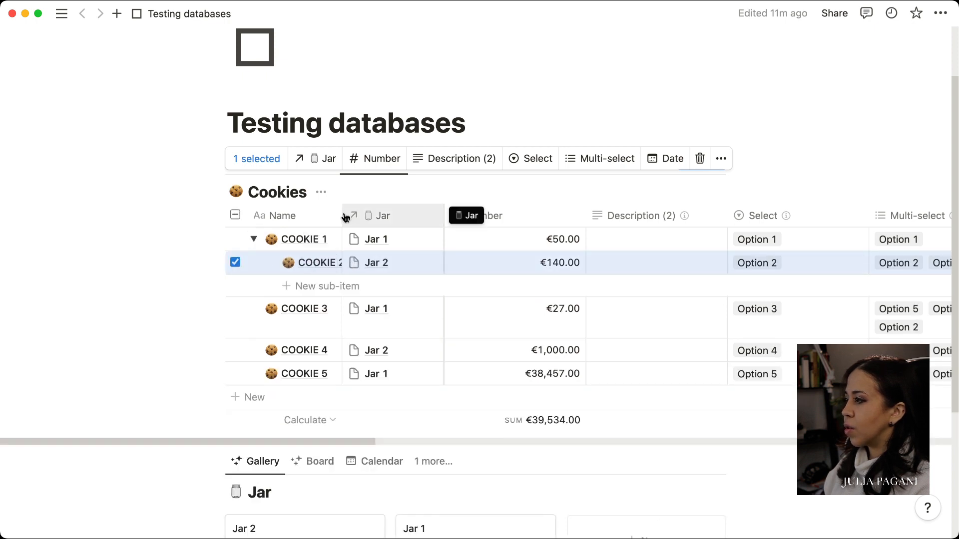
Widen the Name column of the Cookies table to fit the nested cookie's name, and collapse COOKIE 1's sub-items
drag(341, 216, 381, 217)
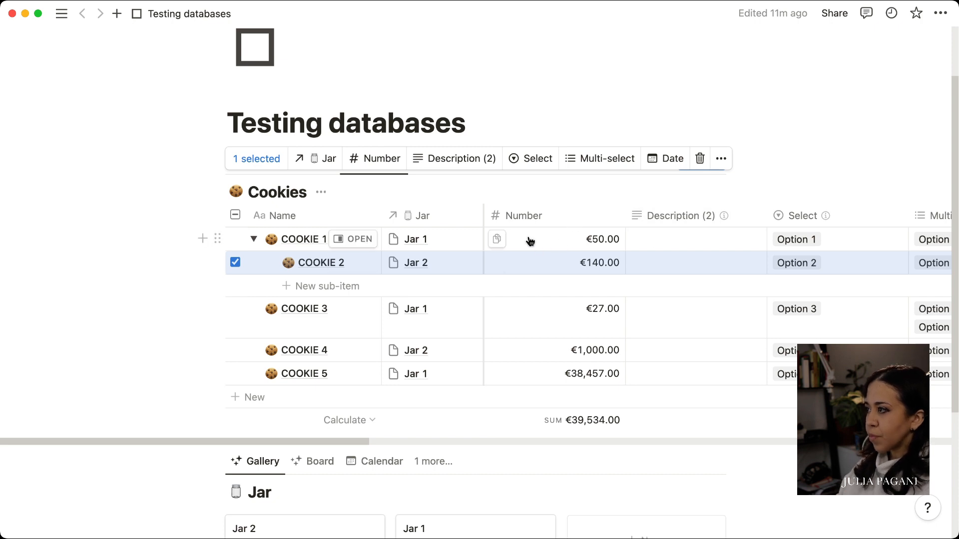
scroll(549, 224, down, 3)
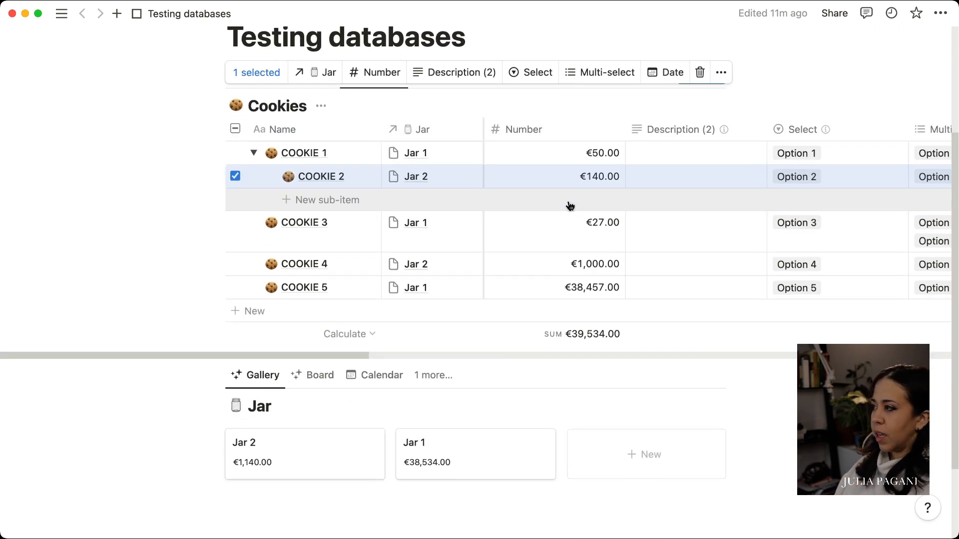
scroll(377, 412, up, 3)
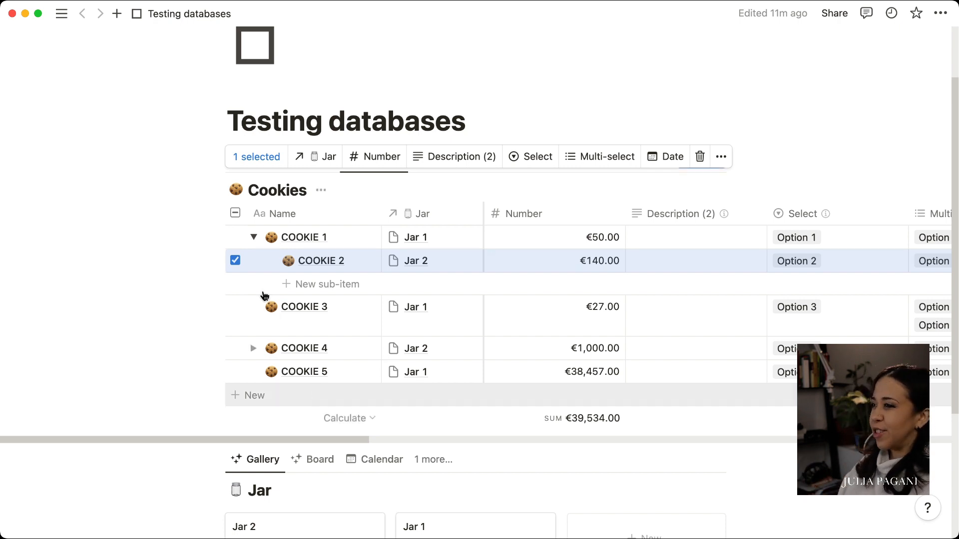
click(252, 237)
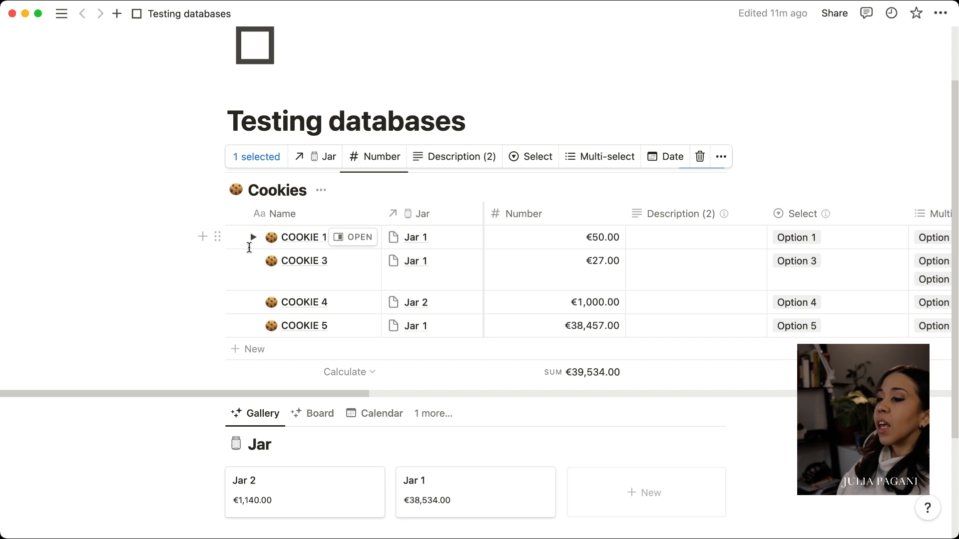